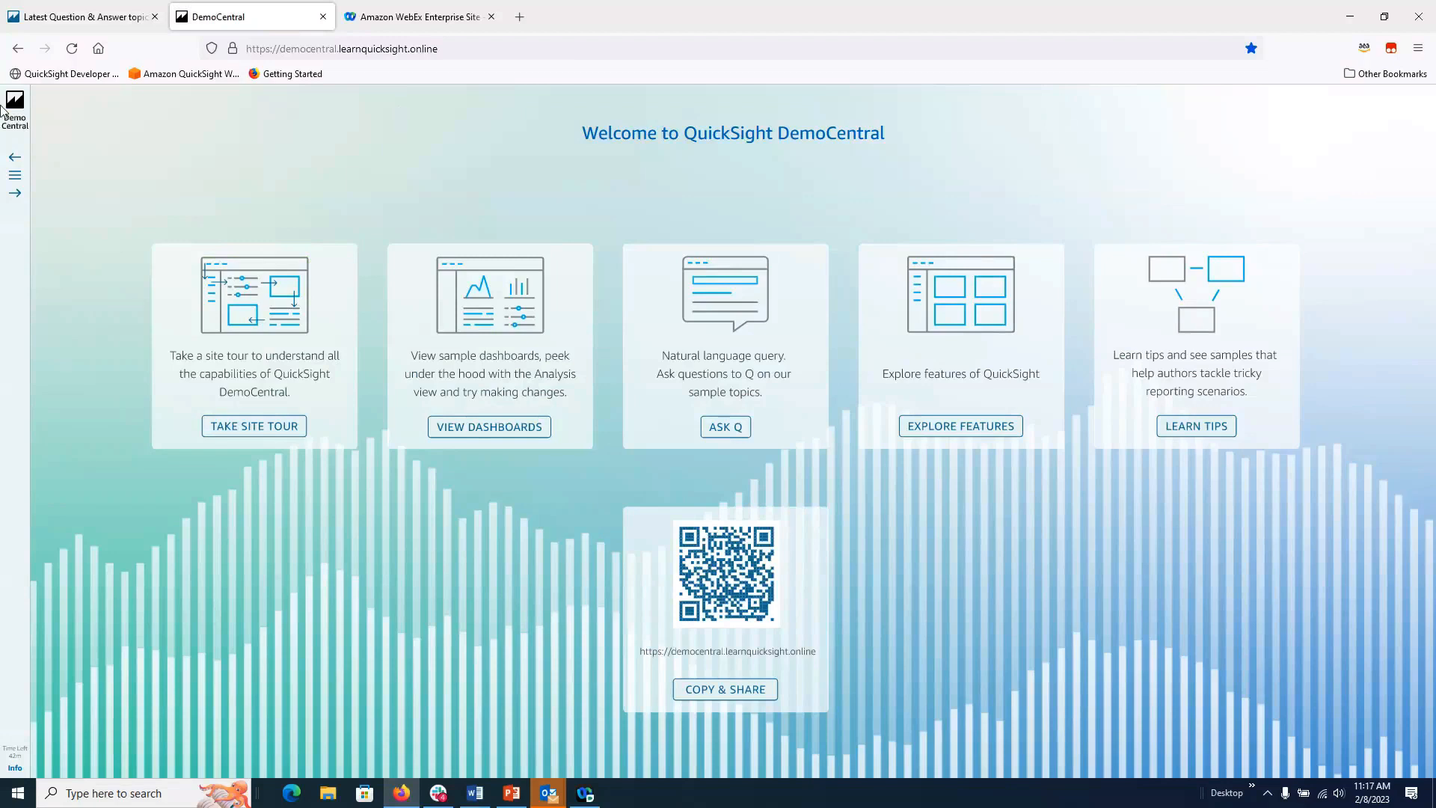
Step: Open the General Insurance dashboard demo and look through its Overview sheet
click(17, 180)
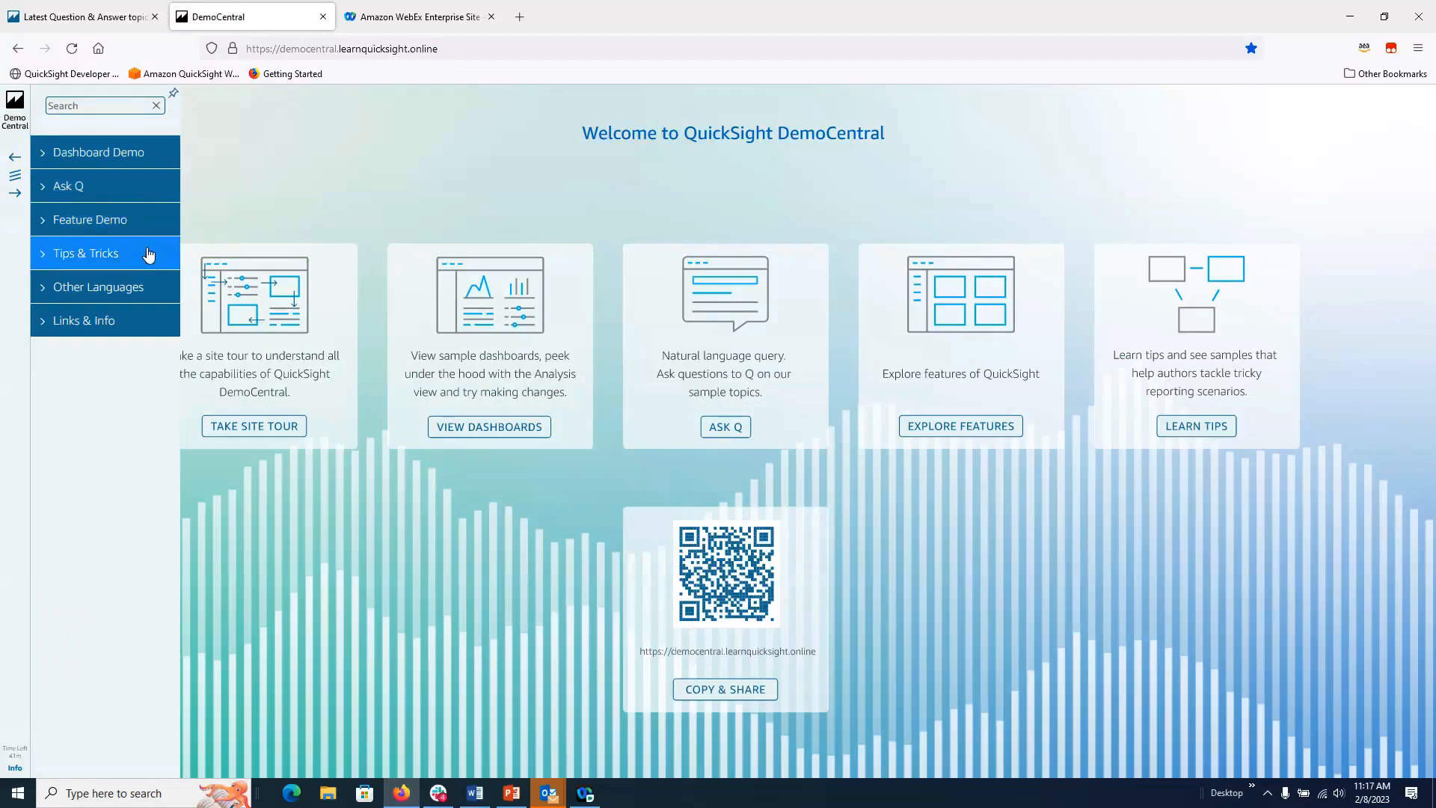
click(45, 159)
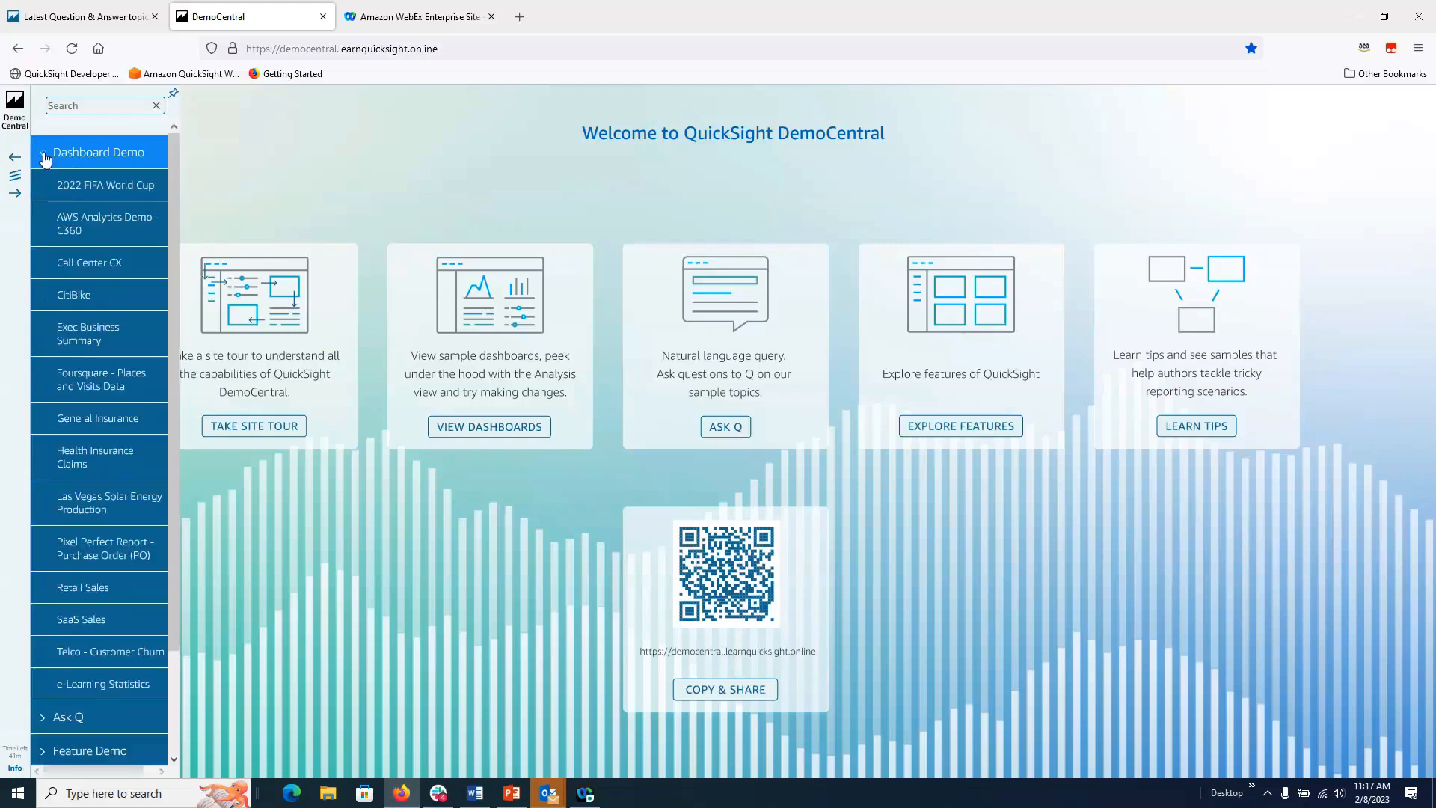
click(93, 424)
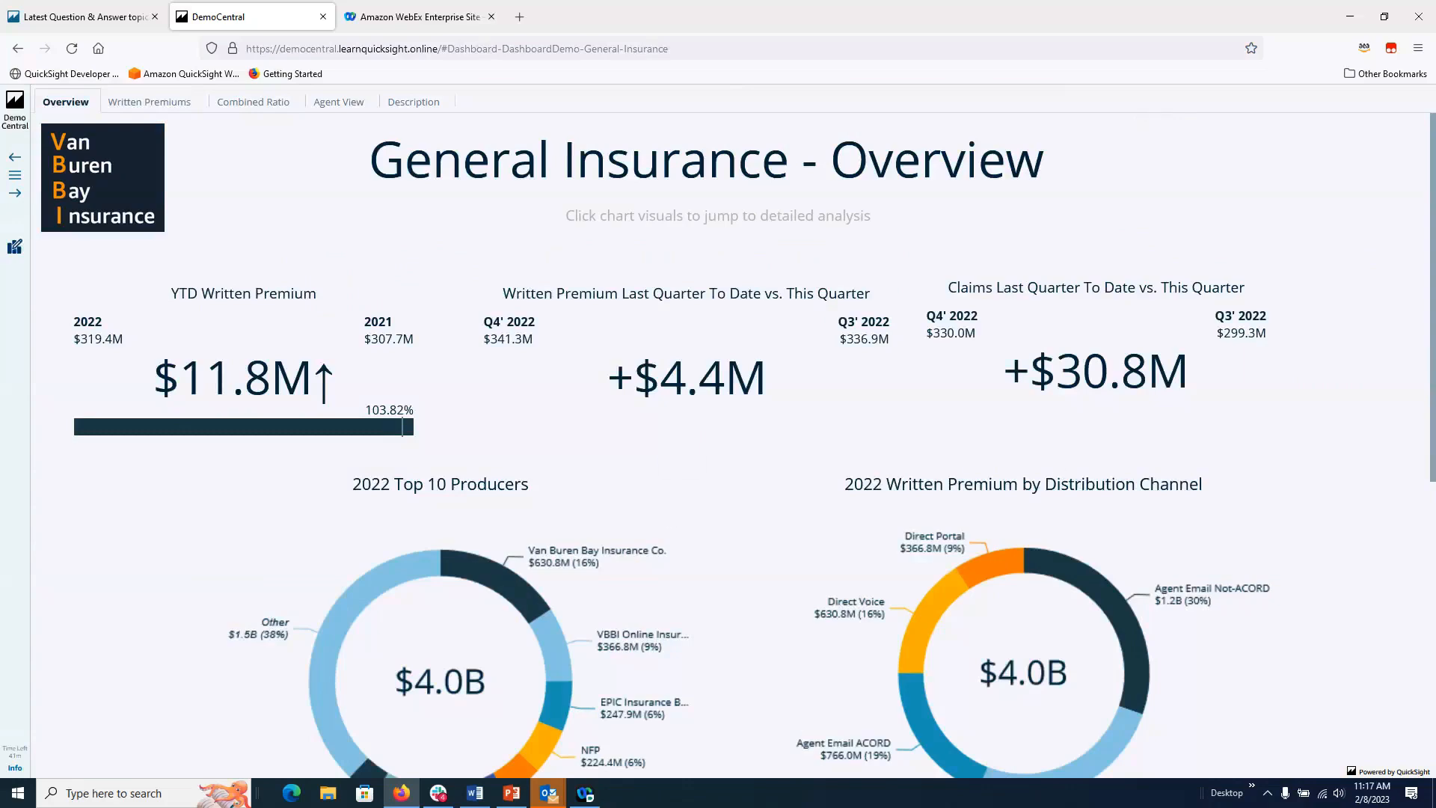
scroll(1433, 364, down, 3)
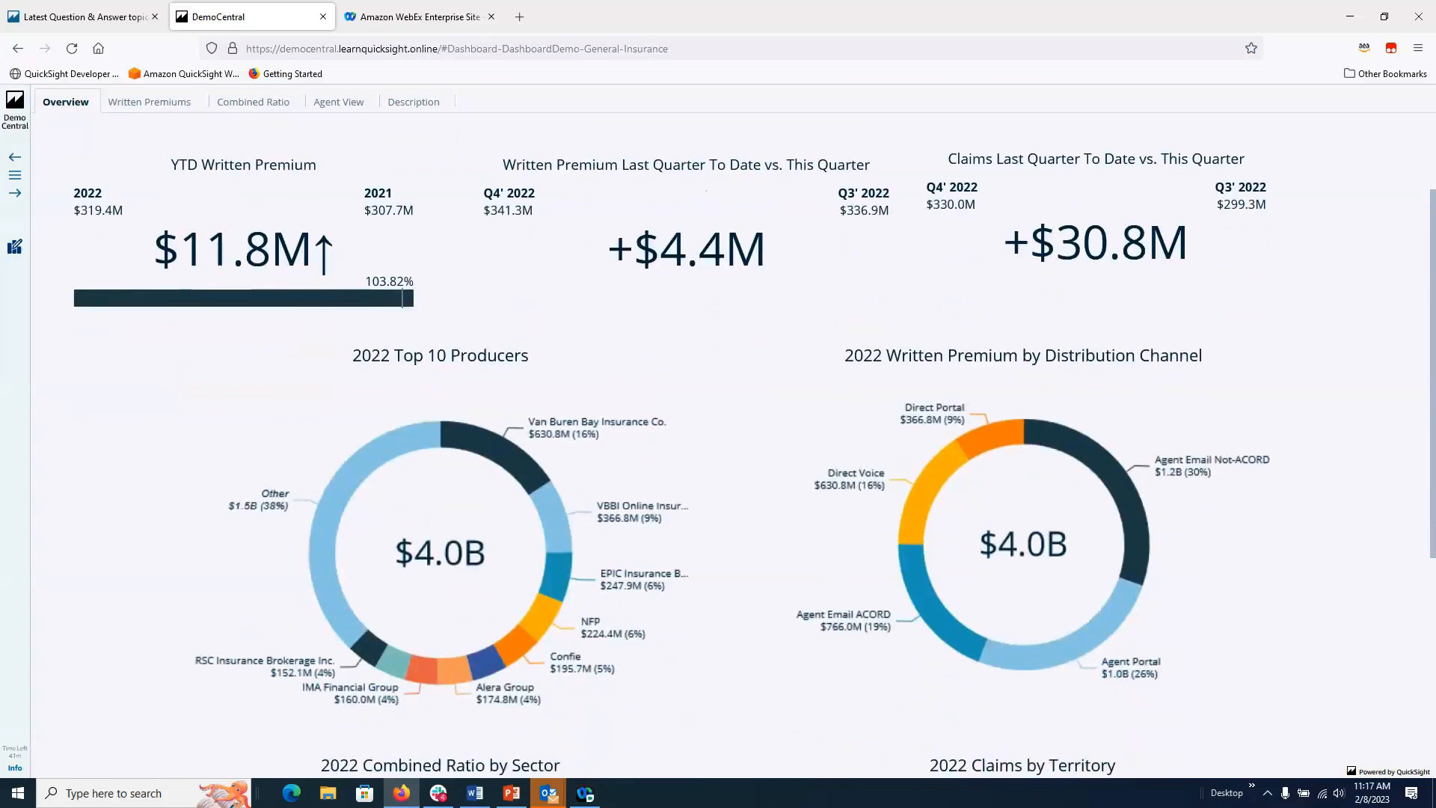
scroll(1433, 365, down, 3)
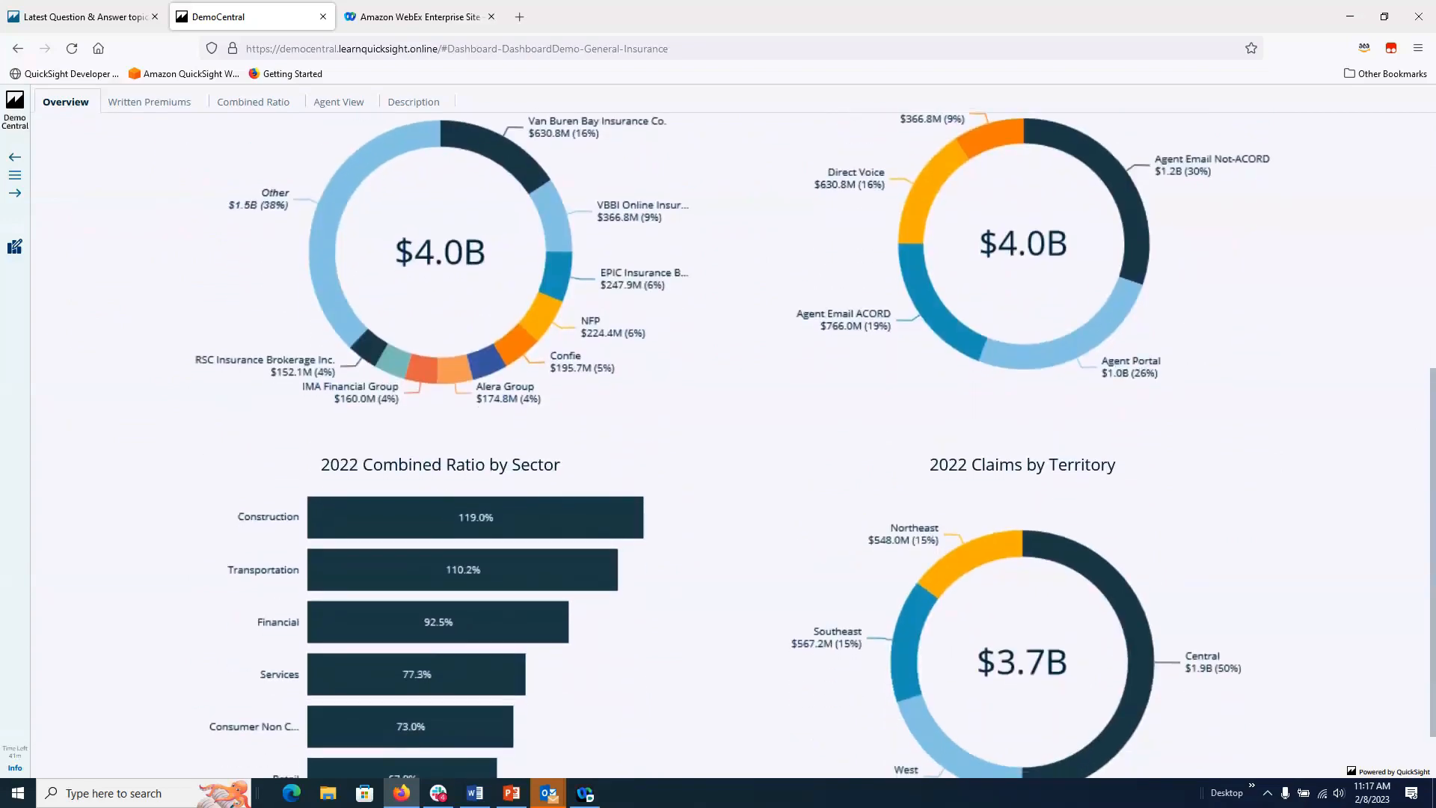
scroll(1433, 365, down, 1)
scroll(485, 241, up, 7)
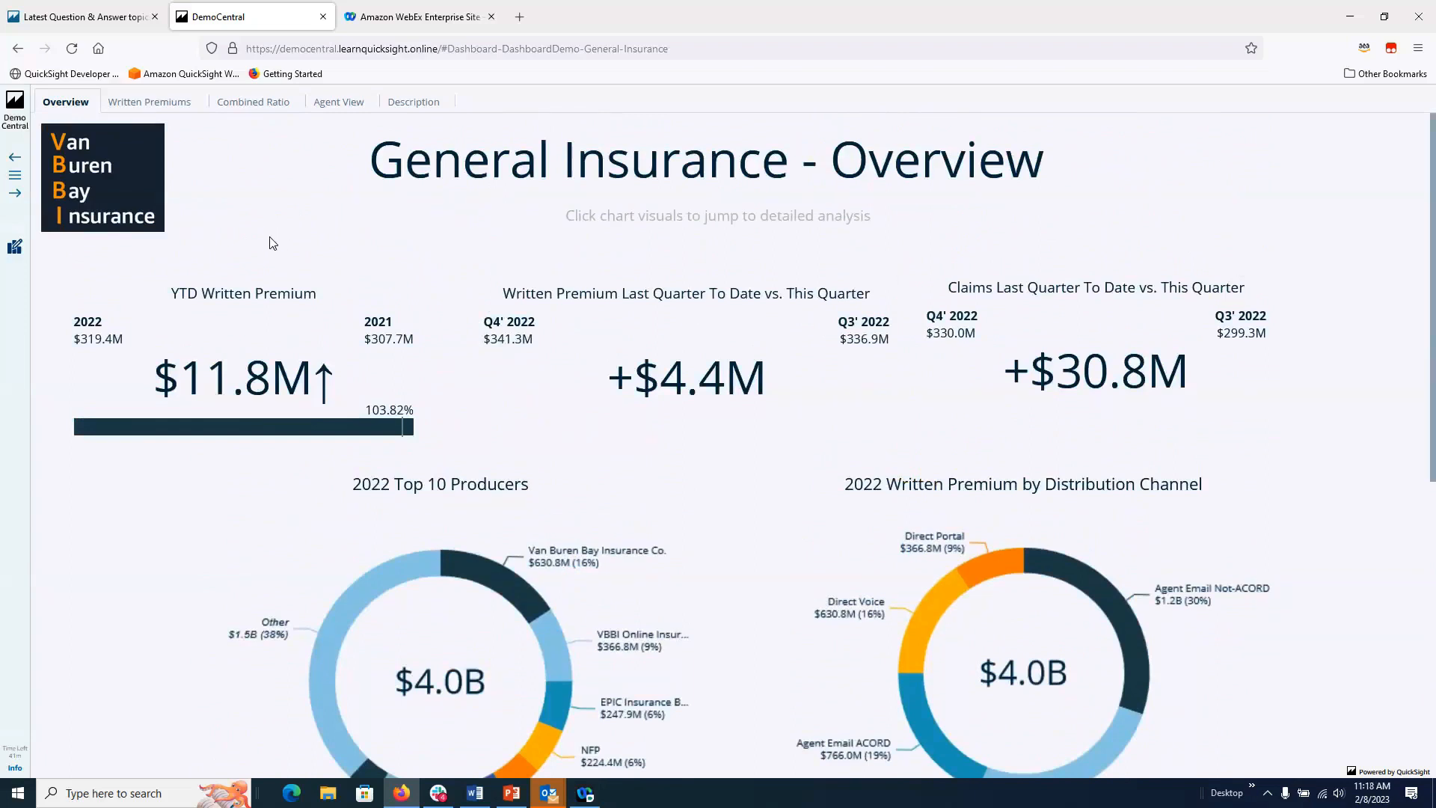
Step: Open the dashboard's analysis view, and add a new sheet with a visual listing Territory
click(15, 253)
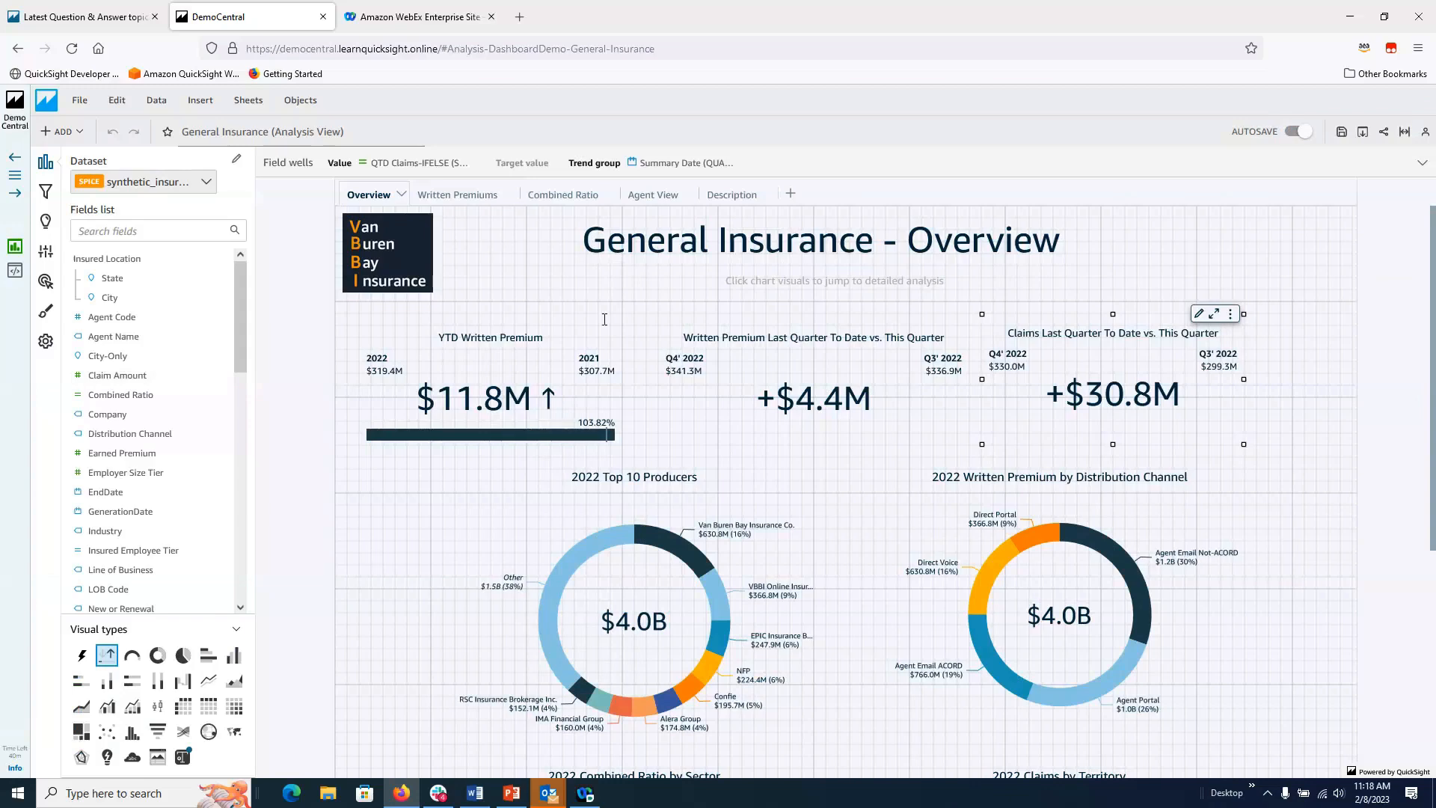
click(794, 195)
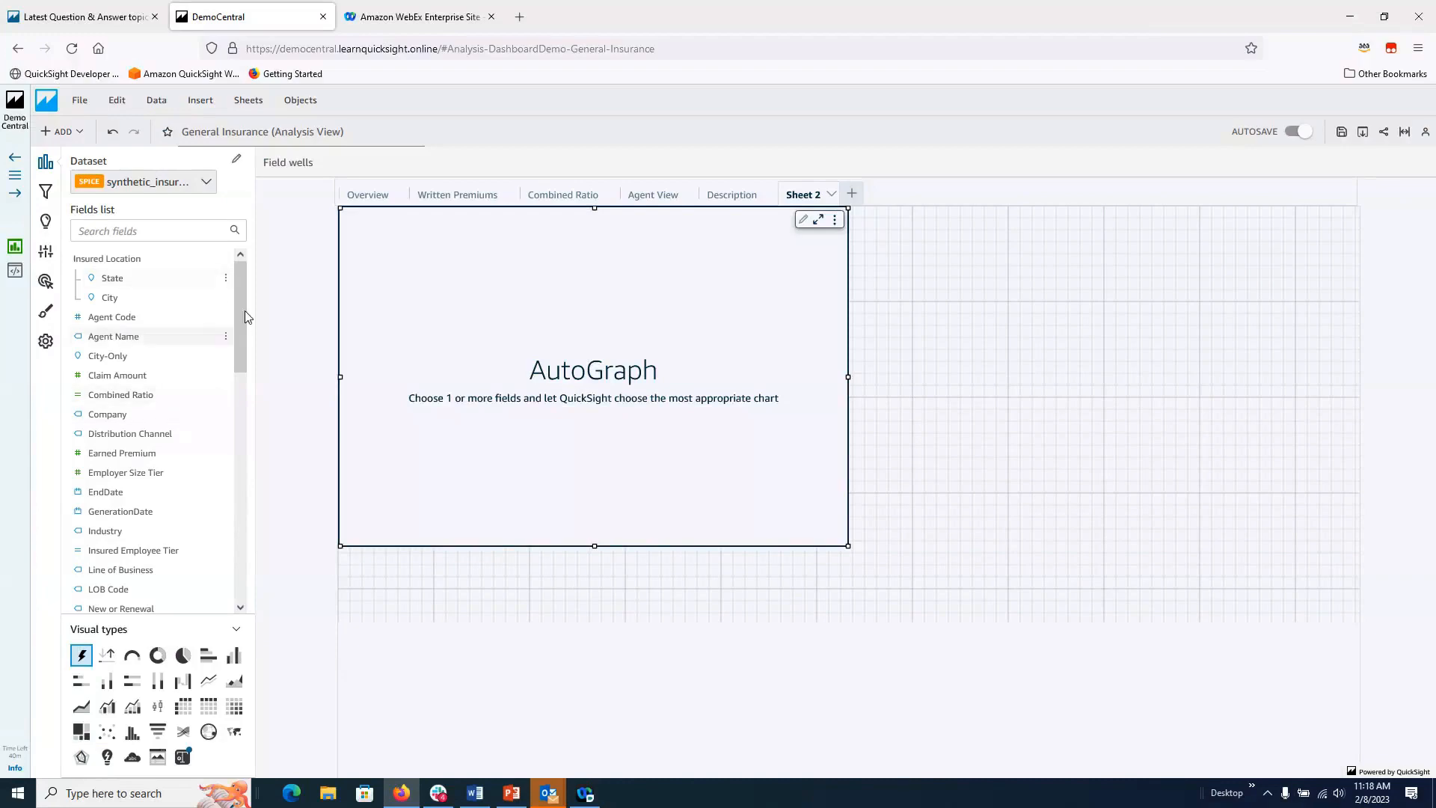
drag(240, 303, 260, 513)
click(213, 536)
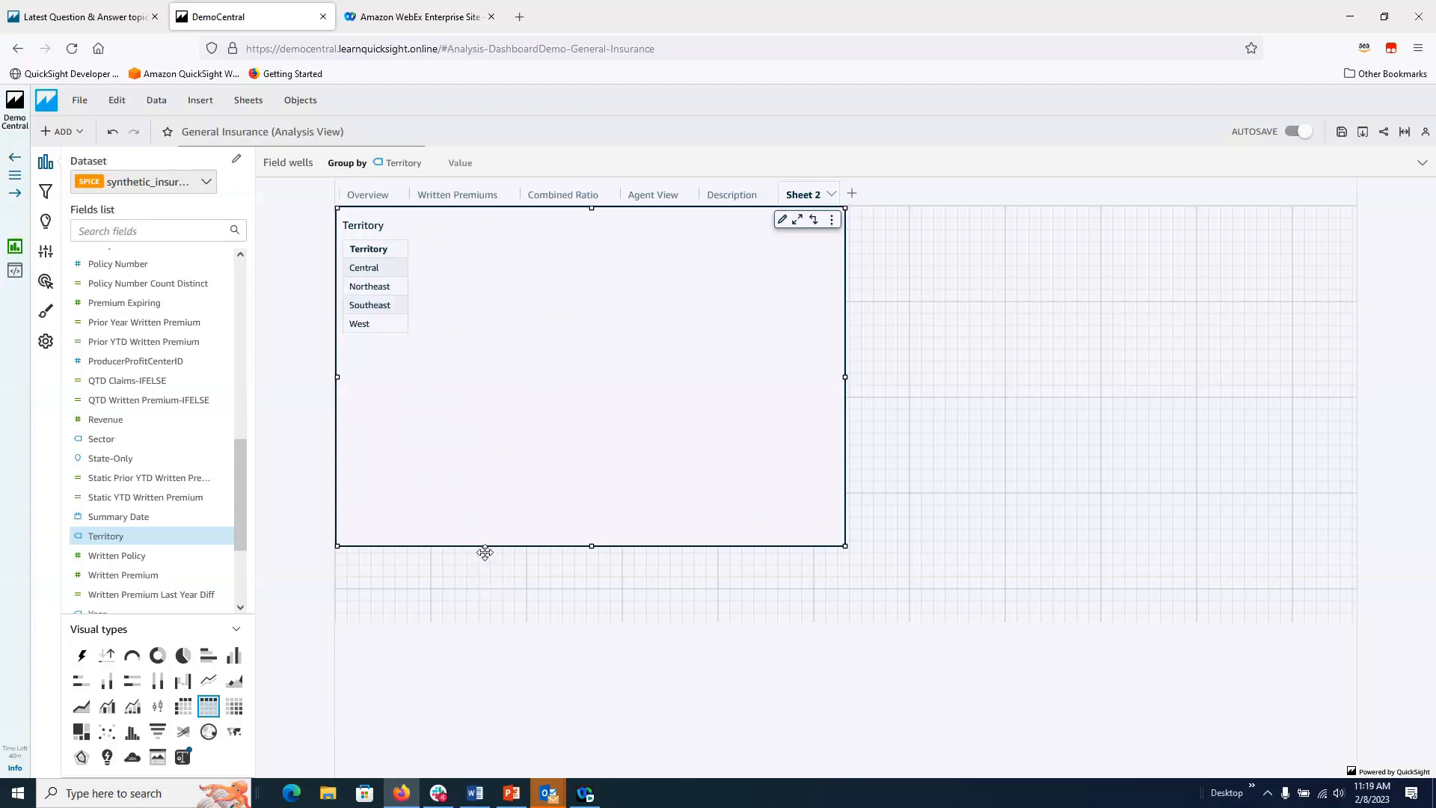
Step: Start a new calculated field and name it "policy count KB"
click(60, 135)
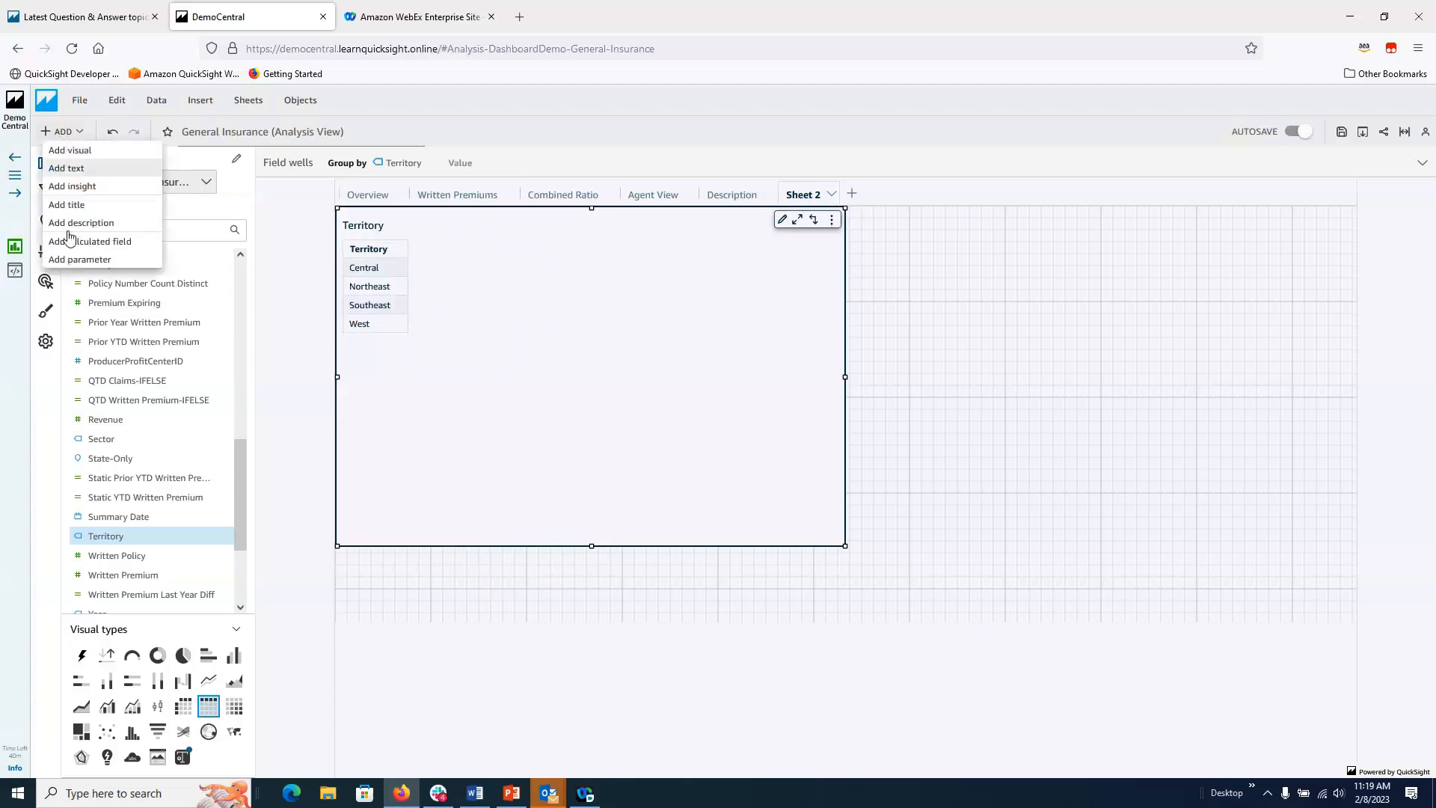
click(90, 240)
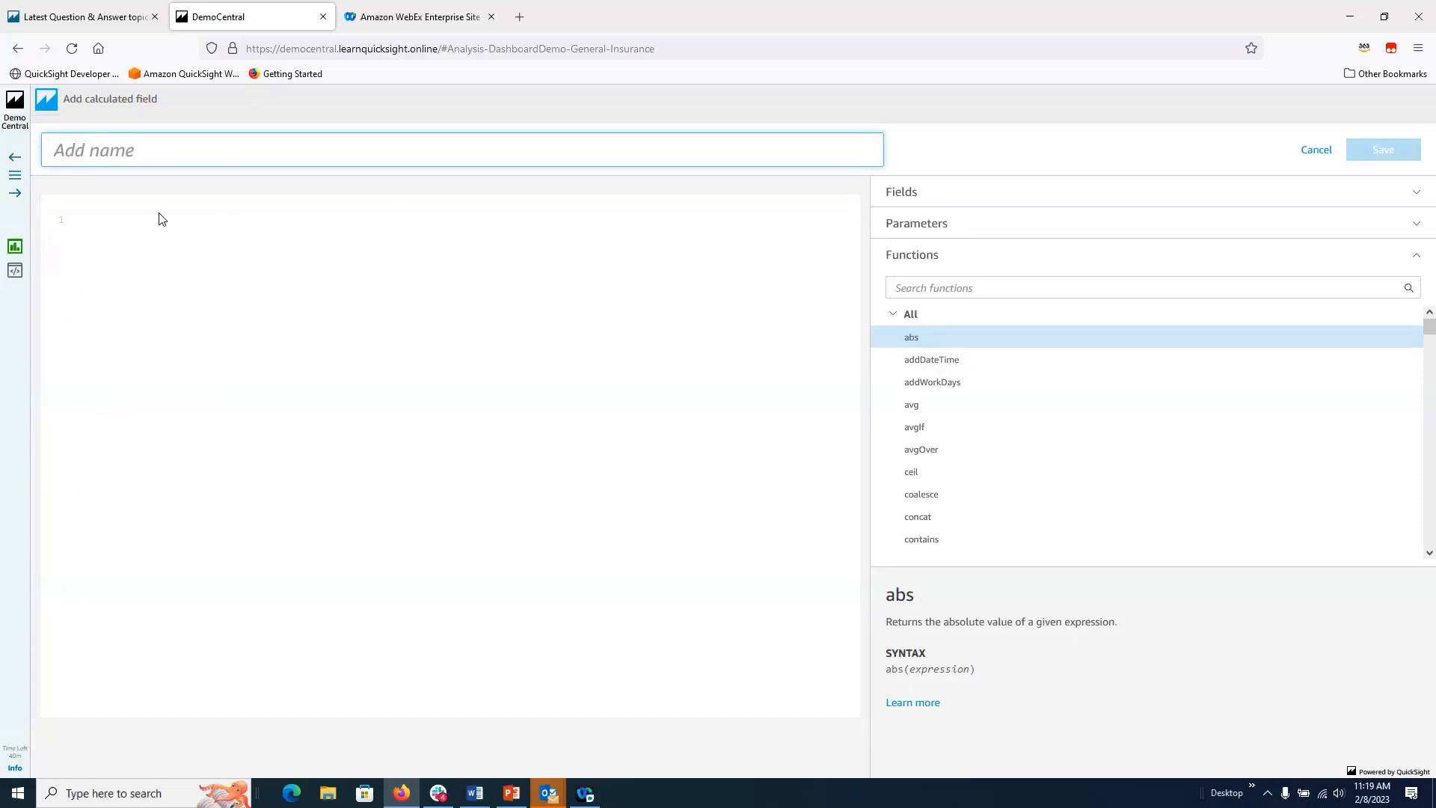
text(policy count KB)
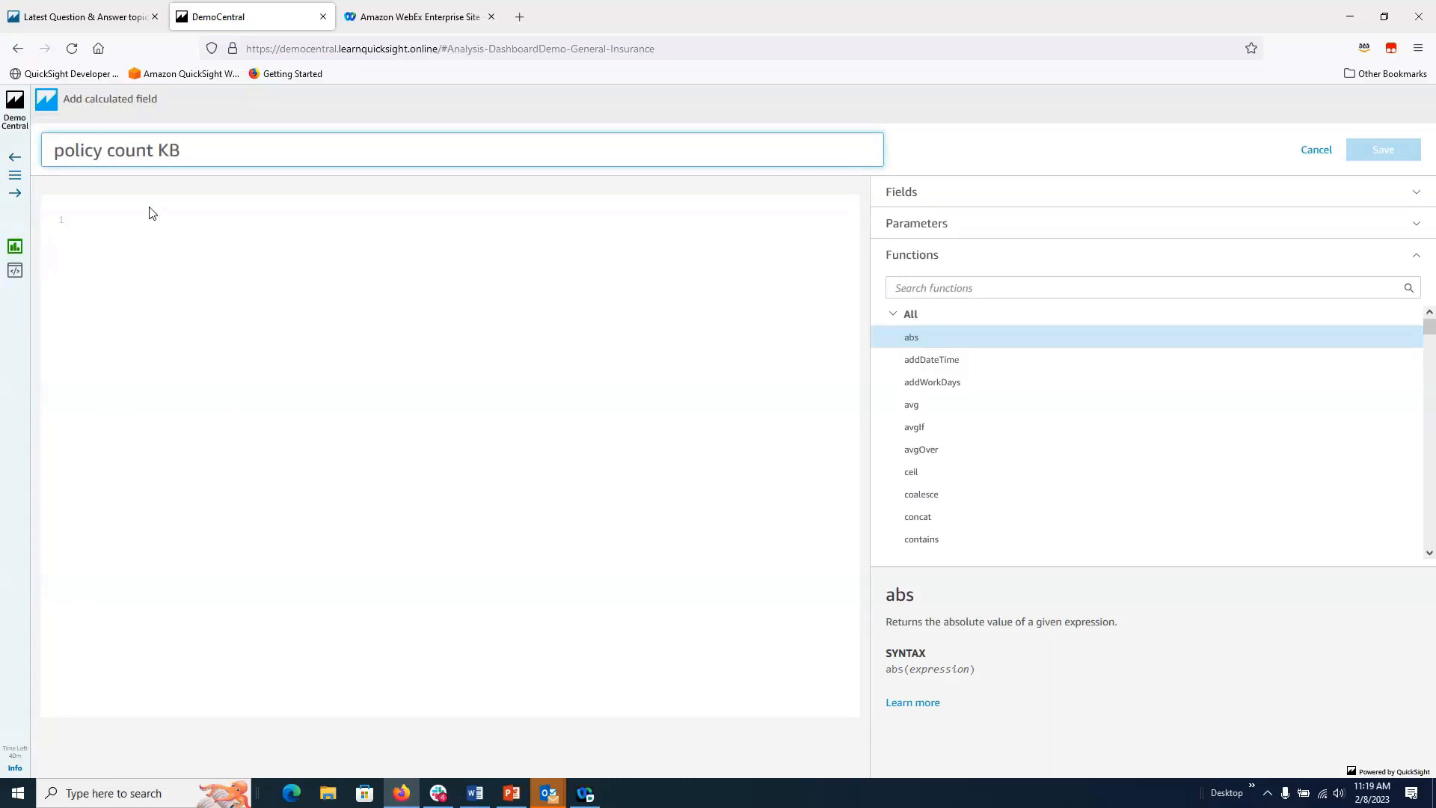
click(126, 224)
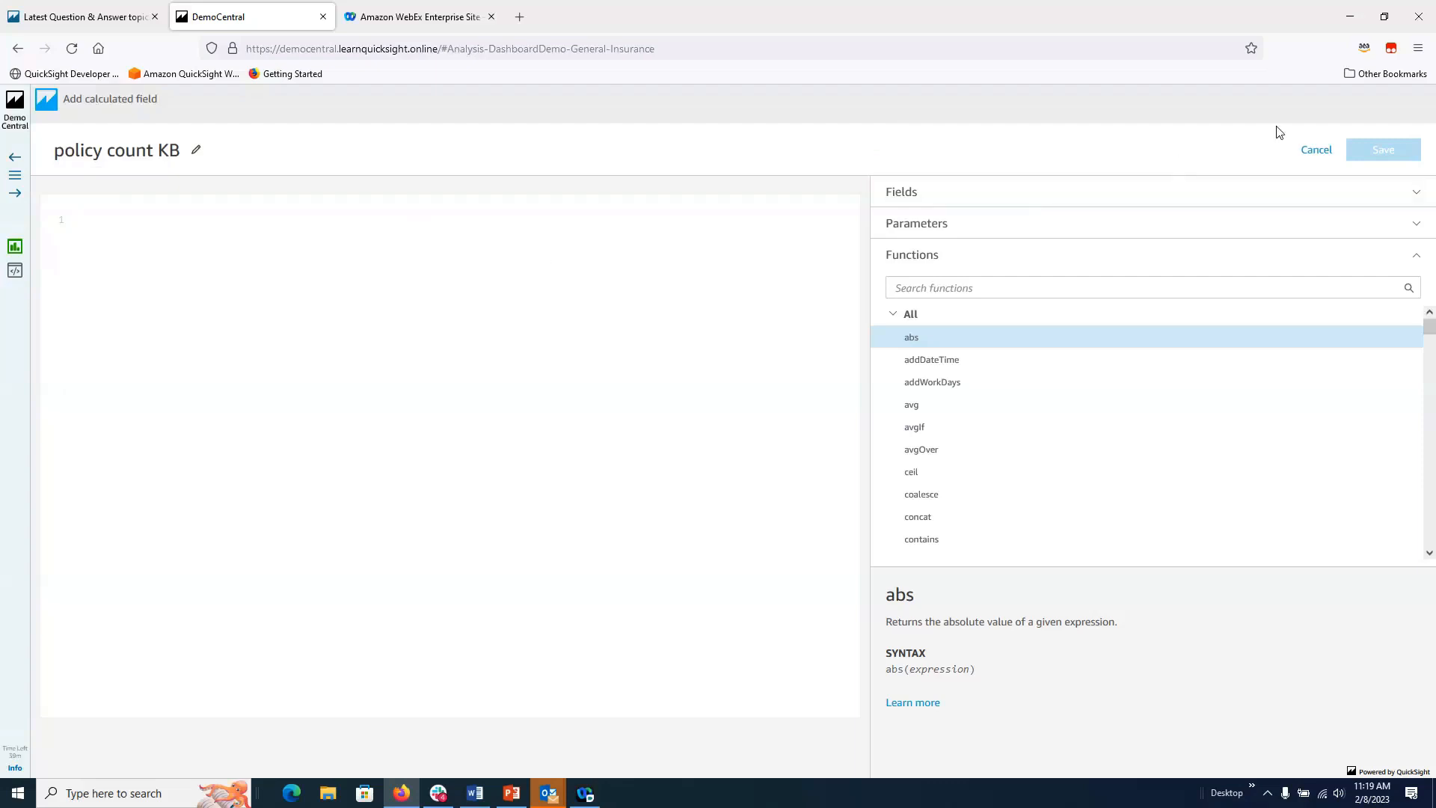
Step: Examine the fields, parameters and functions available for building the calculated field
click(1418, 194)
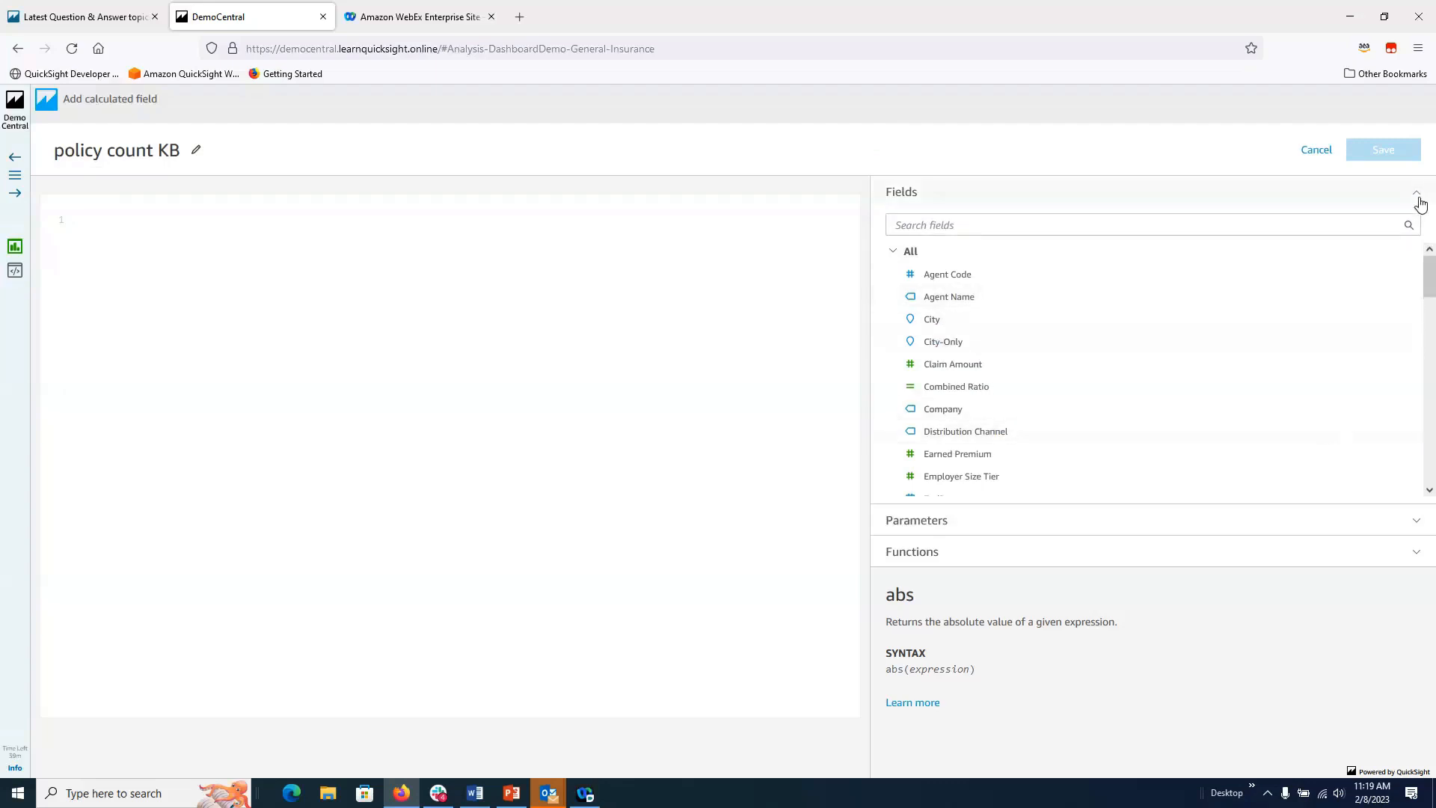
click(1419, 196)
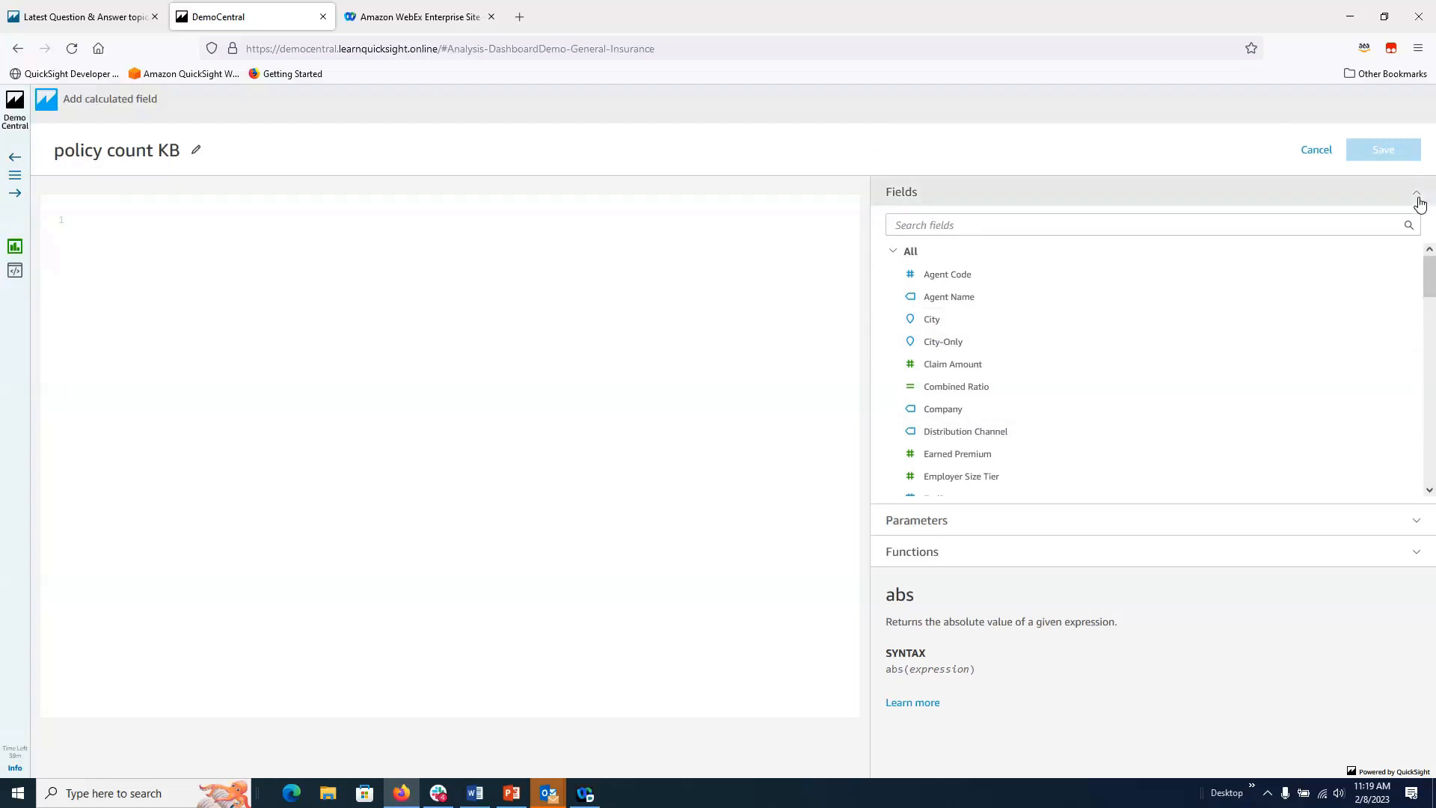
click(1420, 235)
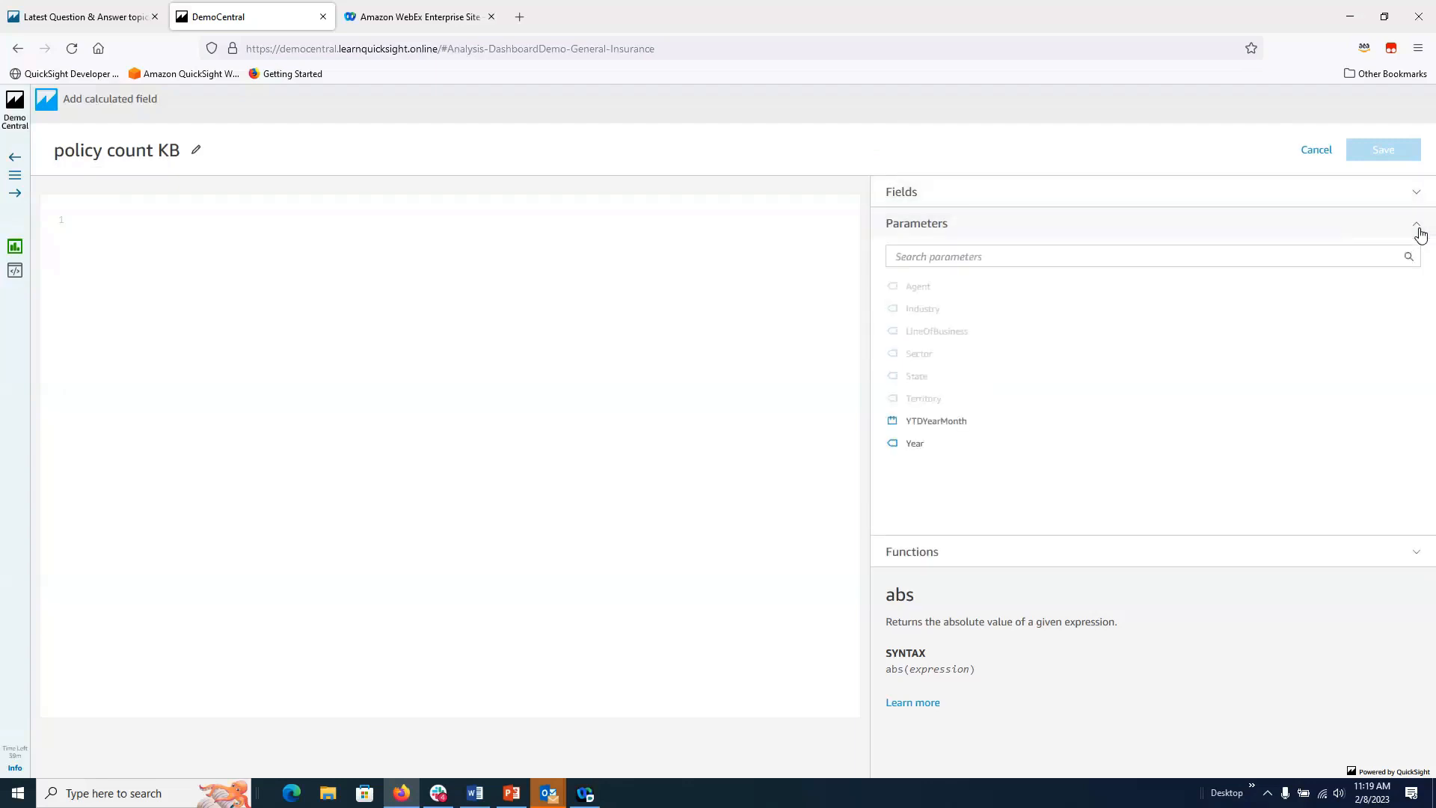
click(1421, 234)
click(1420, 258)
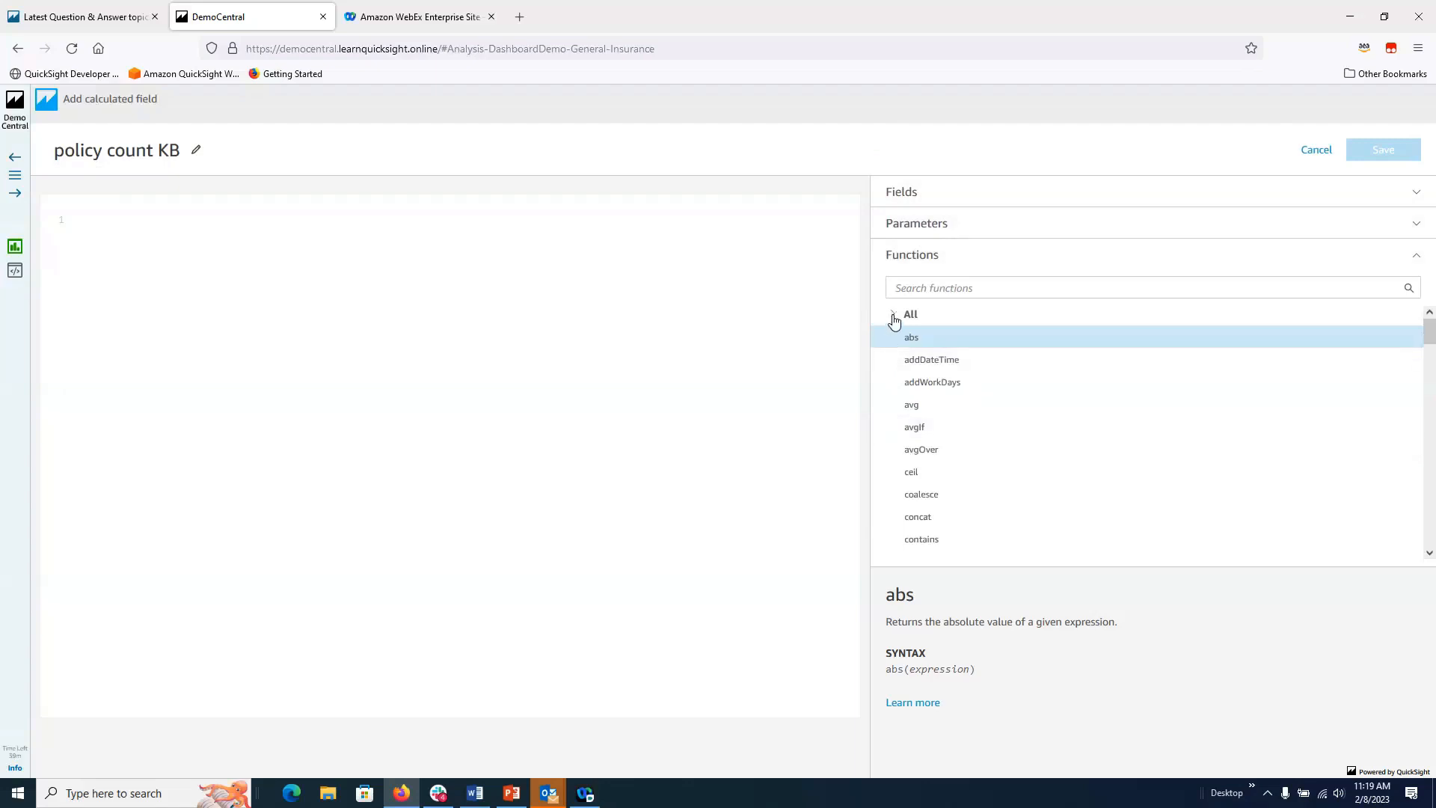
Step: Build the formula distinct_count({Policy Number}) from the aggregate functions and dataset fields, and save the calculated field
click(893, 315)
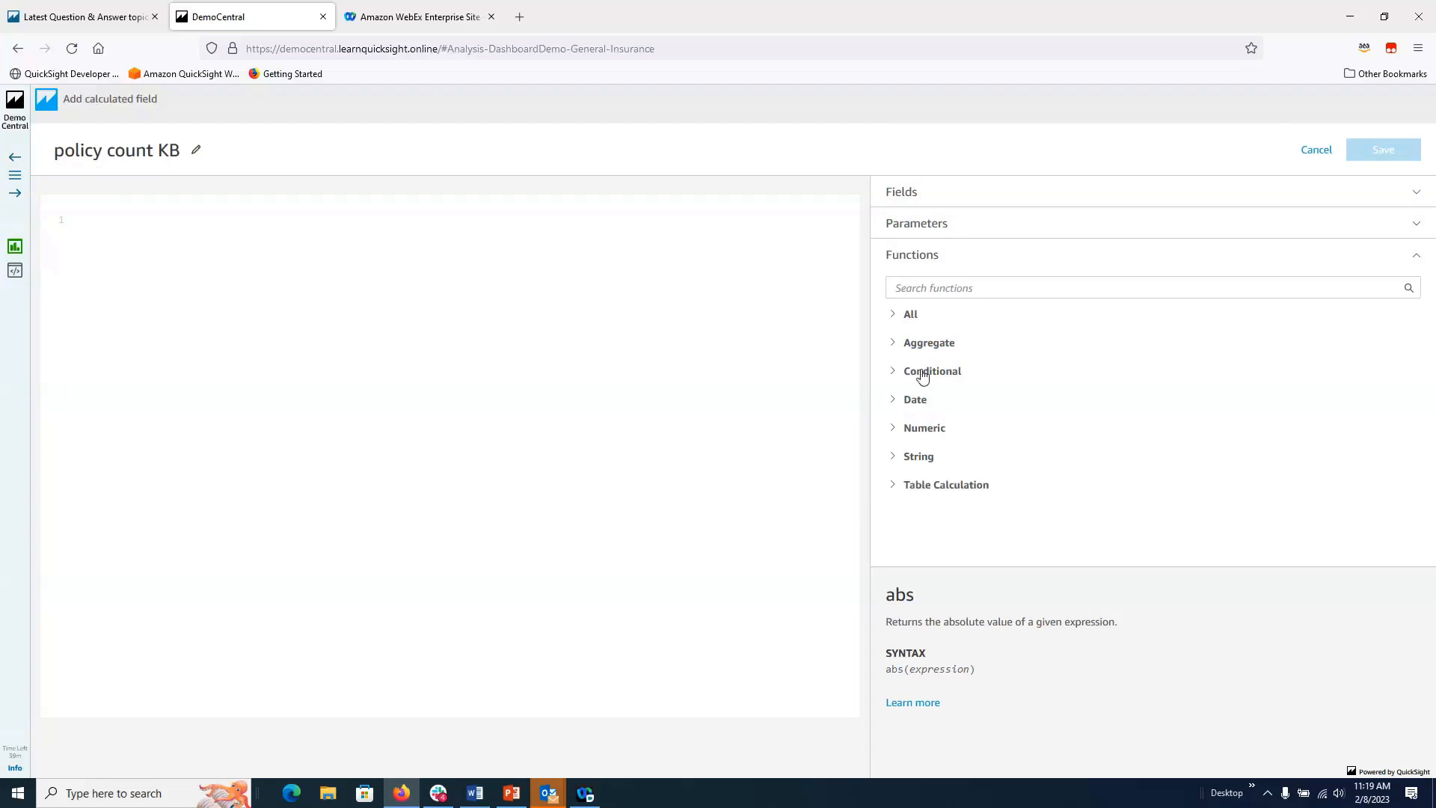
click(898, 342)
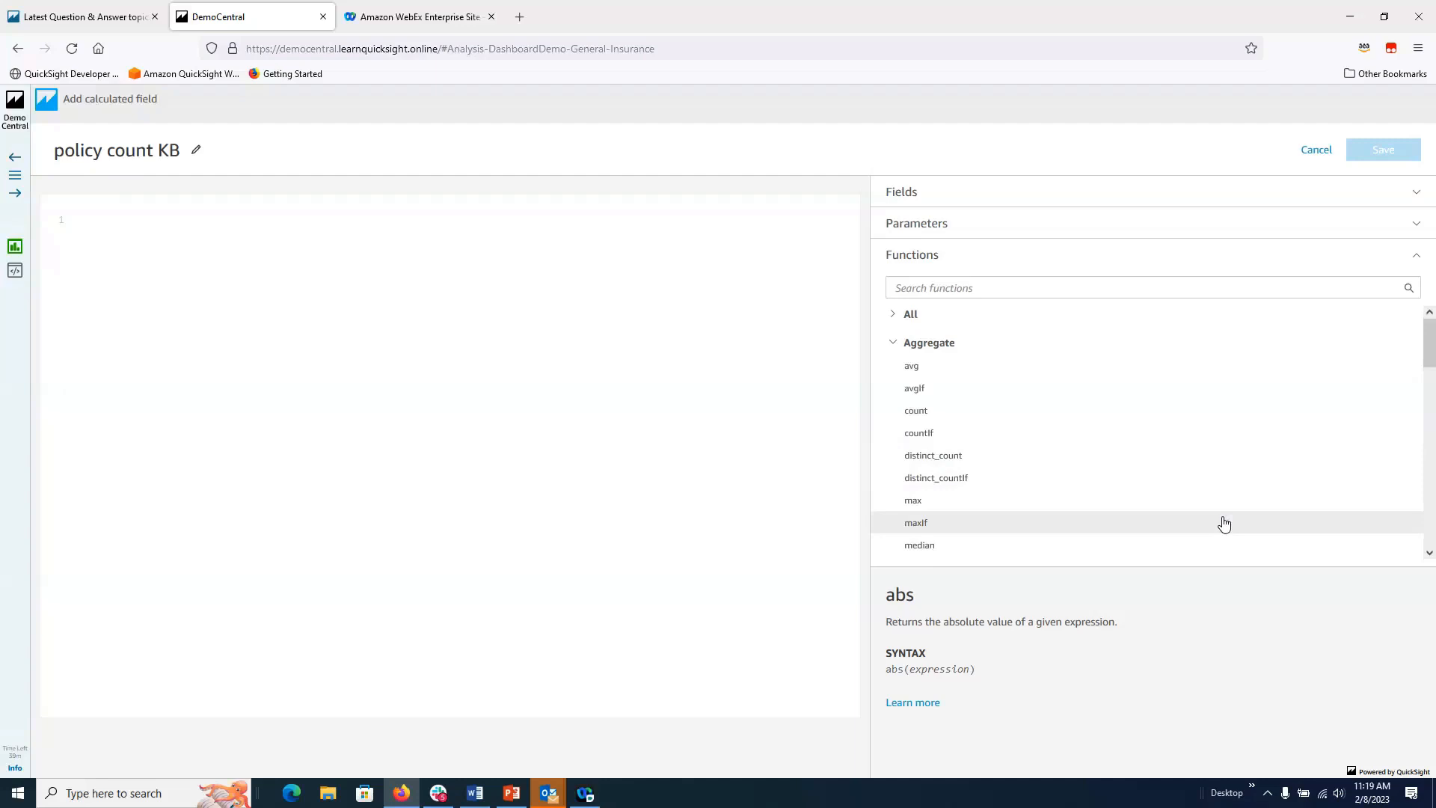
double_click(1058, 464)
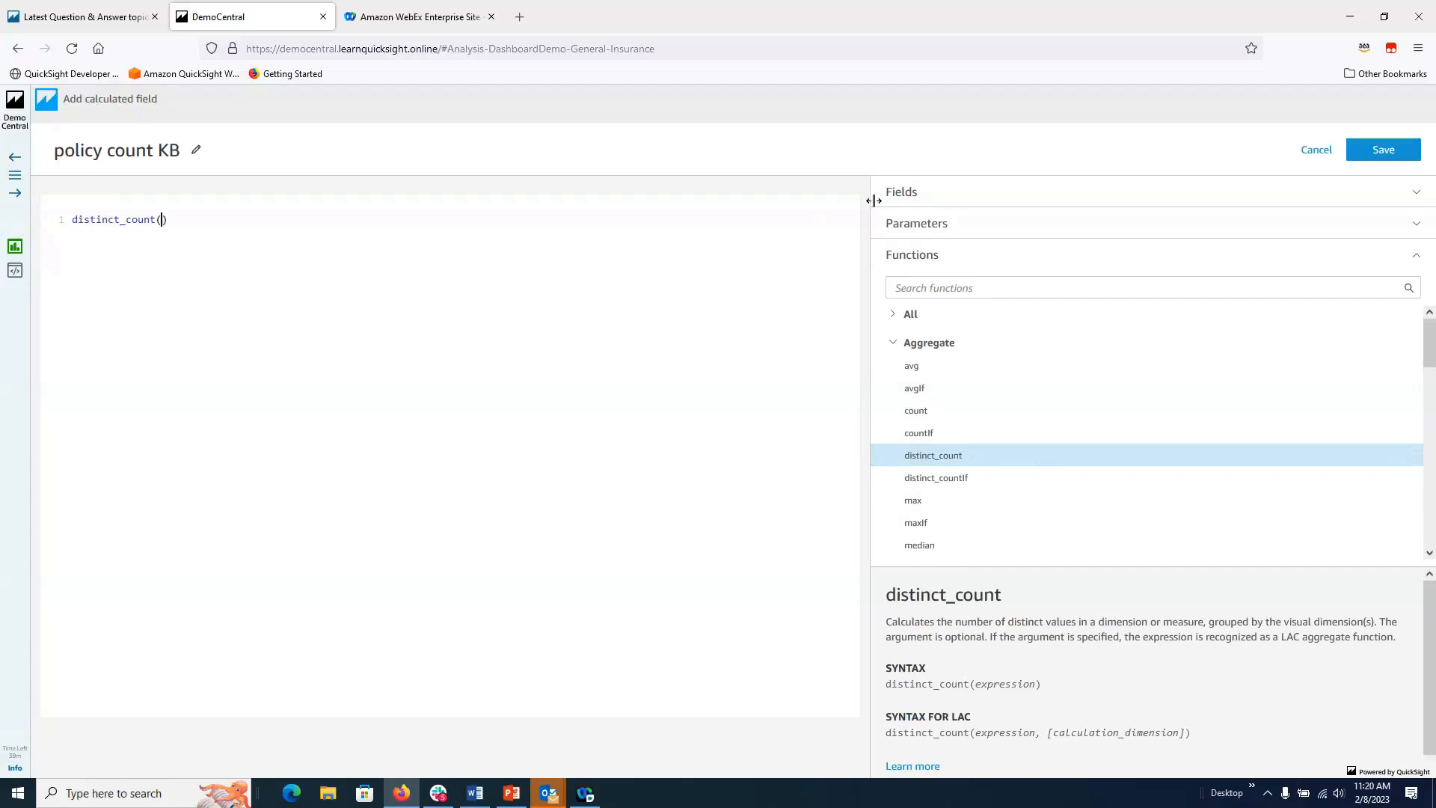
click(914, 193)
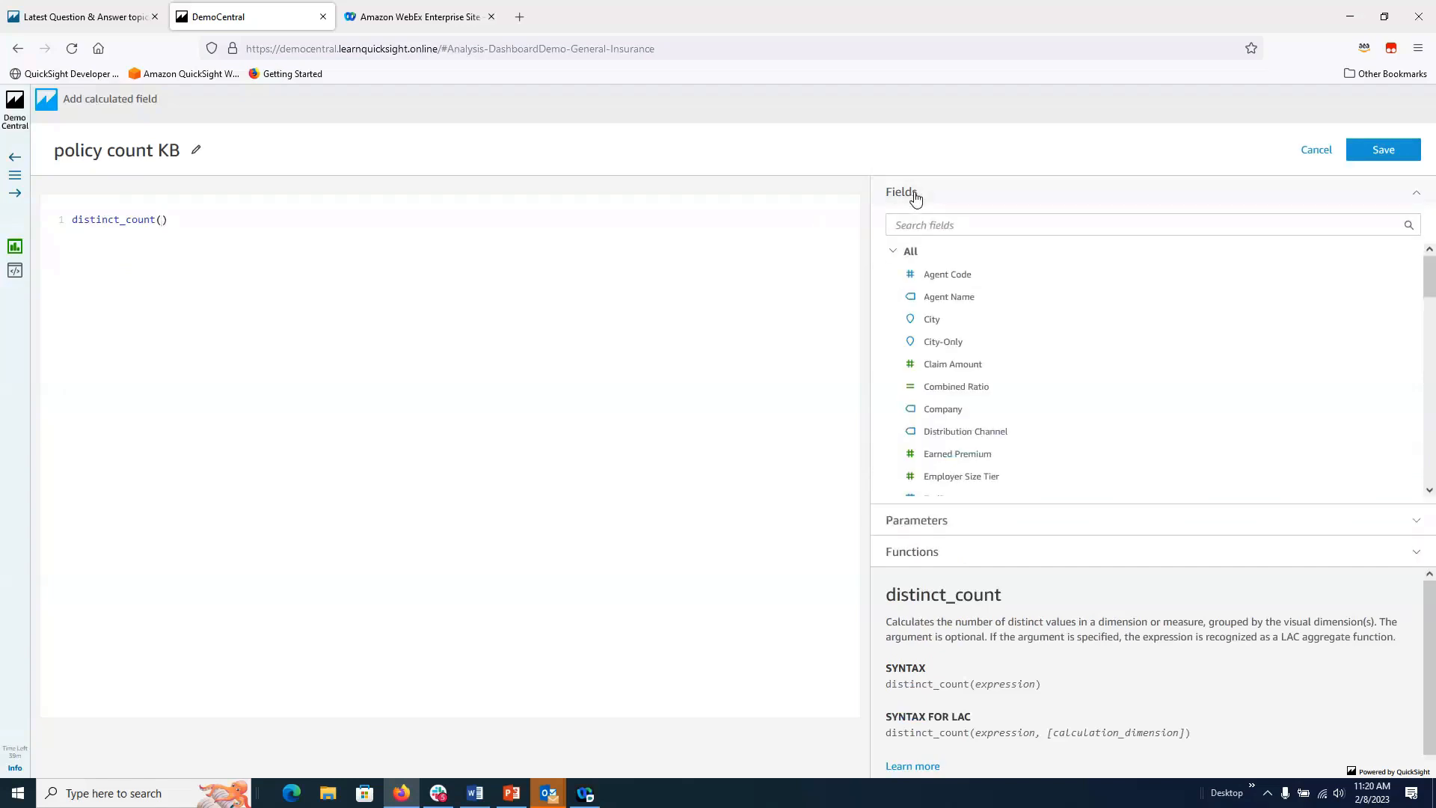
click(951, 223)
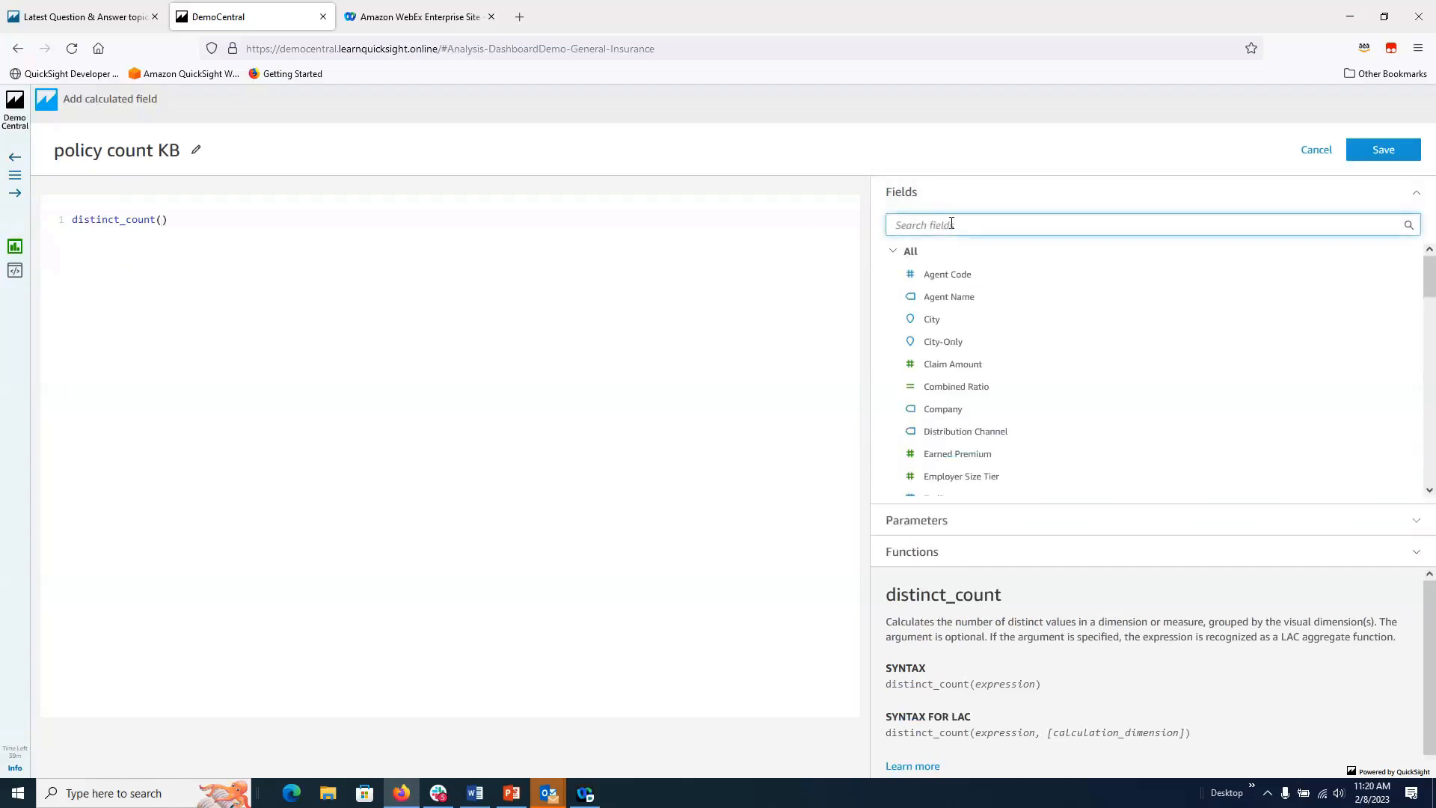
text(pol)
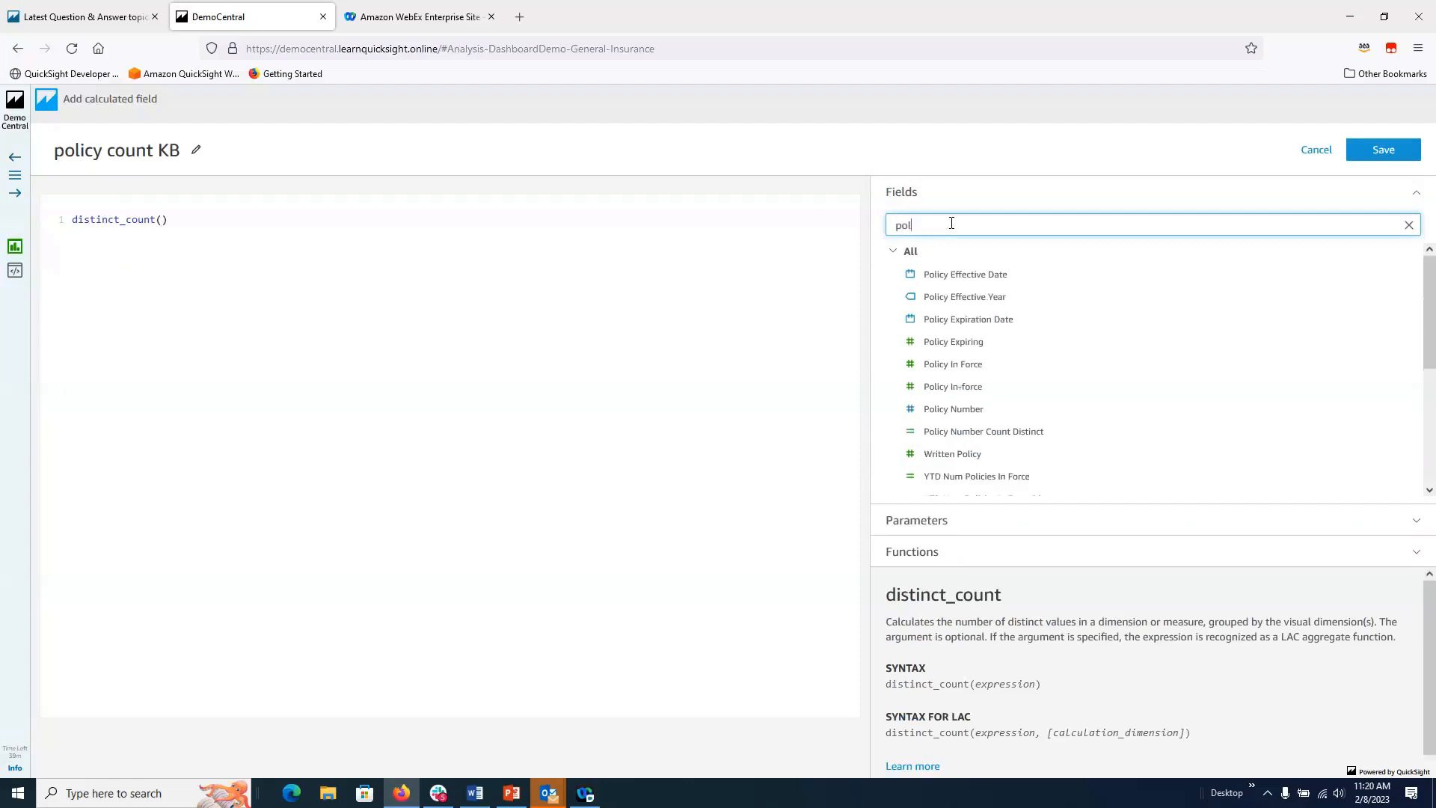
click(973, 414)
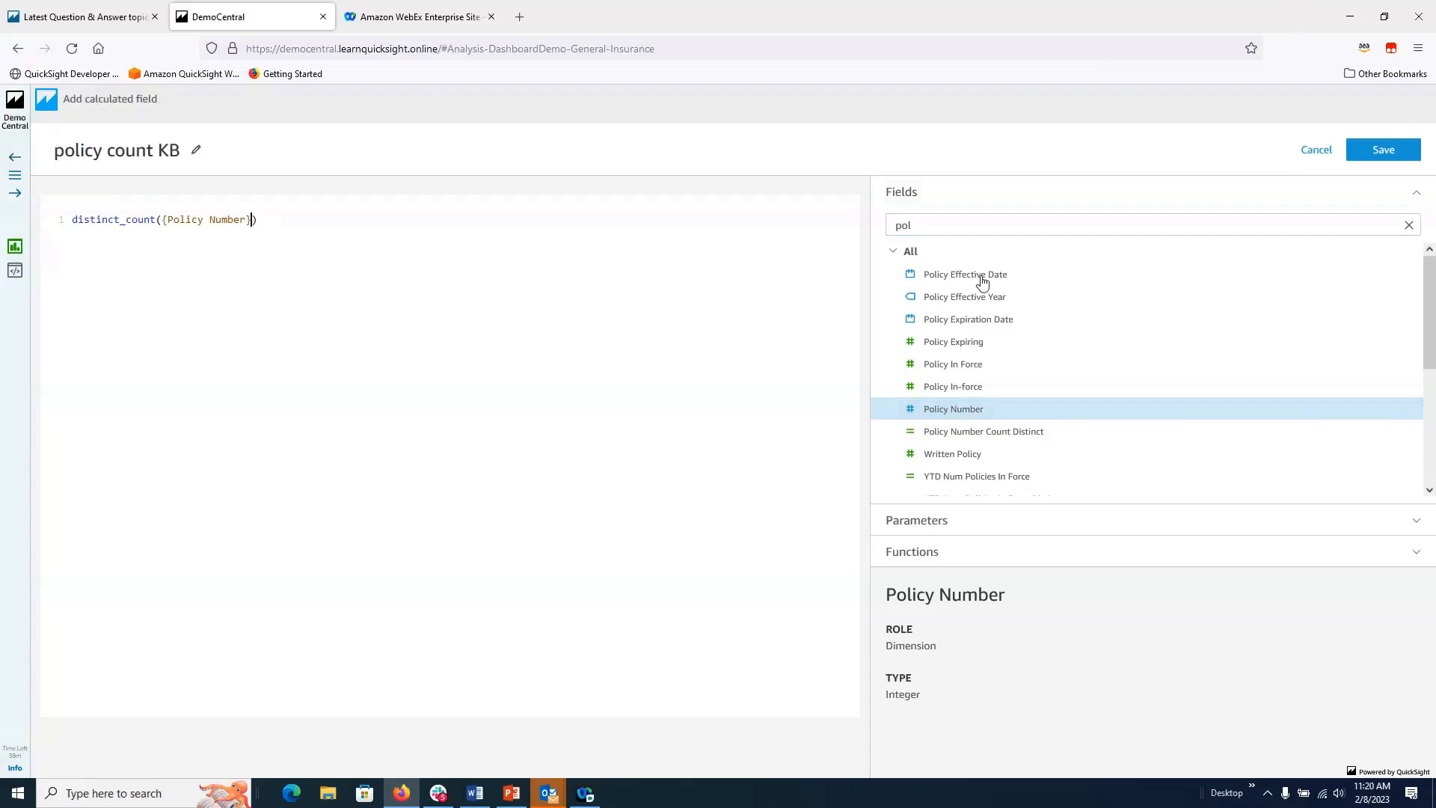
click(1386, 151)
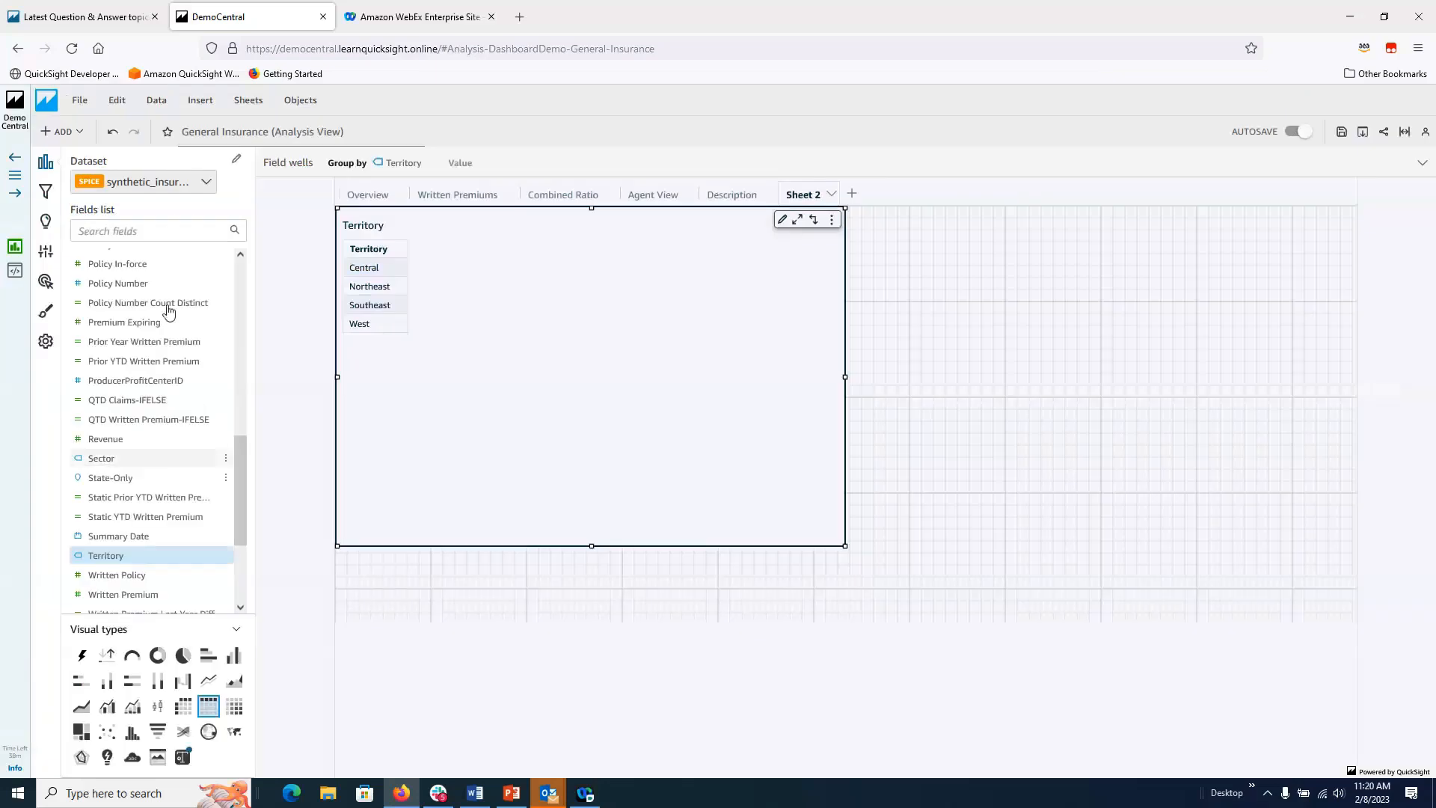
Step: Find the policy count KB field by searching for "kb" and add it as the value of the Territory table
click(148, 231)
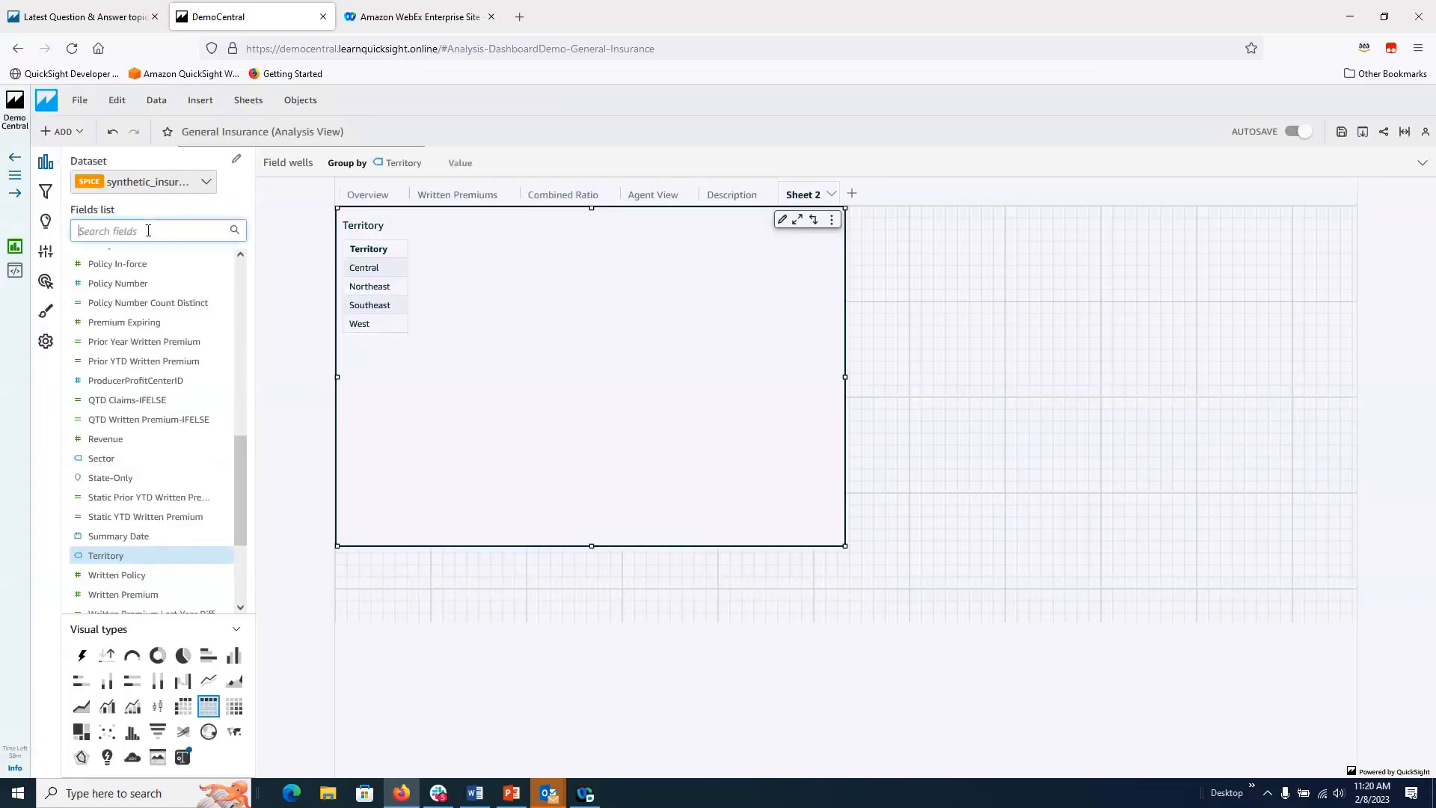
text(kb)
click(112, 262)
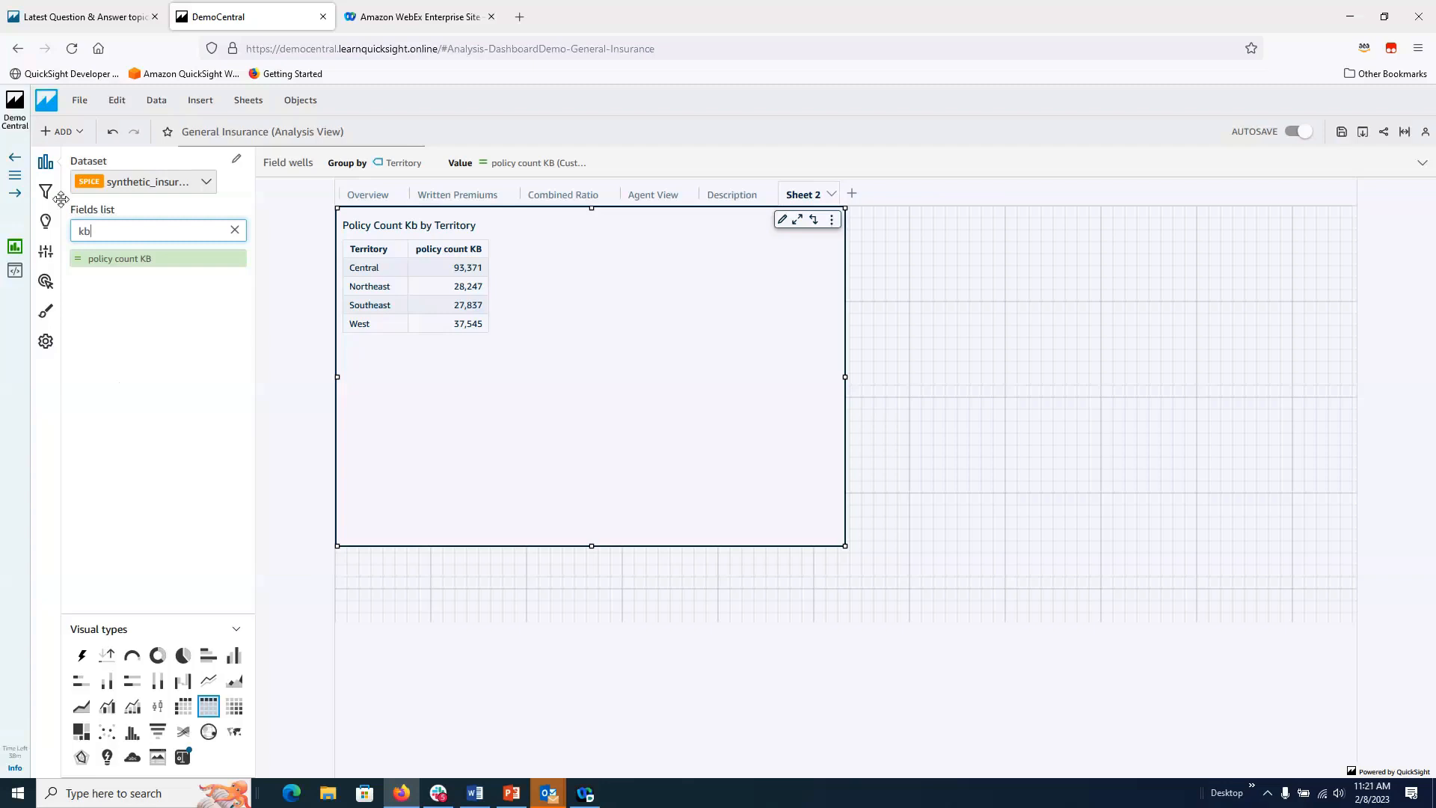
Step: Start another calculated field and name it "Ratio KB"
click(60, 132)
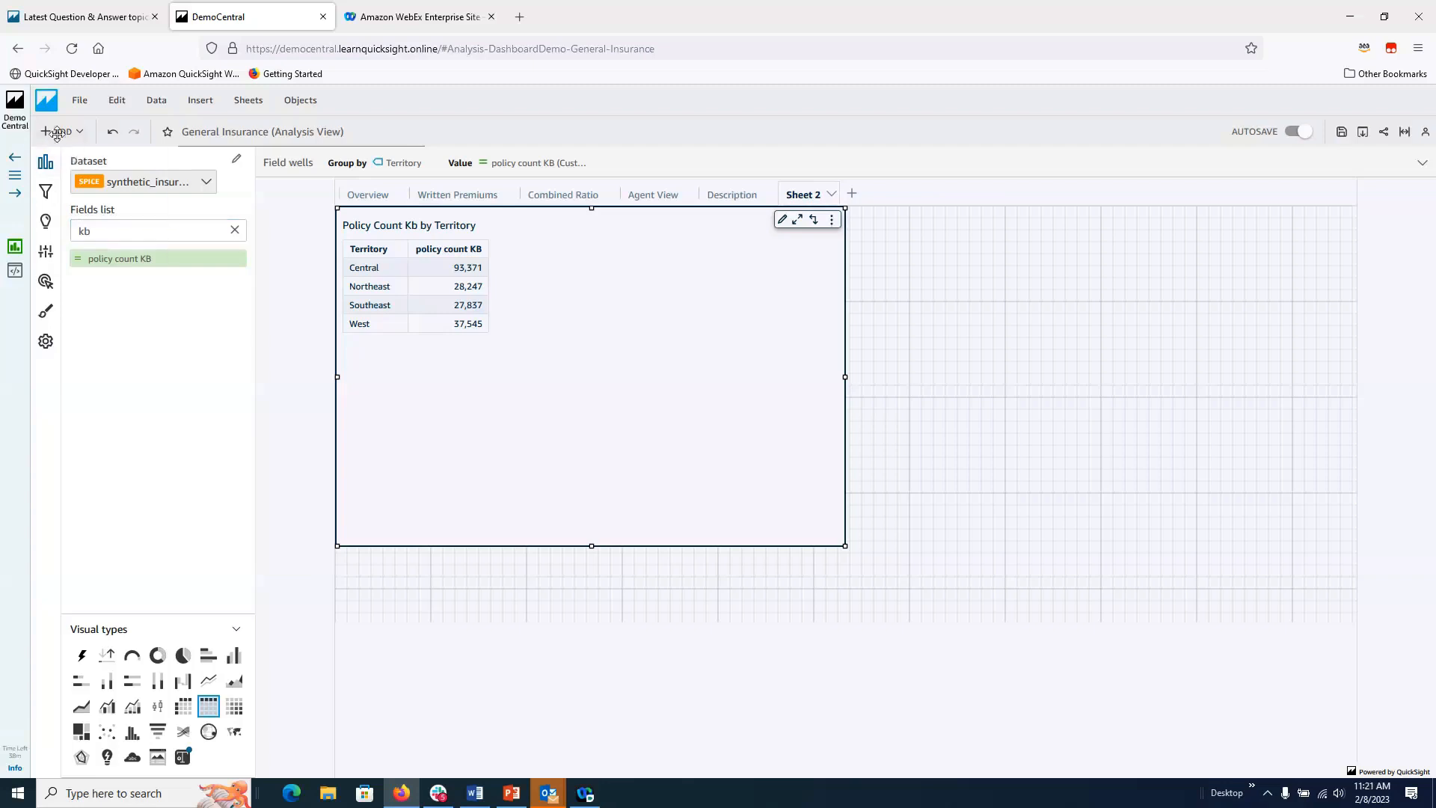
click(83, 243)
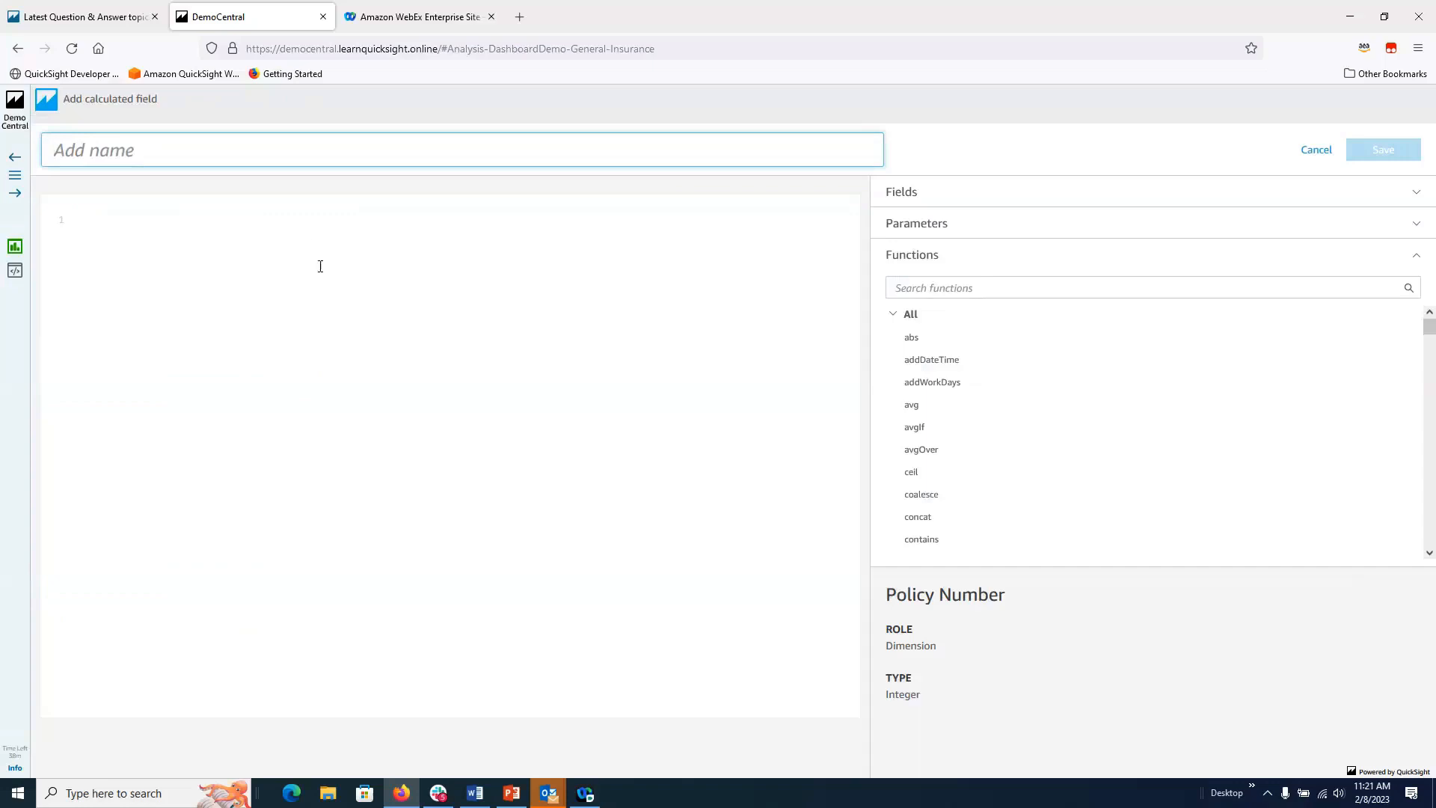
text(Ratio KB)
click(150, 218)
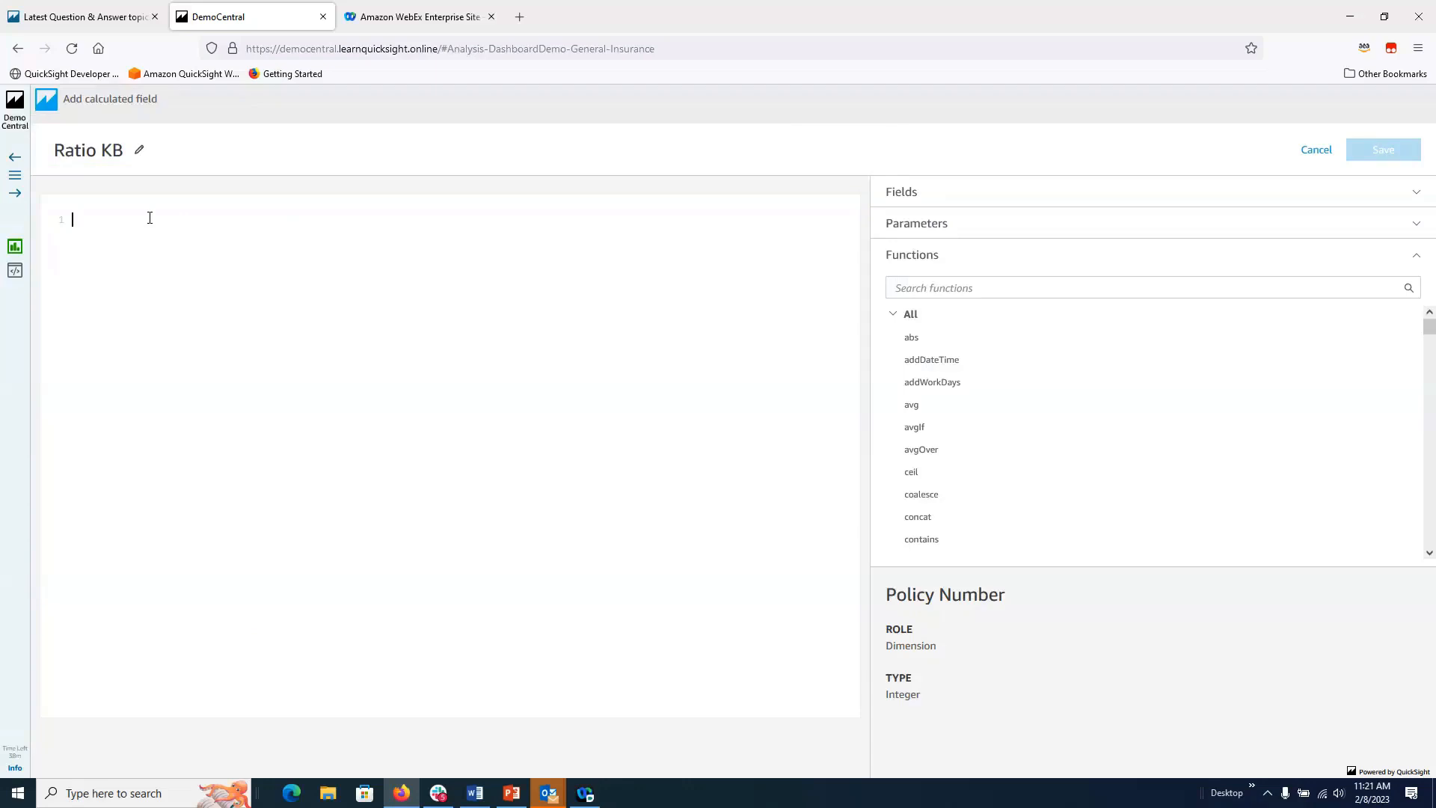
Step: Build the formula sum({Claim Amount})/ sum({Earned Premium}) for Ratio KB and save the calculated field
text(sum)
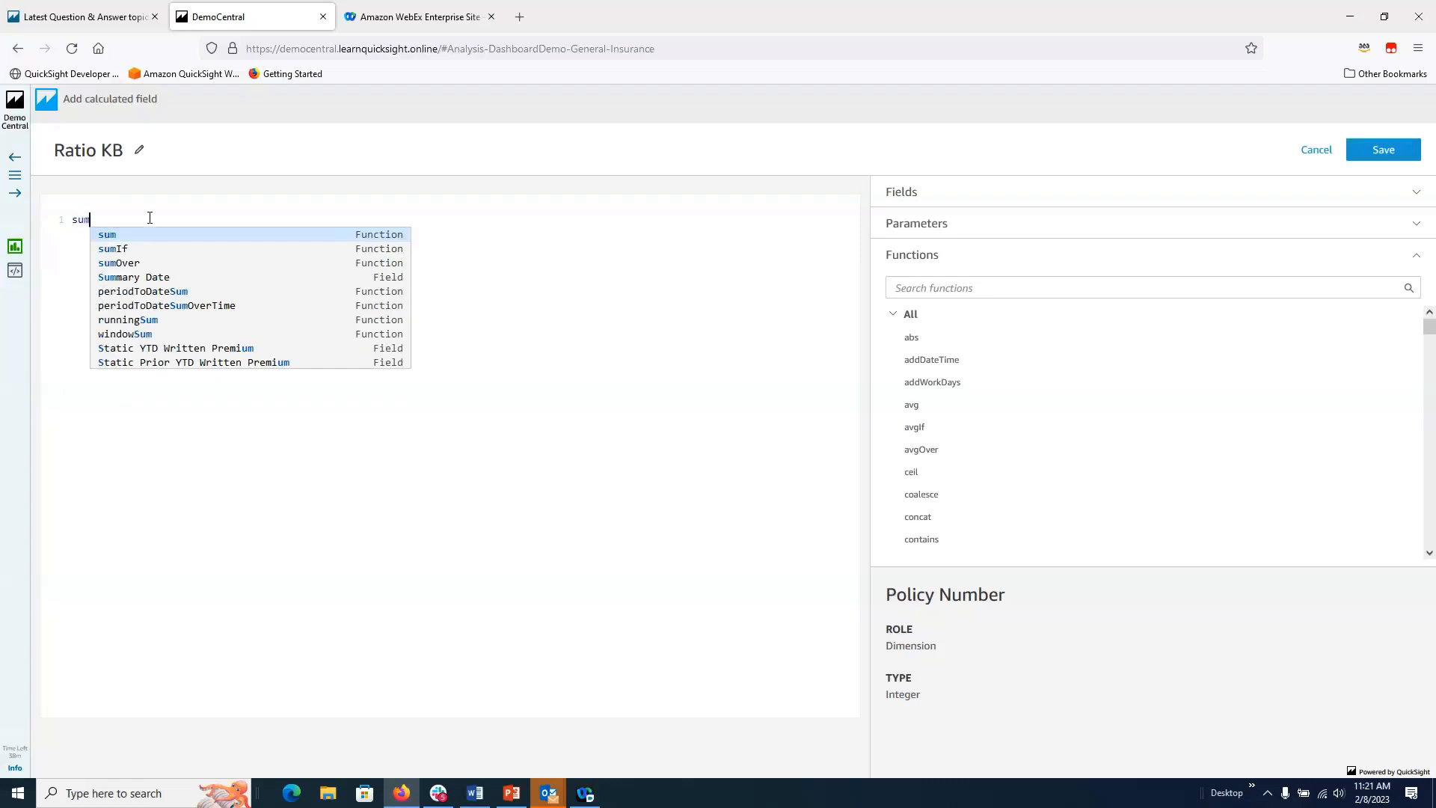
key(Return)
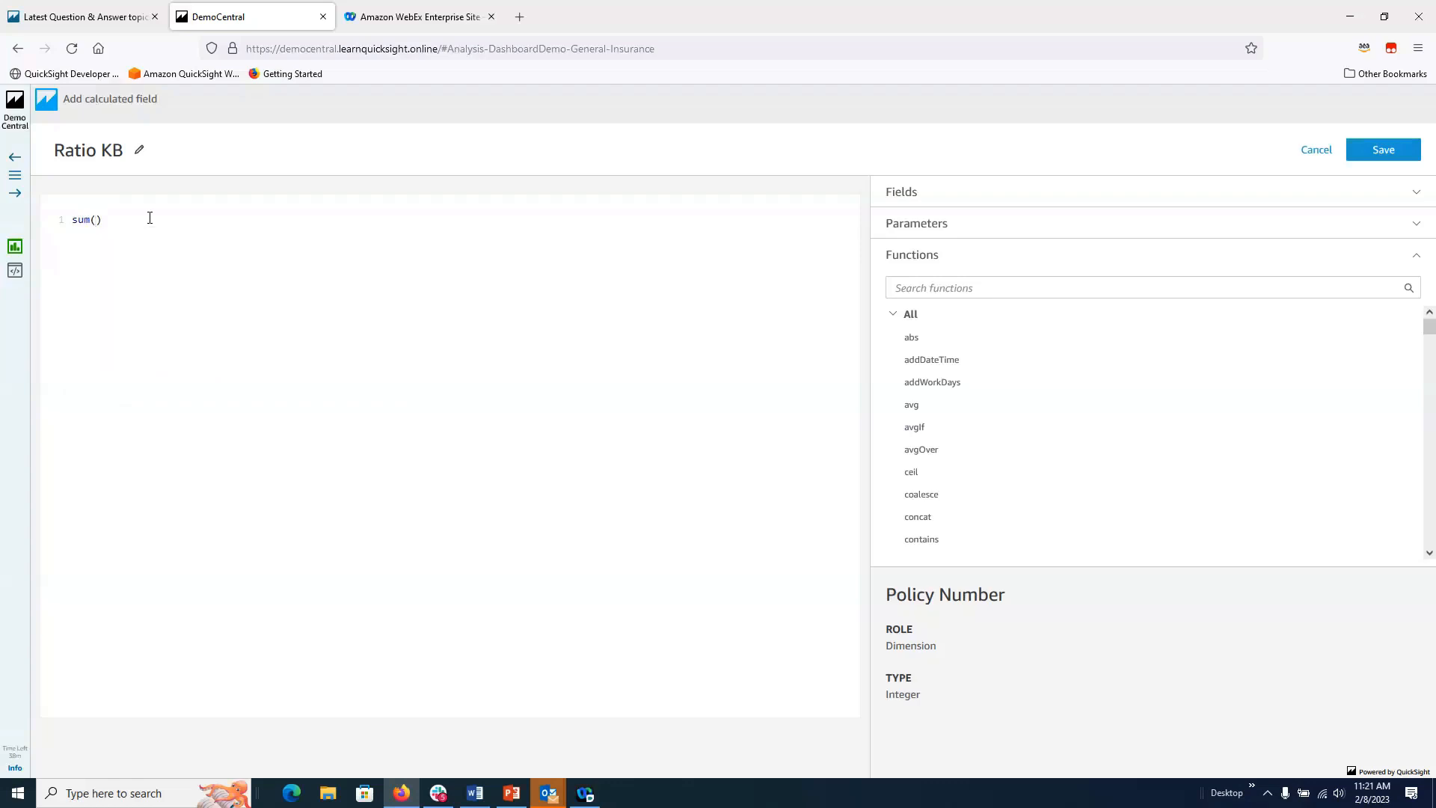
text(cl)
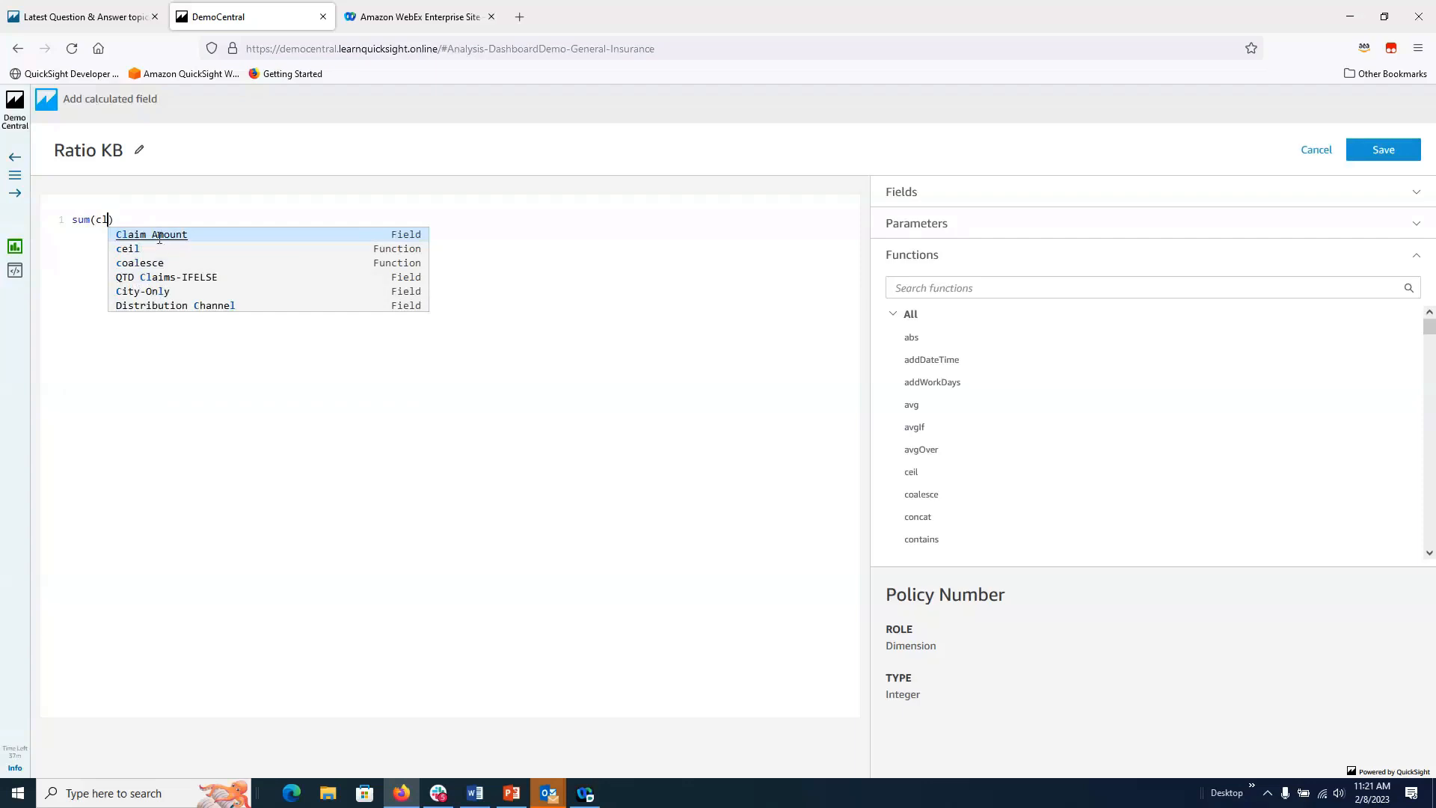
click(159, 238)
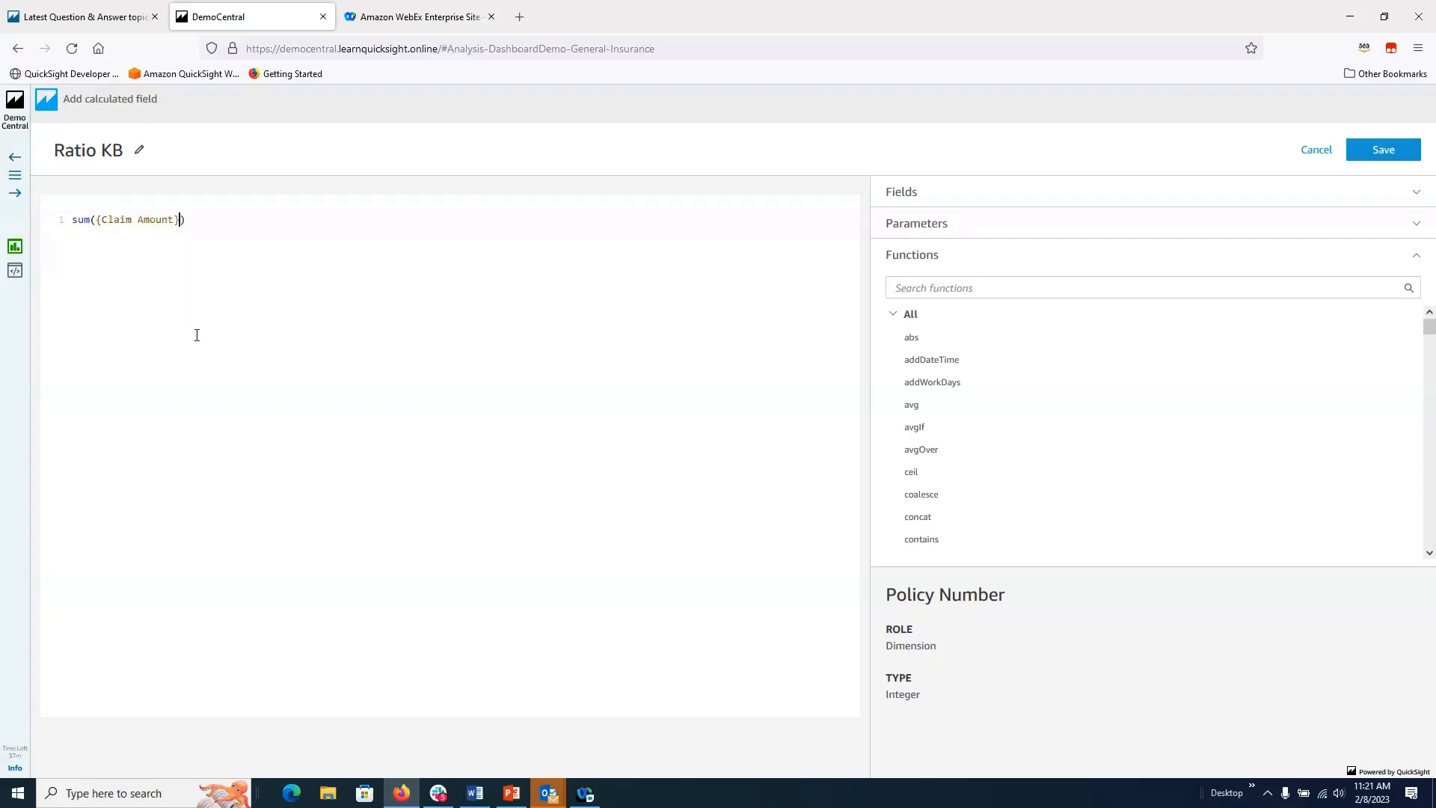
click(215, 224)
text(/ sum(ear)
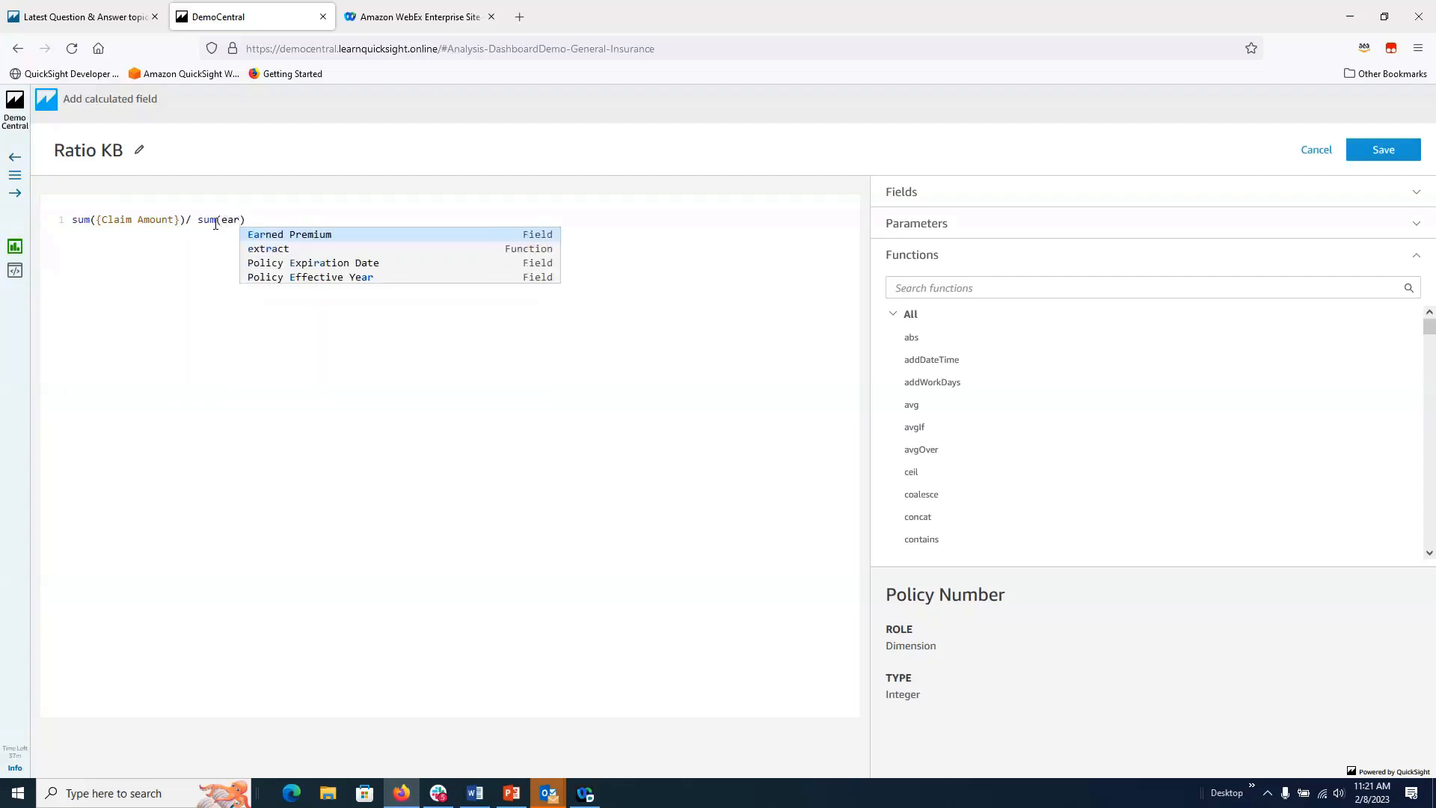
click(271, 234)
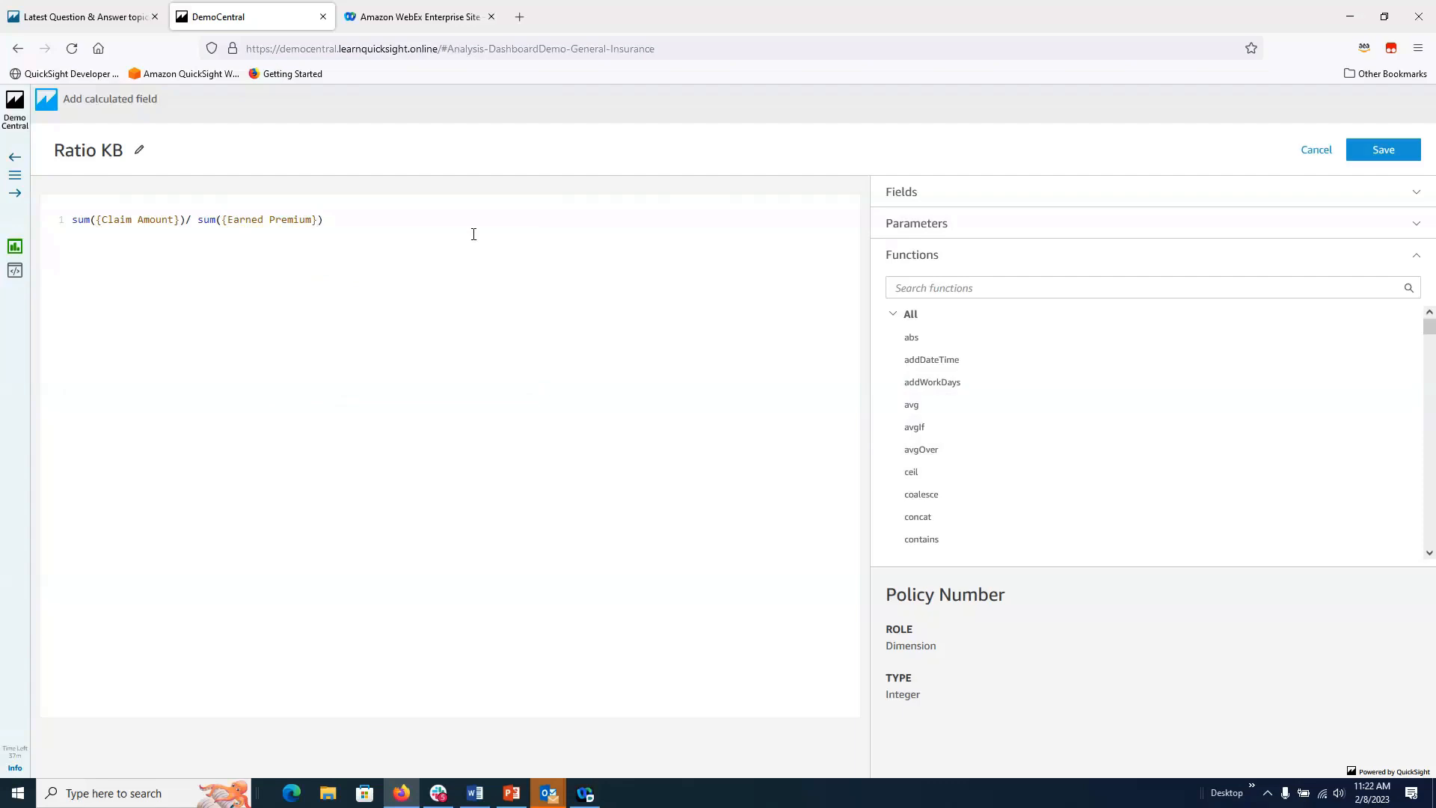
click(1390, 152)
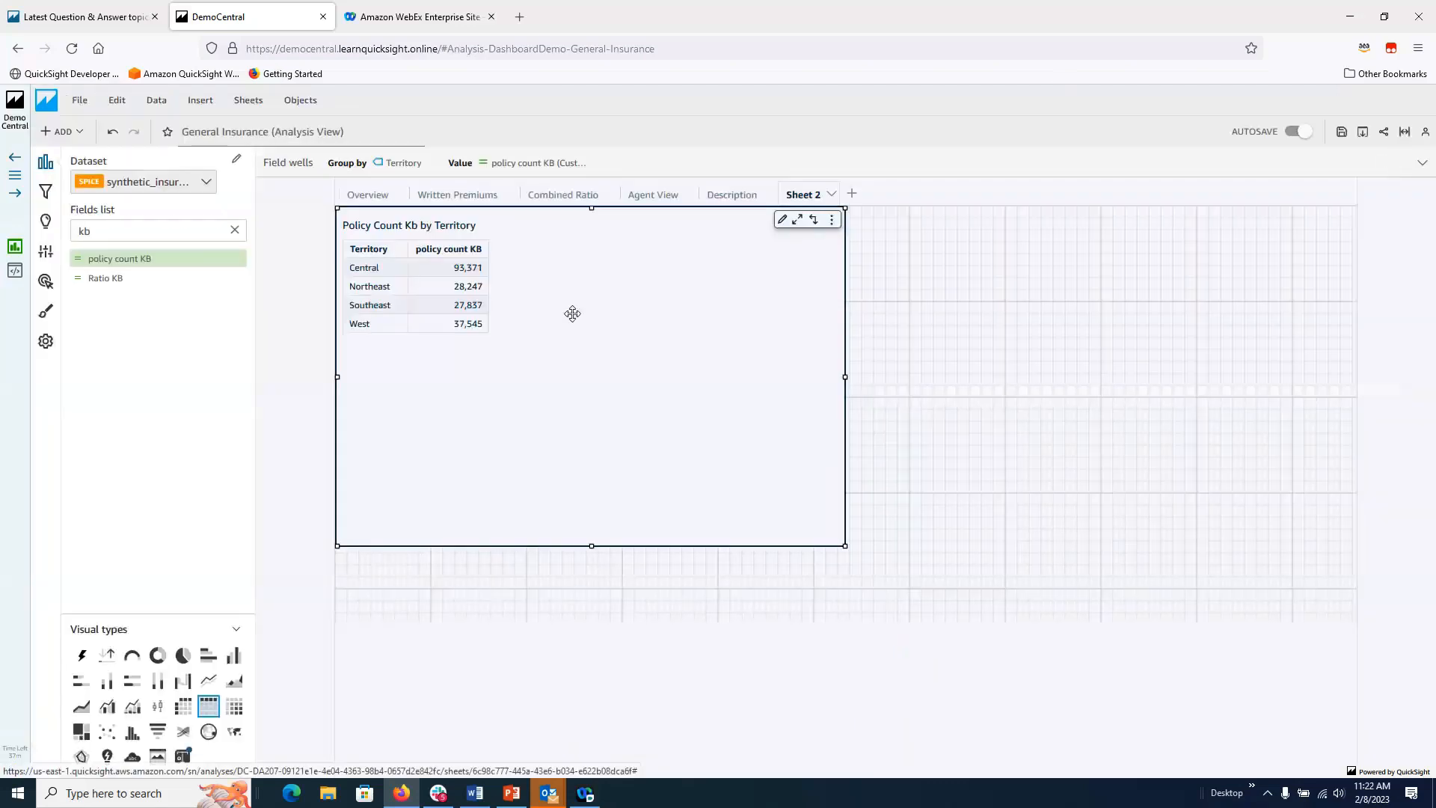
Step: Add Ratio KB as a value of the Territory table and show it as a percent
click(102, 288)
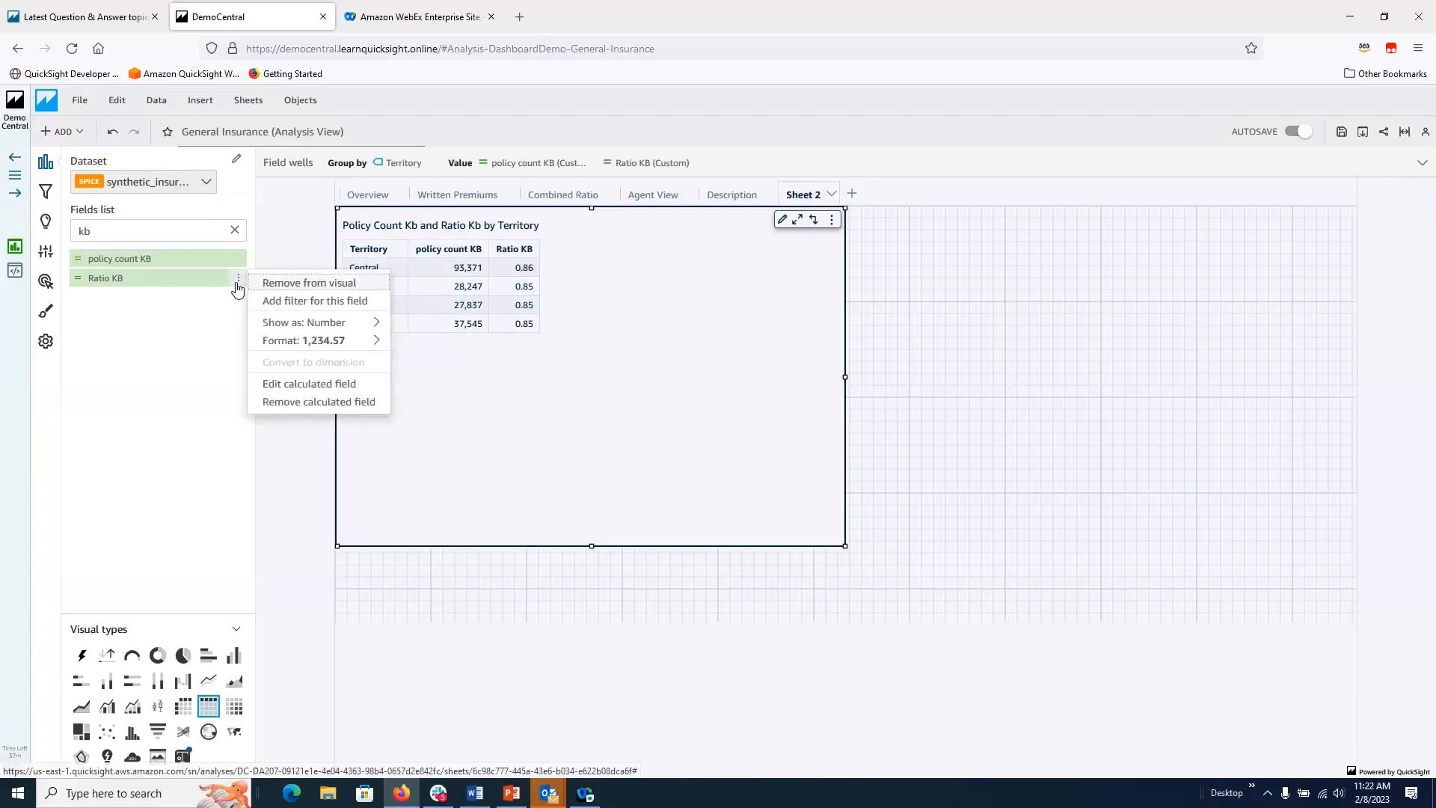
click(237, 280)
mouse_move(296, 326)
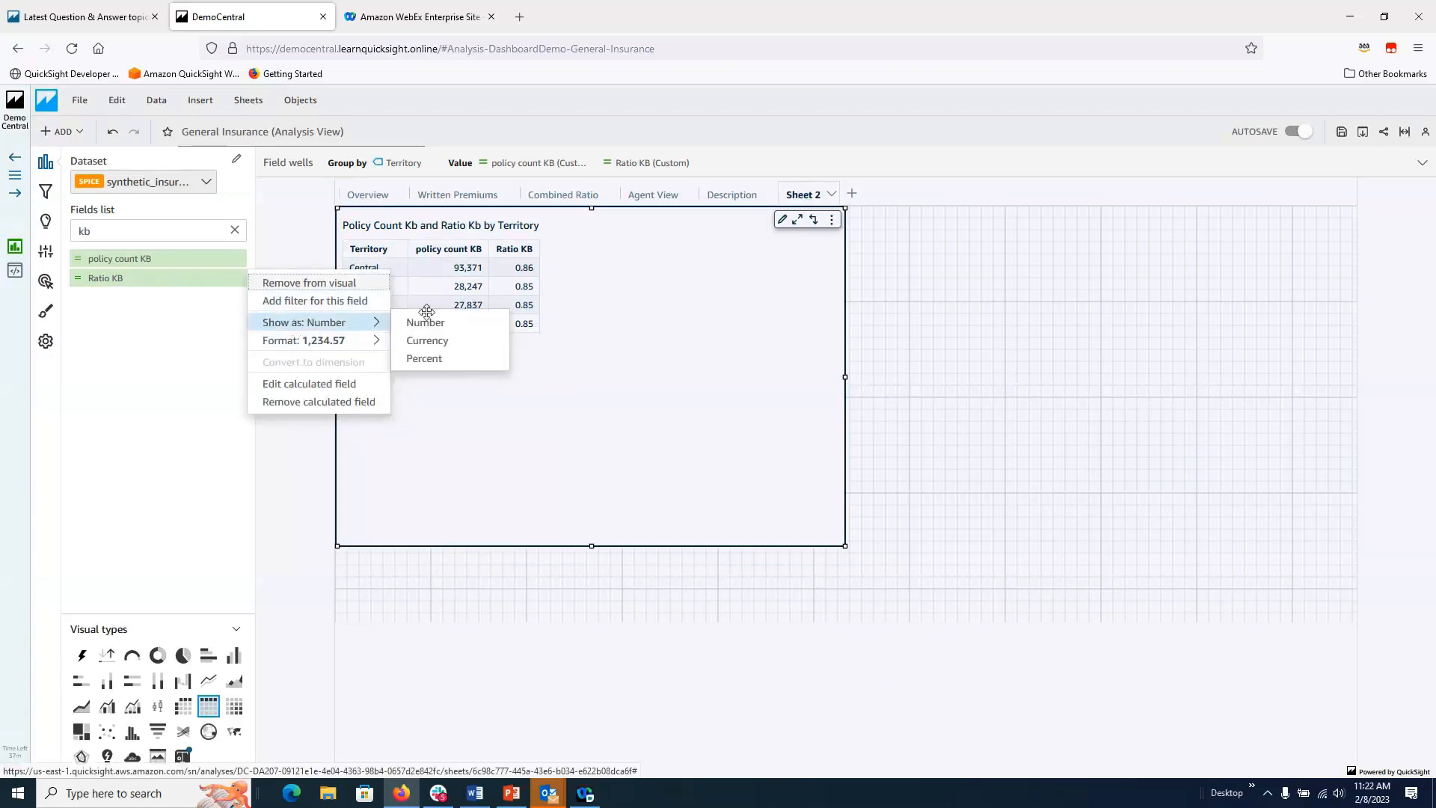
click(431, 358)
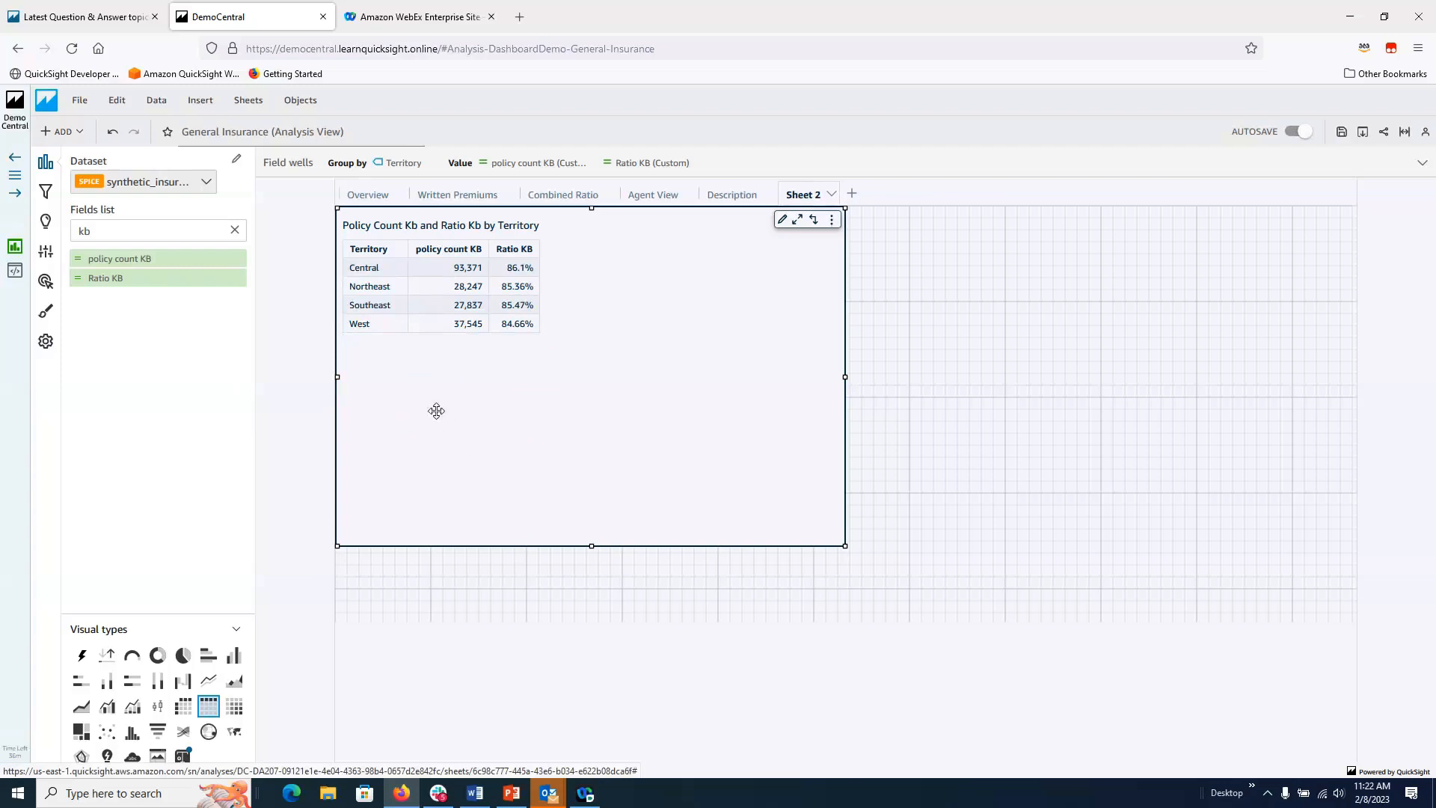
Step: Find the Summary Date field by searching for "summ" and add it to the table's grouping
click(234, 230)
click(201, 227)
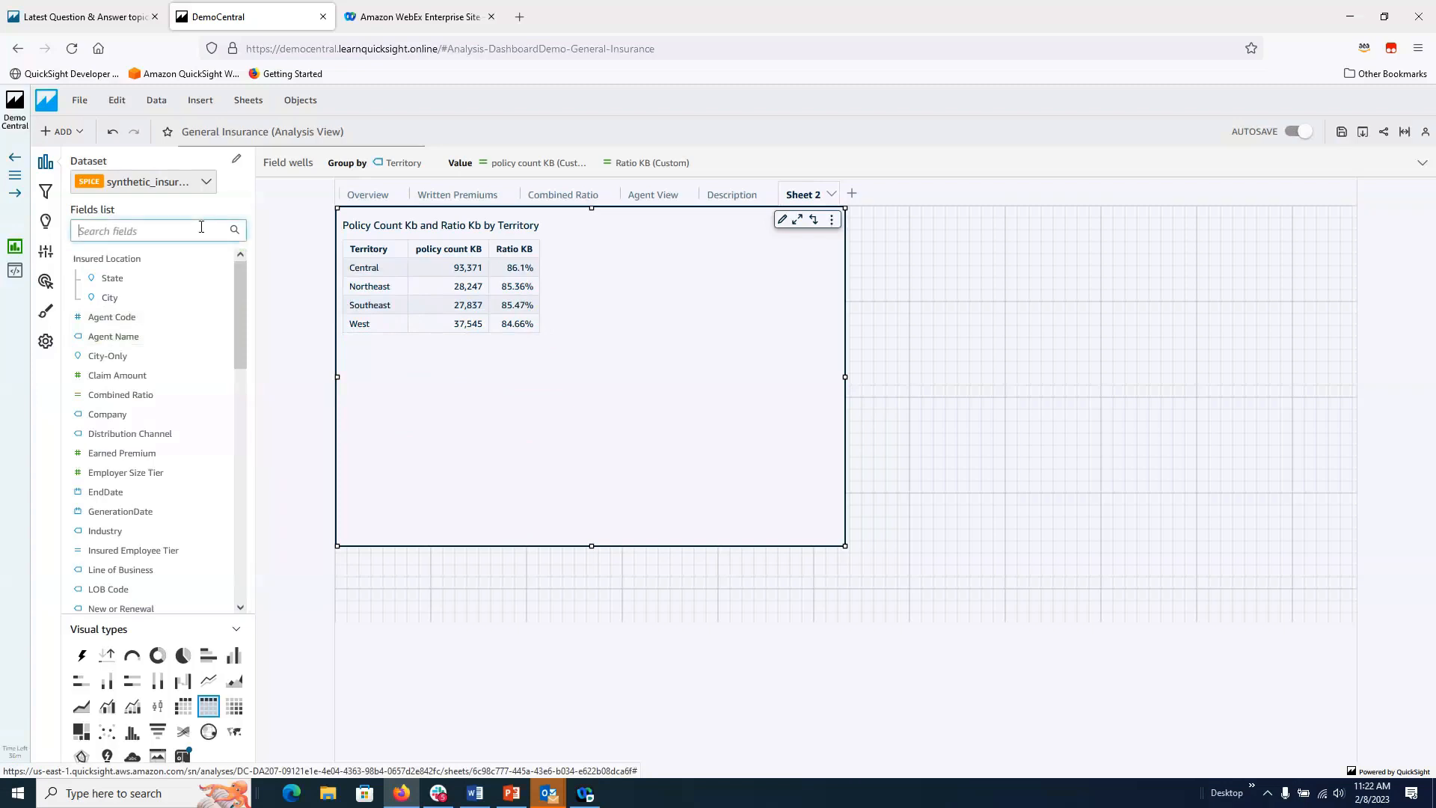
text(summ)
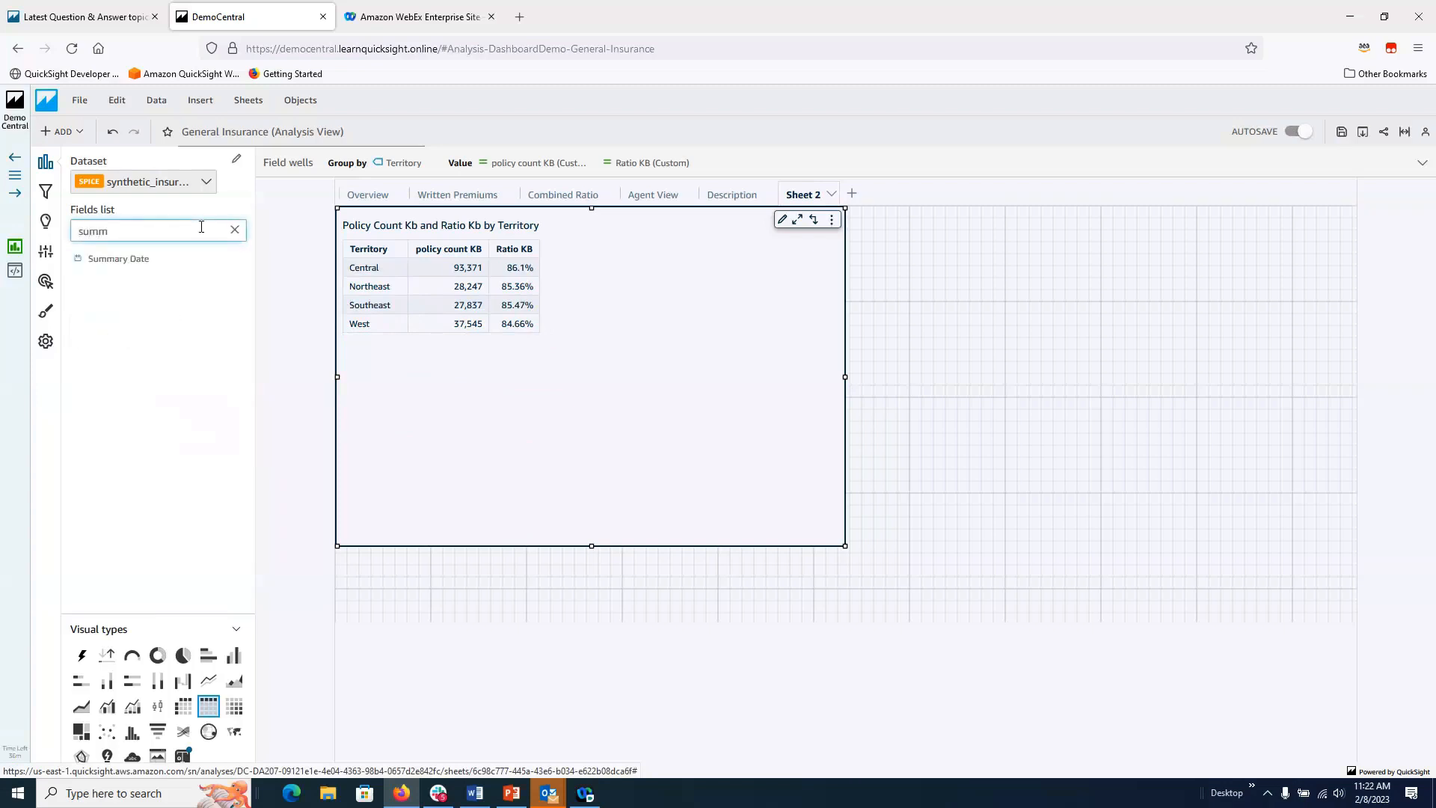
click(129, 259)
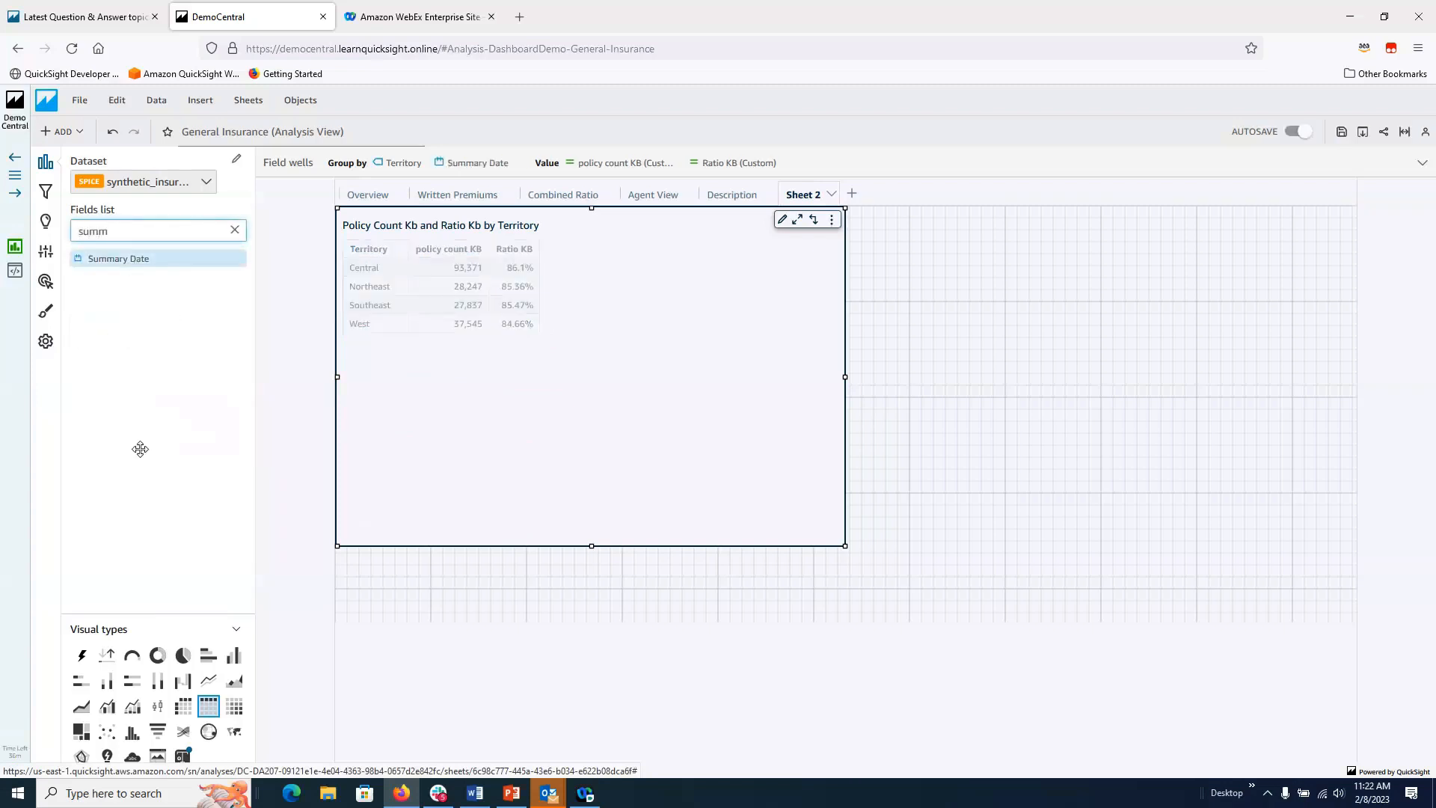
Step: Aggregate Summary Date by year in the table's grouping and sort the table by Summary Date in descending order
click(1422, 163)
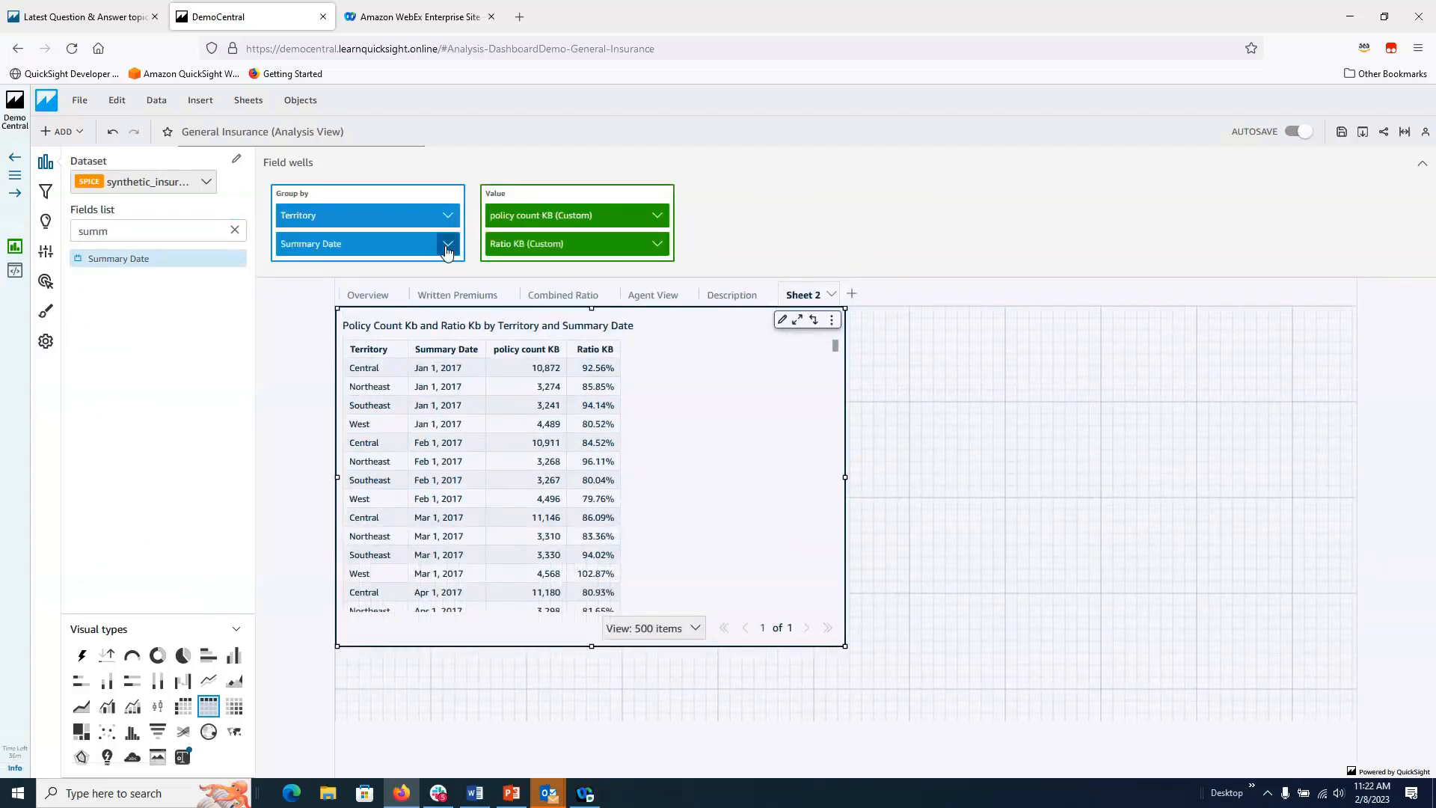
click(448, 243)
mouse_move(591, 275)
click(671, 284)
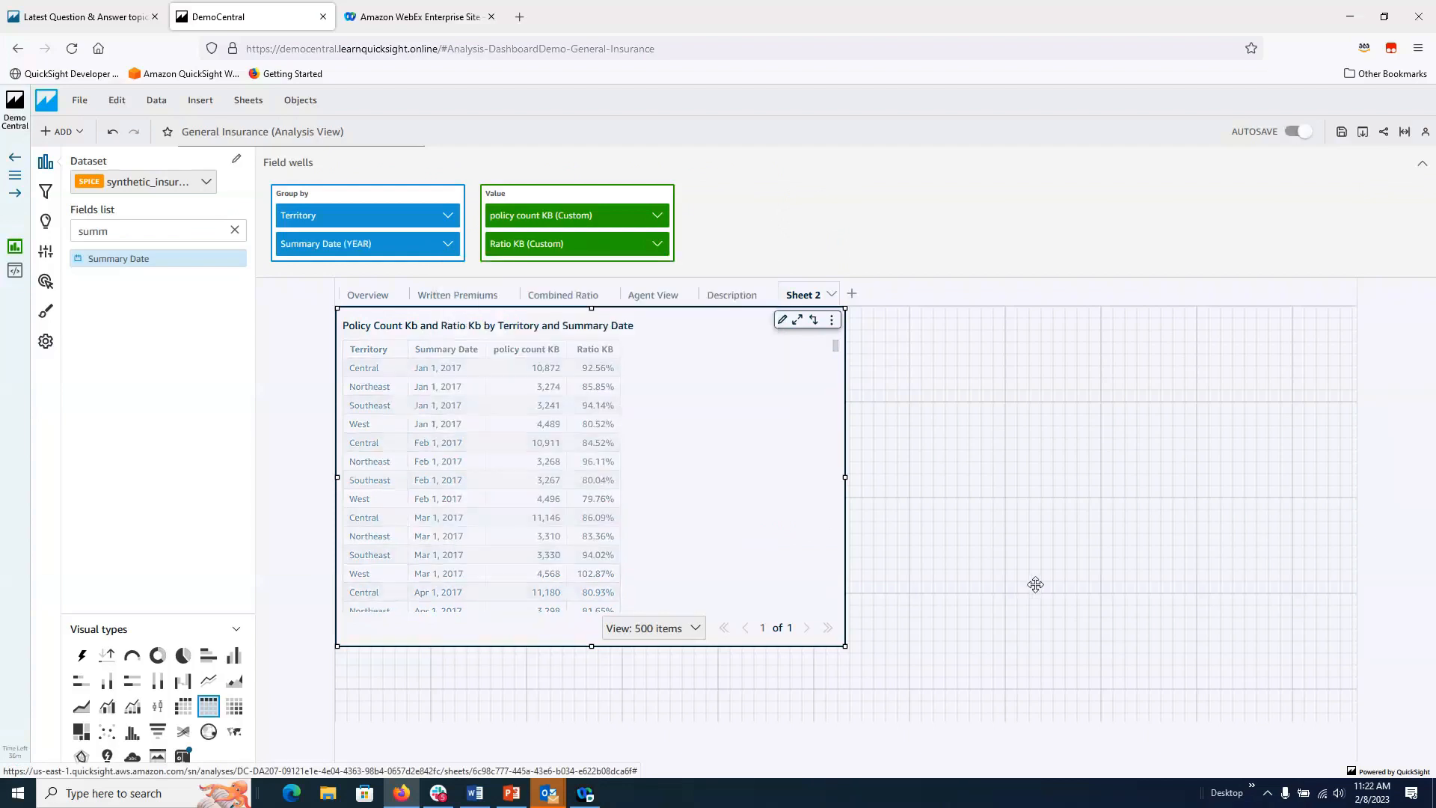
click(452, 352)
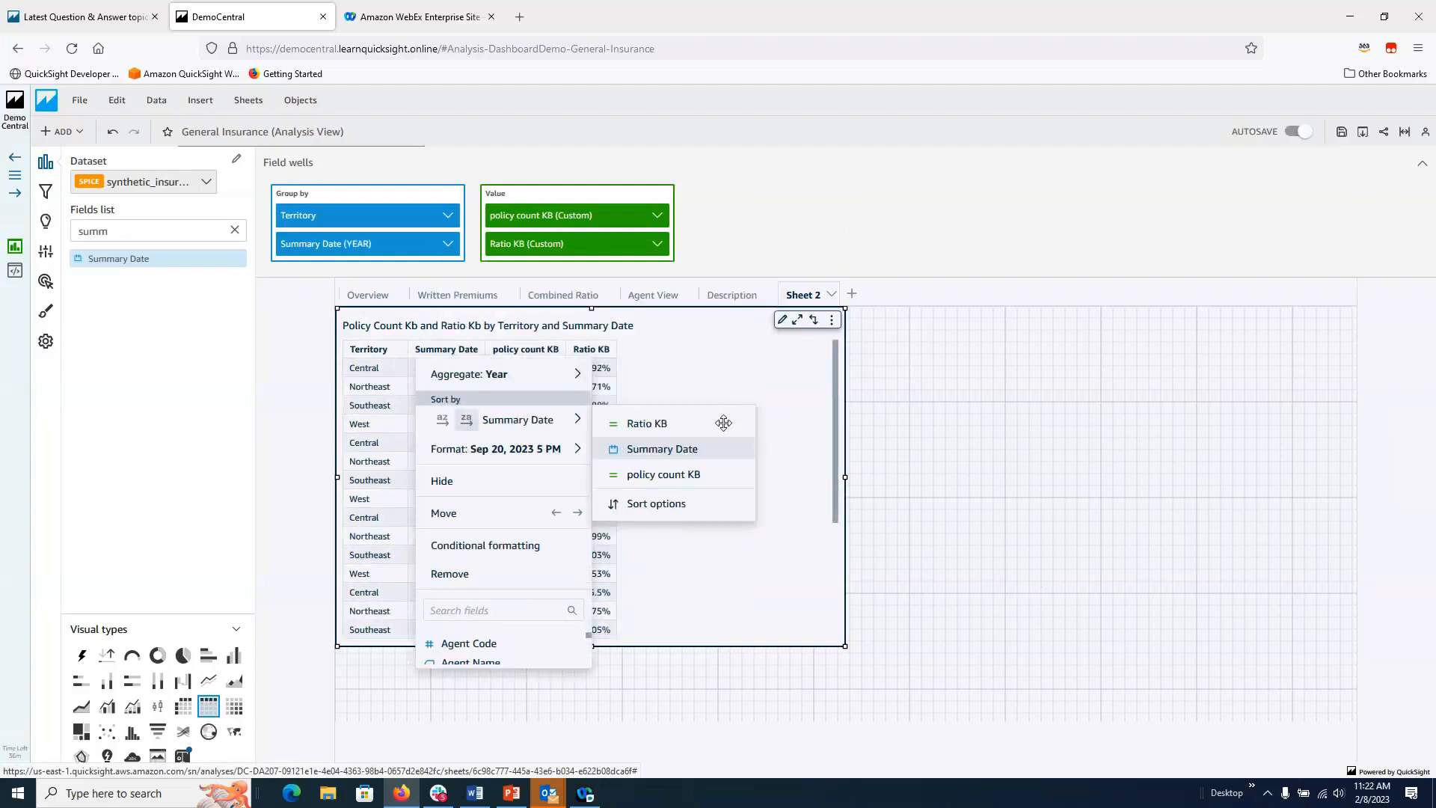
click(467, 420)
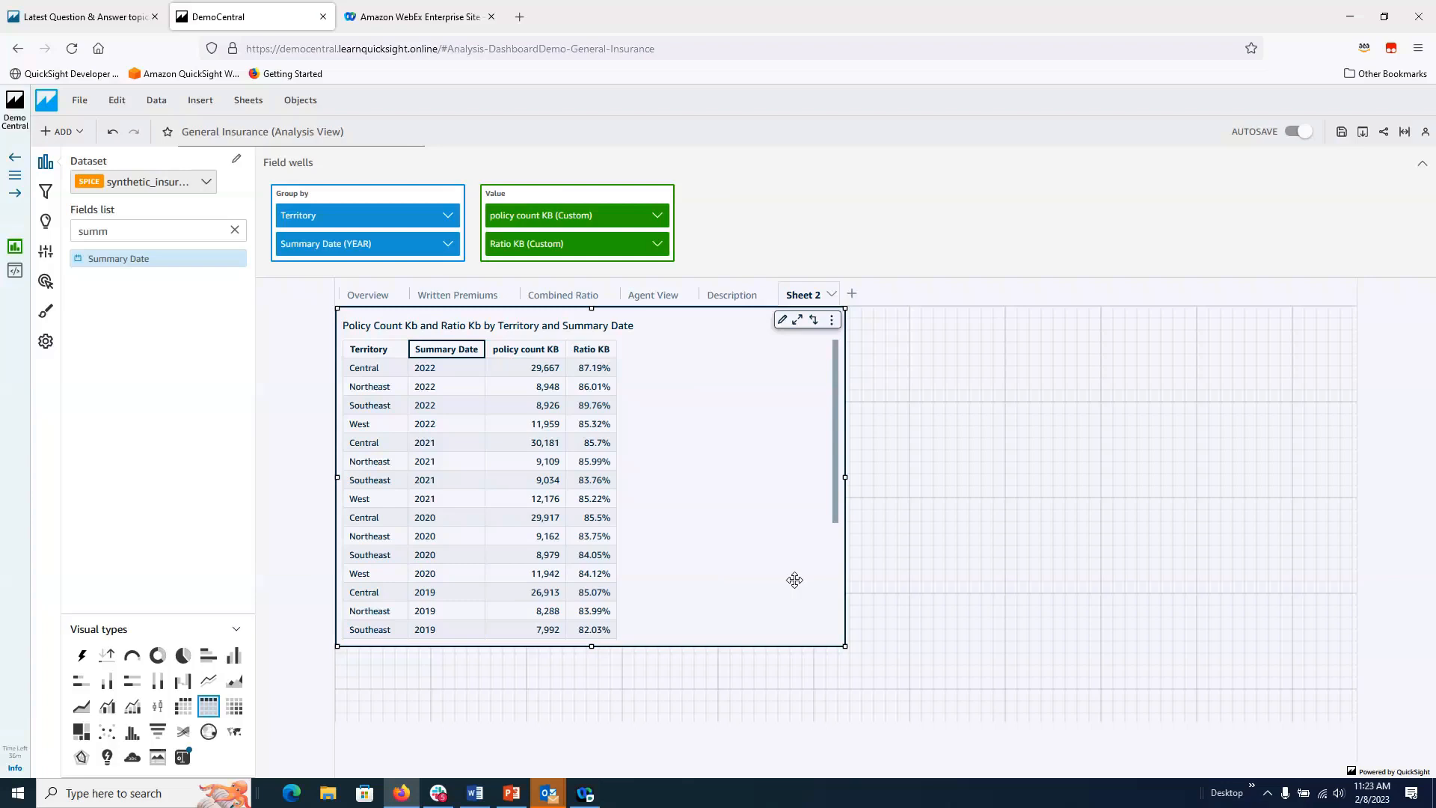
Step: Search the fields for "written" and open the formula of the Written Premium Last Year Diff calculated field
click(235, 233)
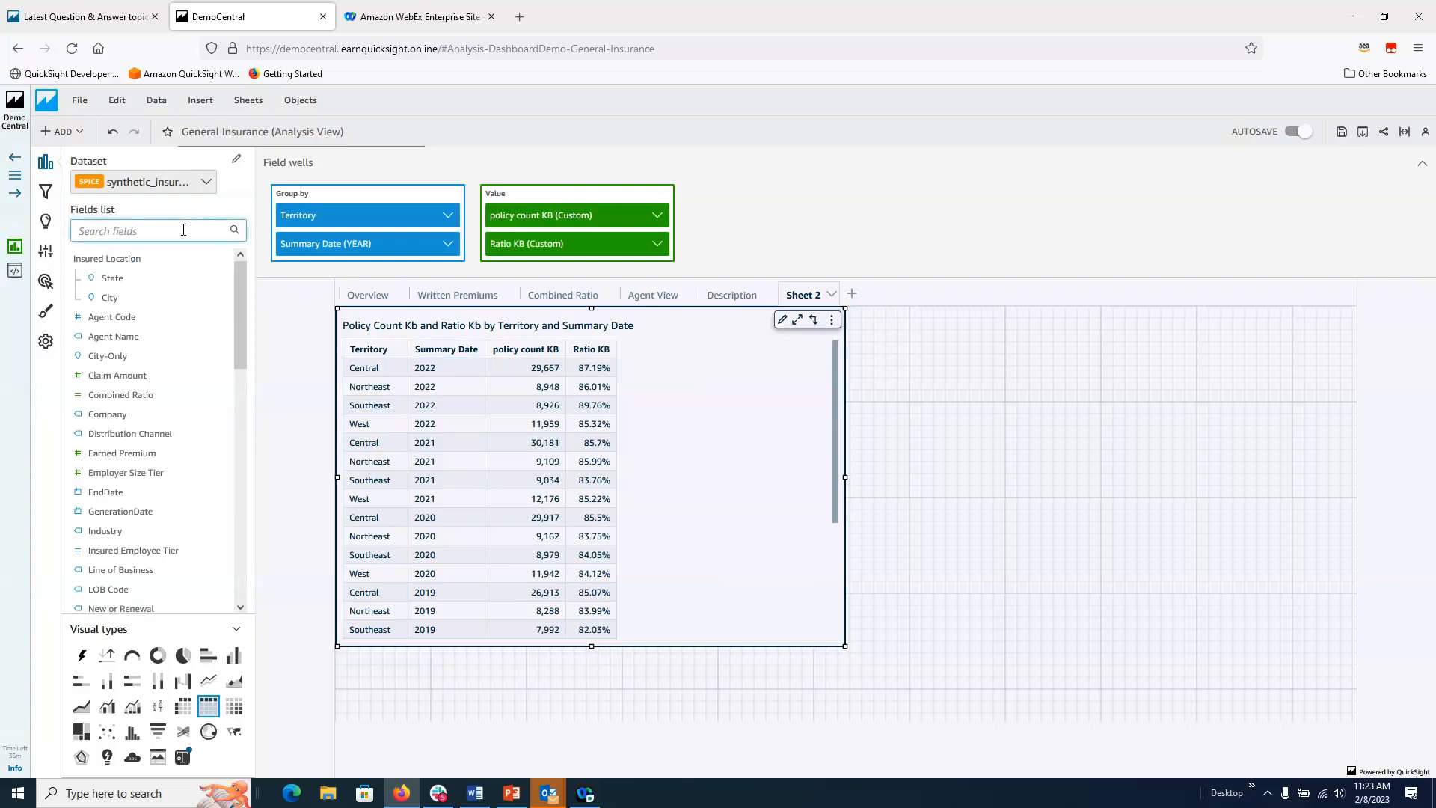
text(written)
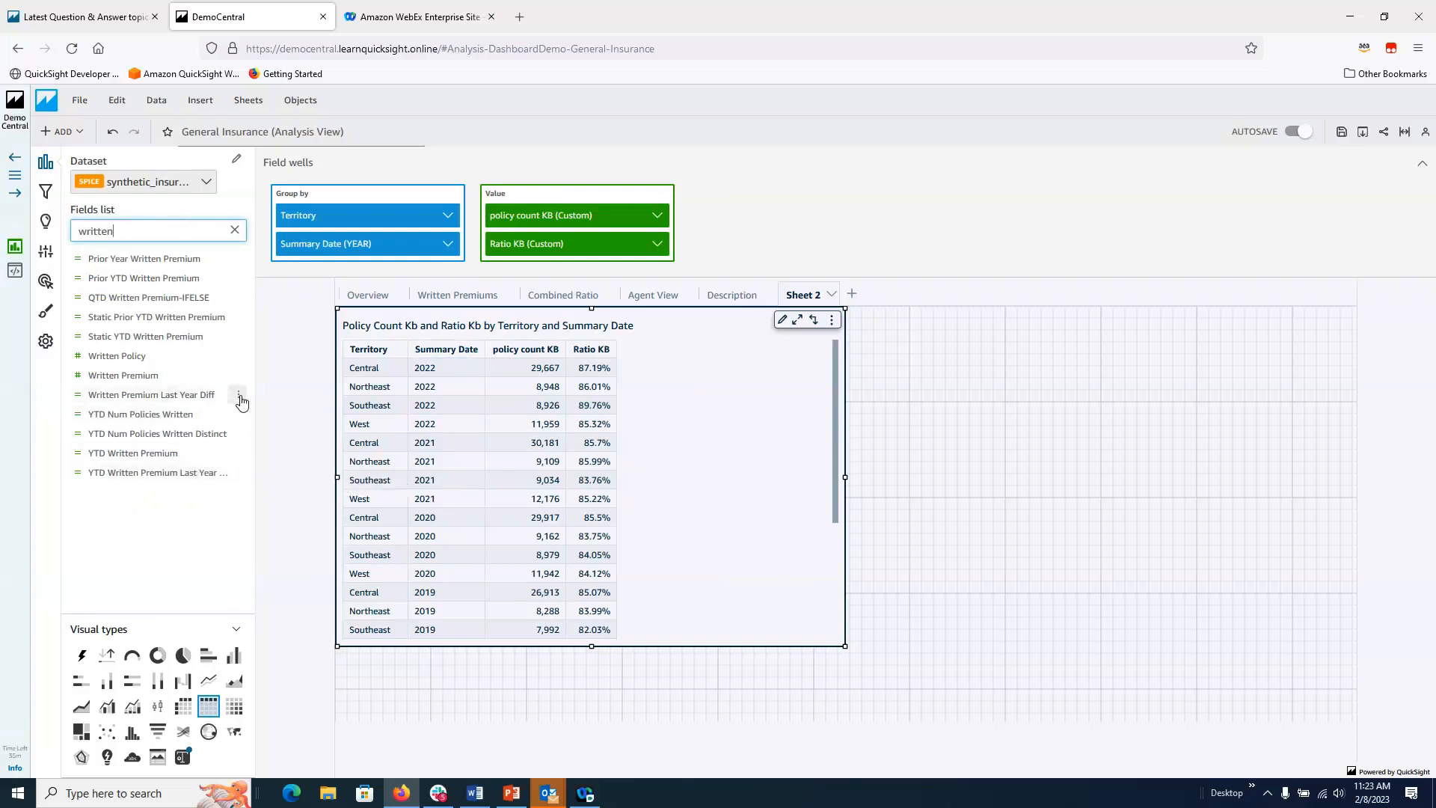
click(240, 397)
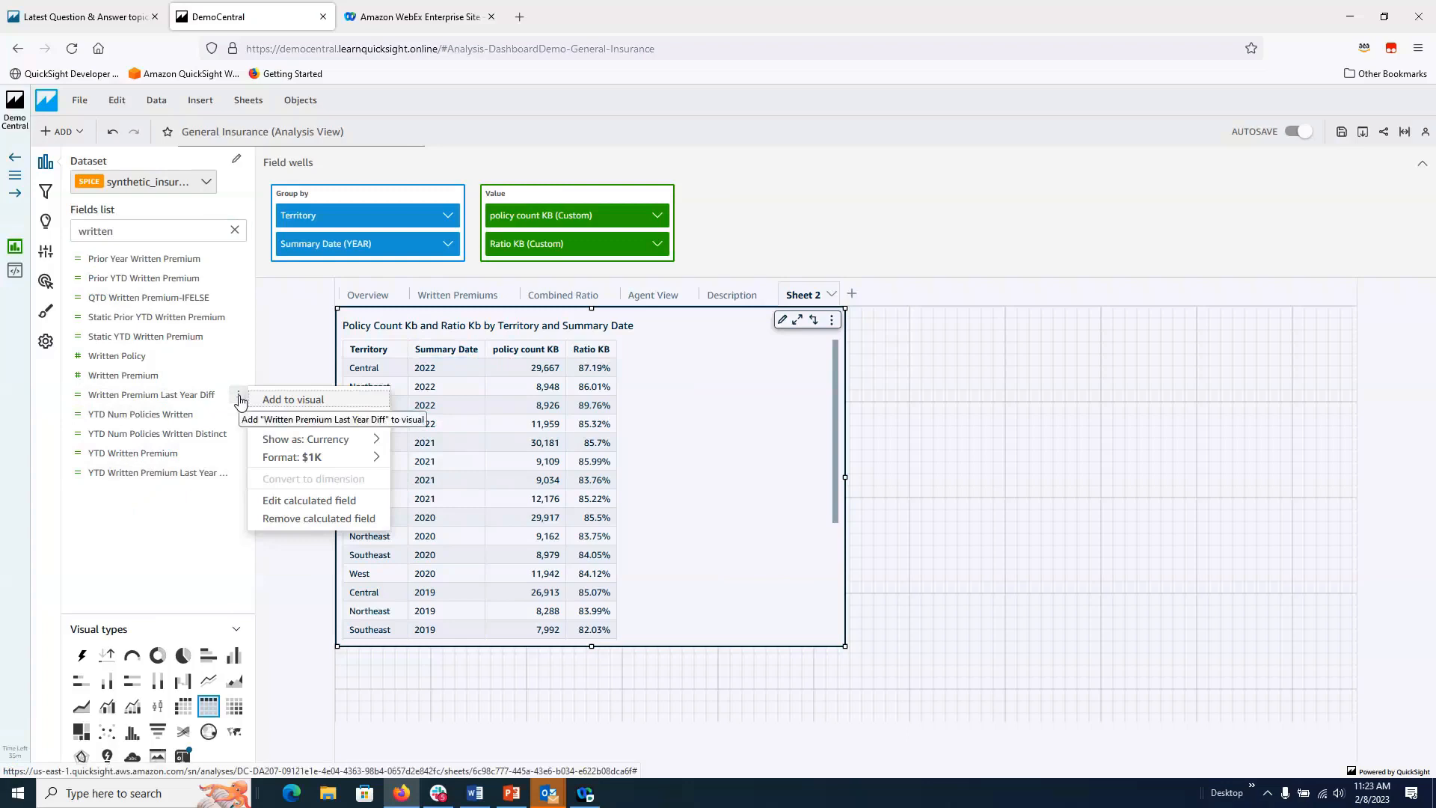
click(323, 502)
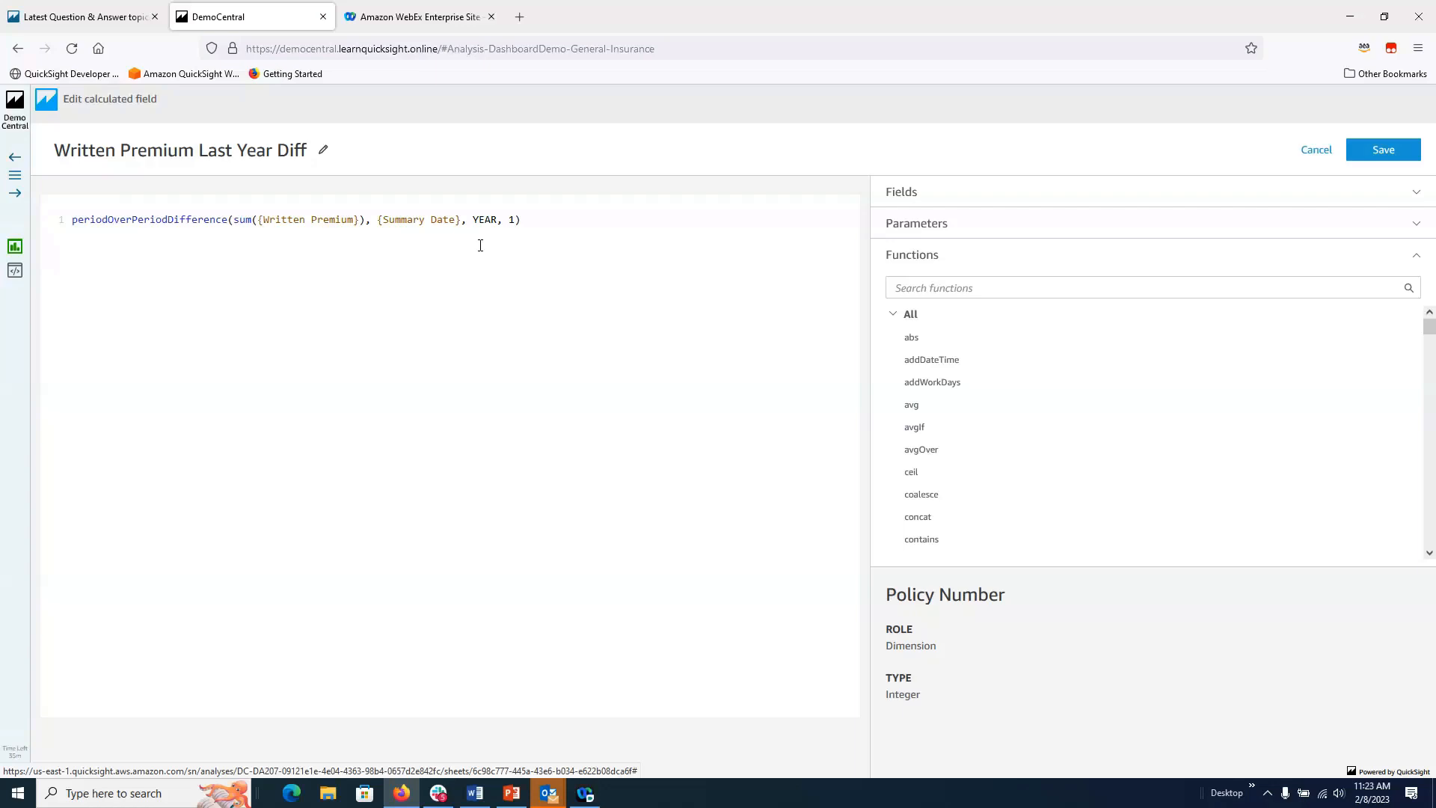
Step: Search the functions for "perio" and view the description and syntax of periodOverPeriodDifference
click(932, 286)
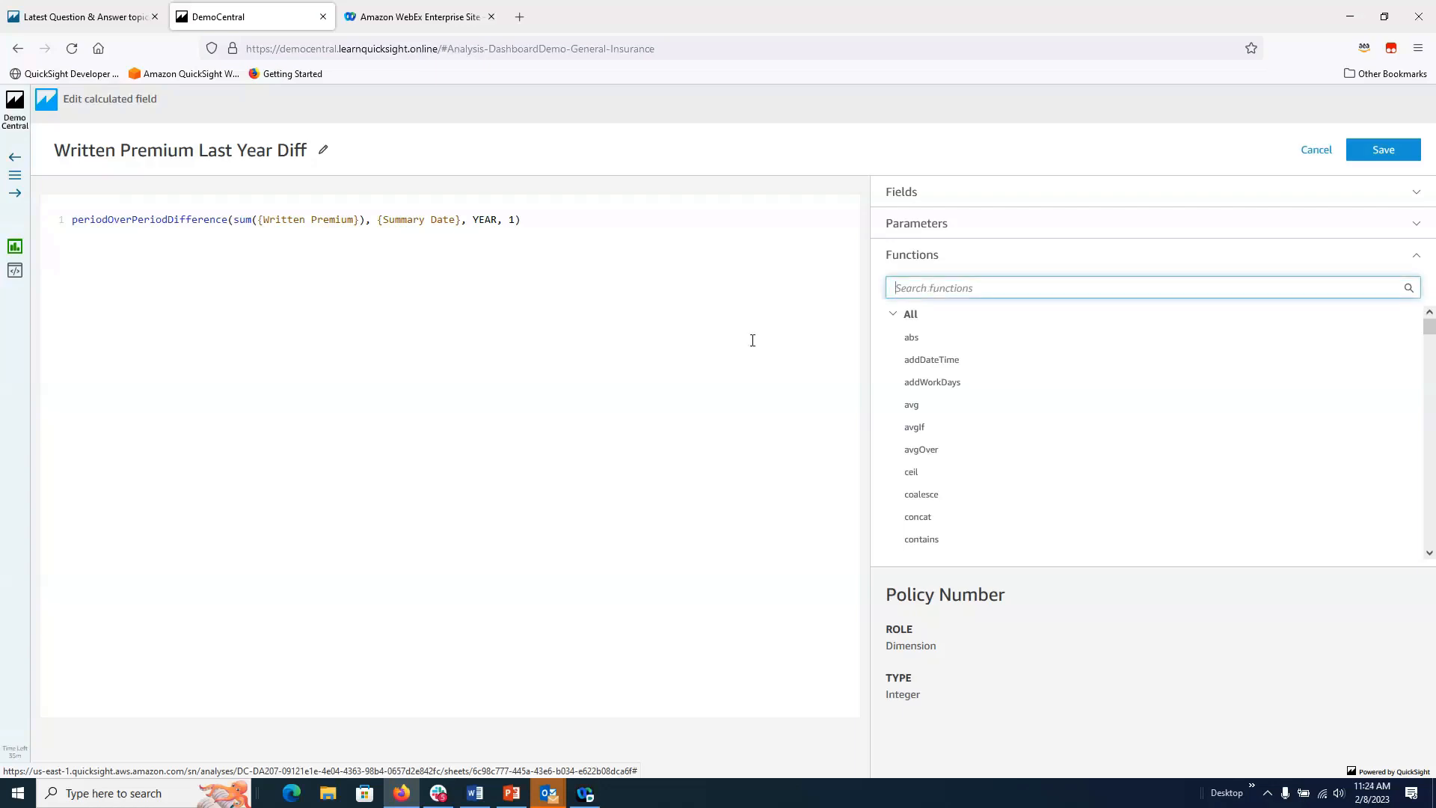
text(perio)
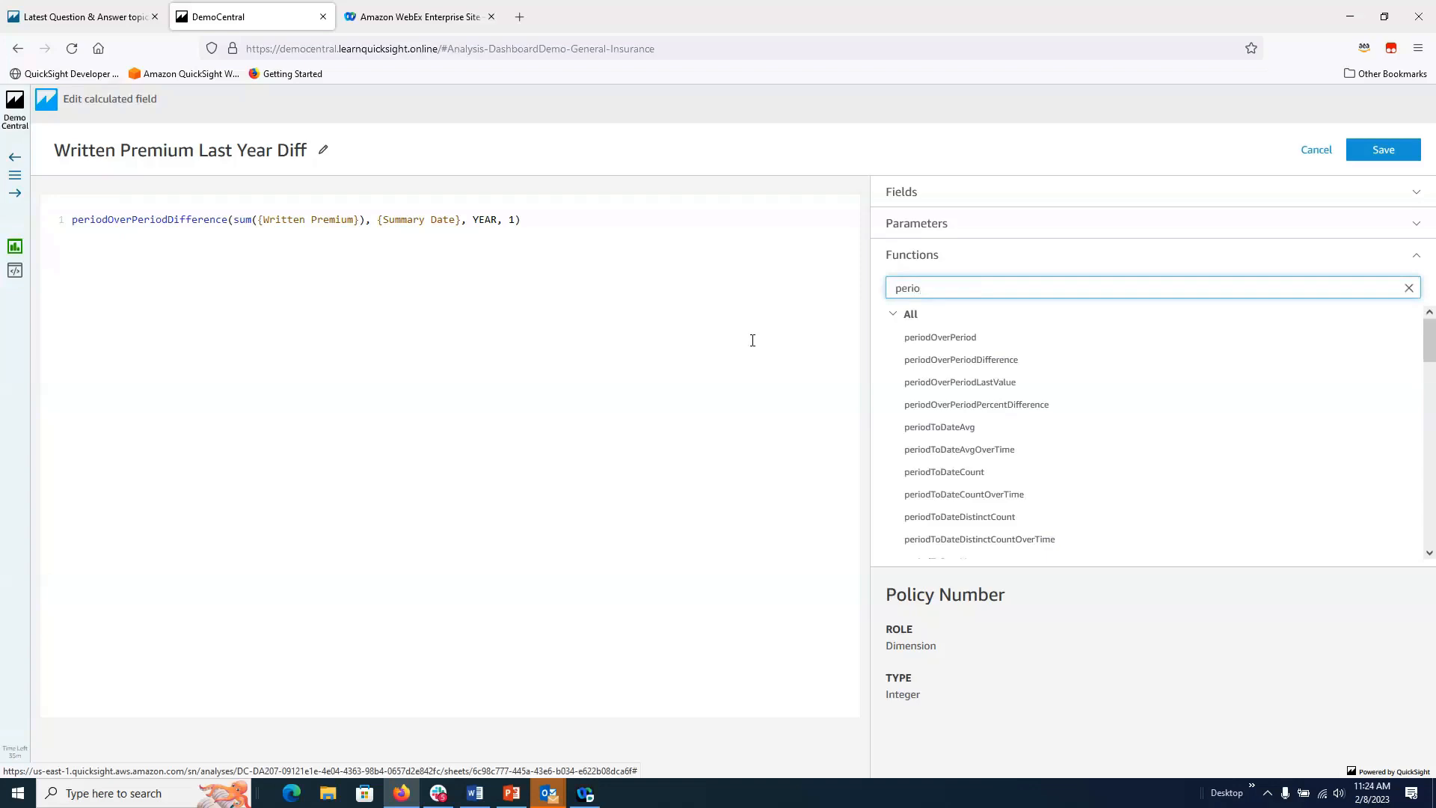
click(1000, 361)
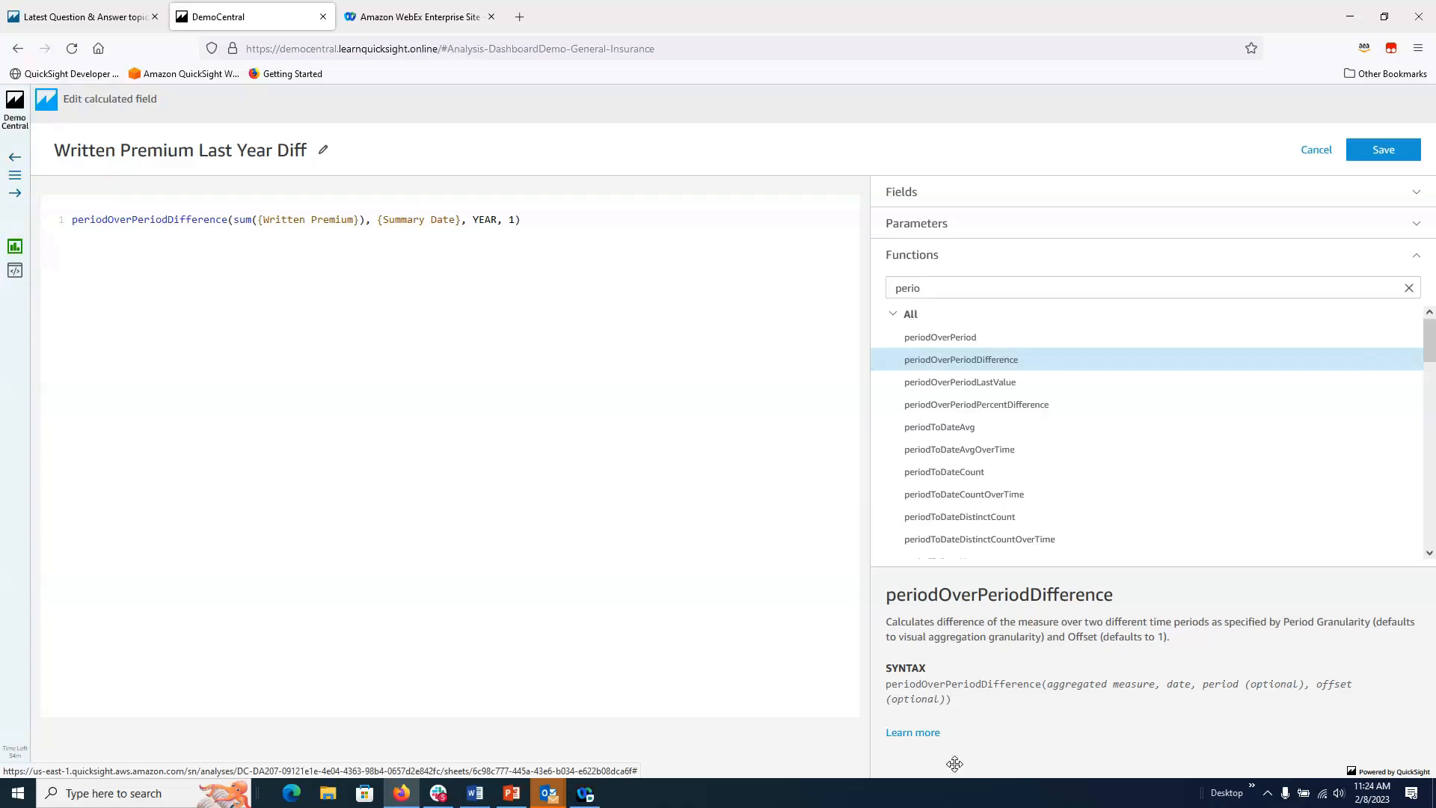
Step: Open the periodOverPeriodDifference documentation page and read through its syntax, arguments and example
click(910, 735)
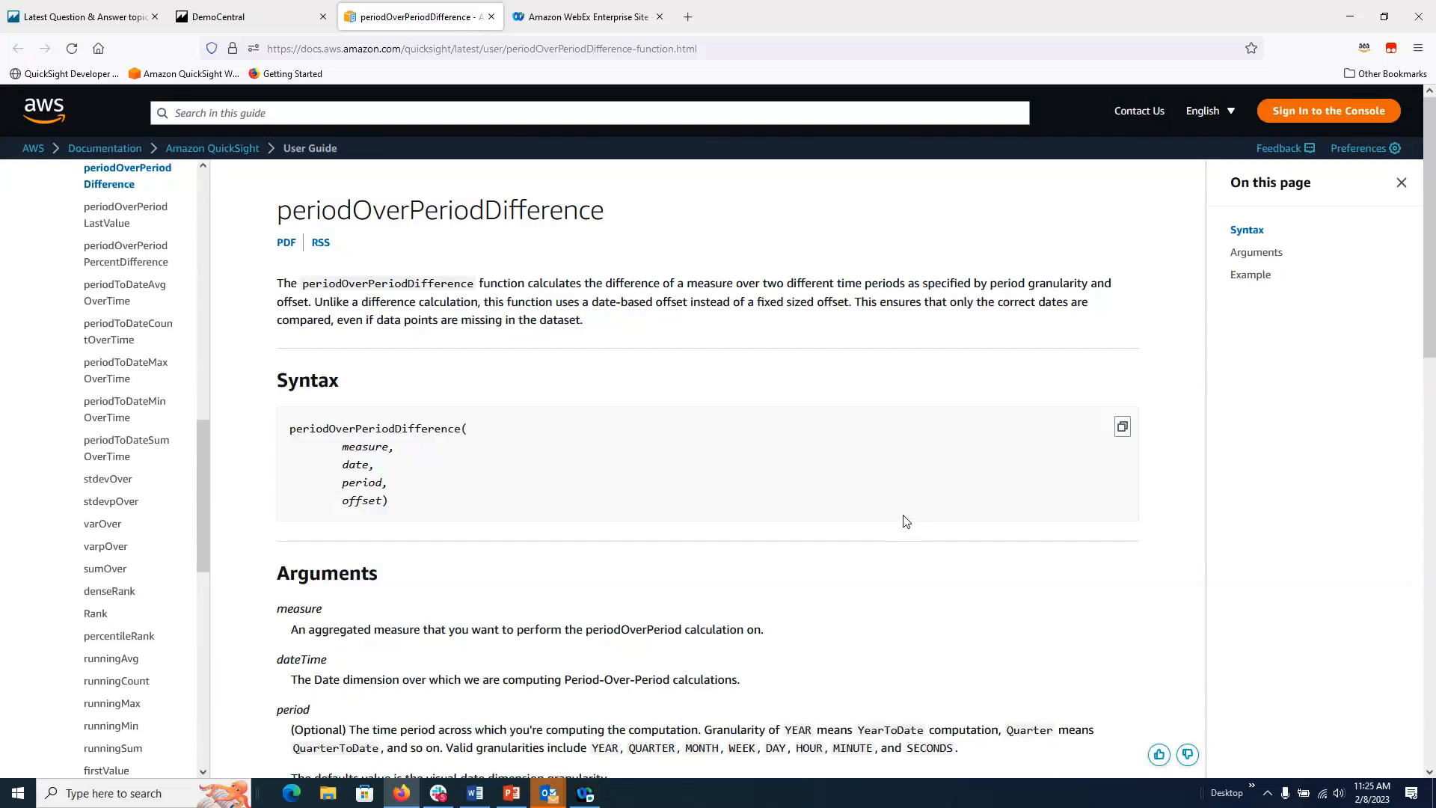
scroll(907, 509, down, 2)
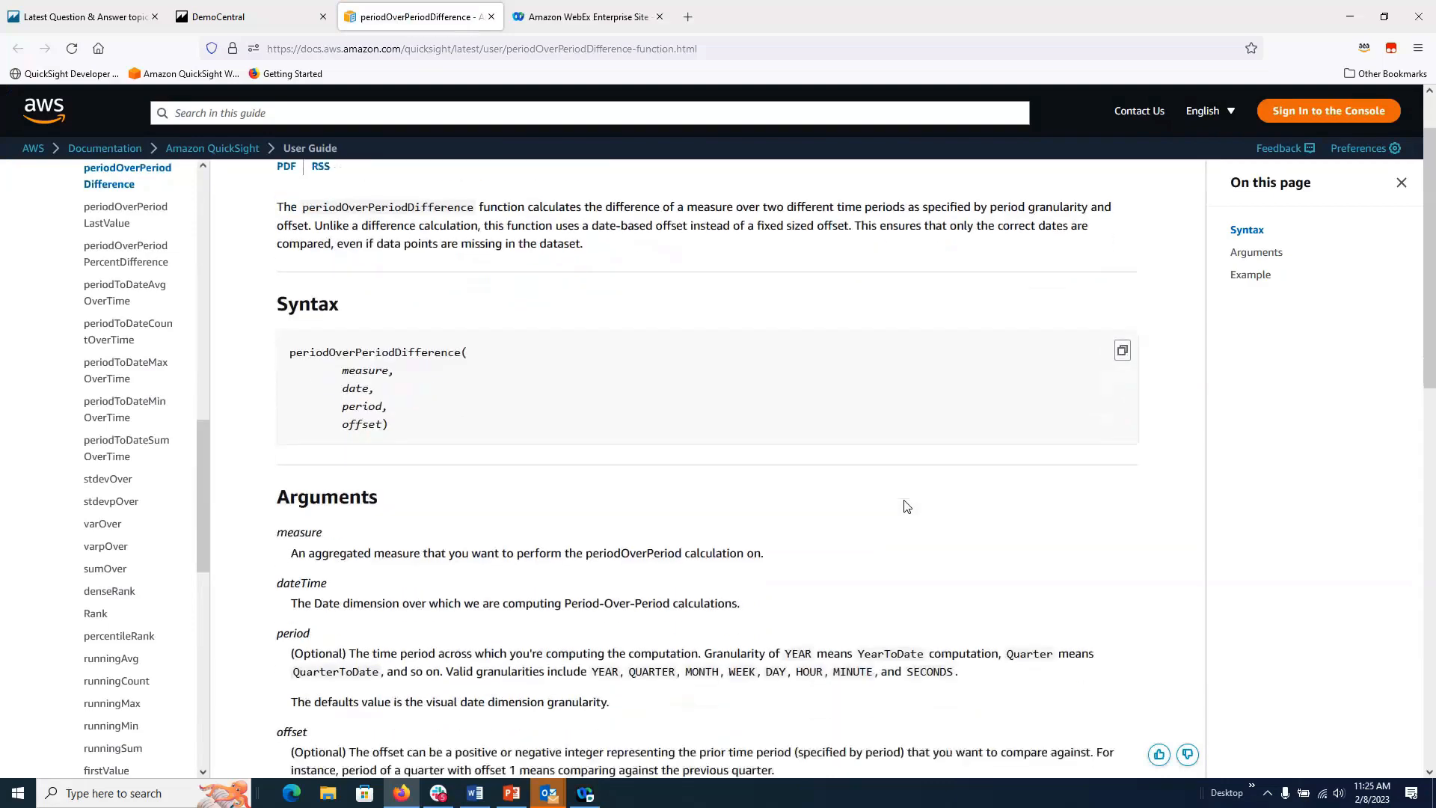
scroll(907, 506, down, 3)
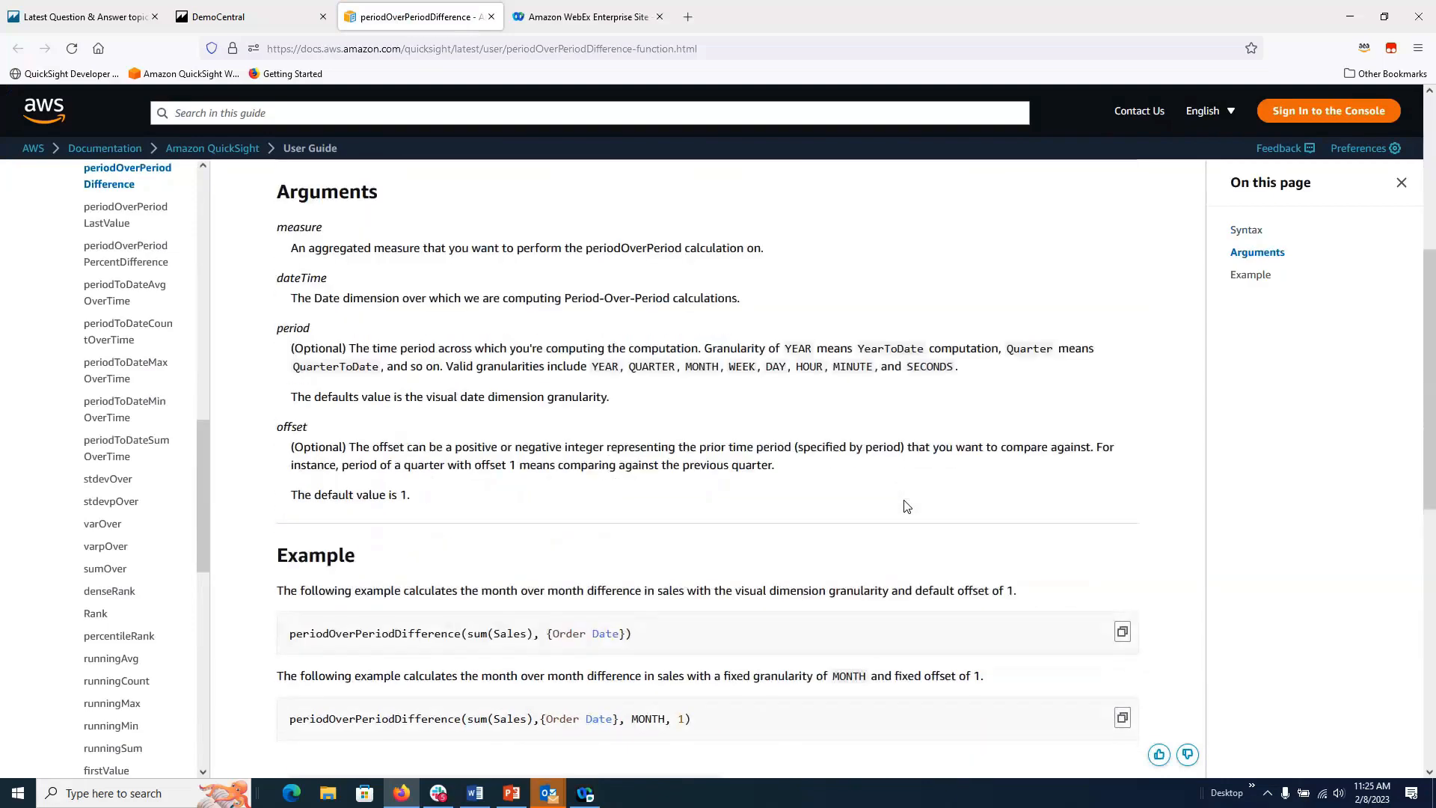
scroll(905, 507, down, 2)
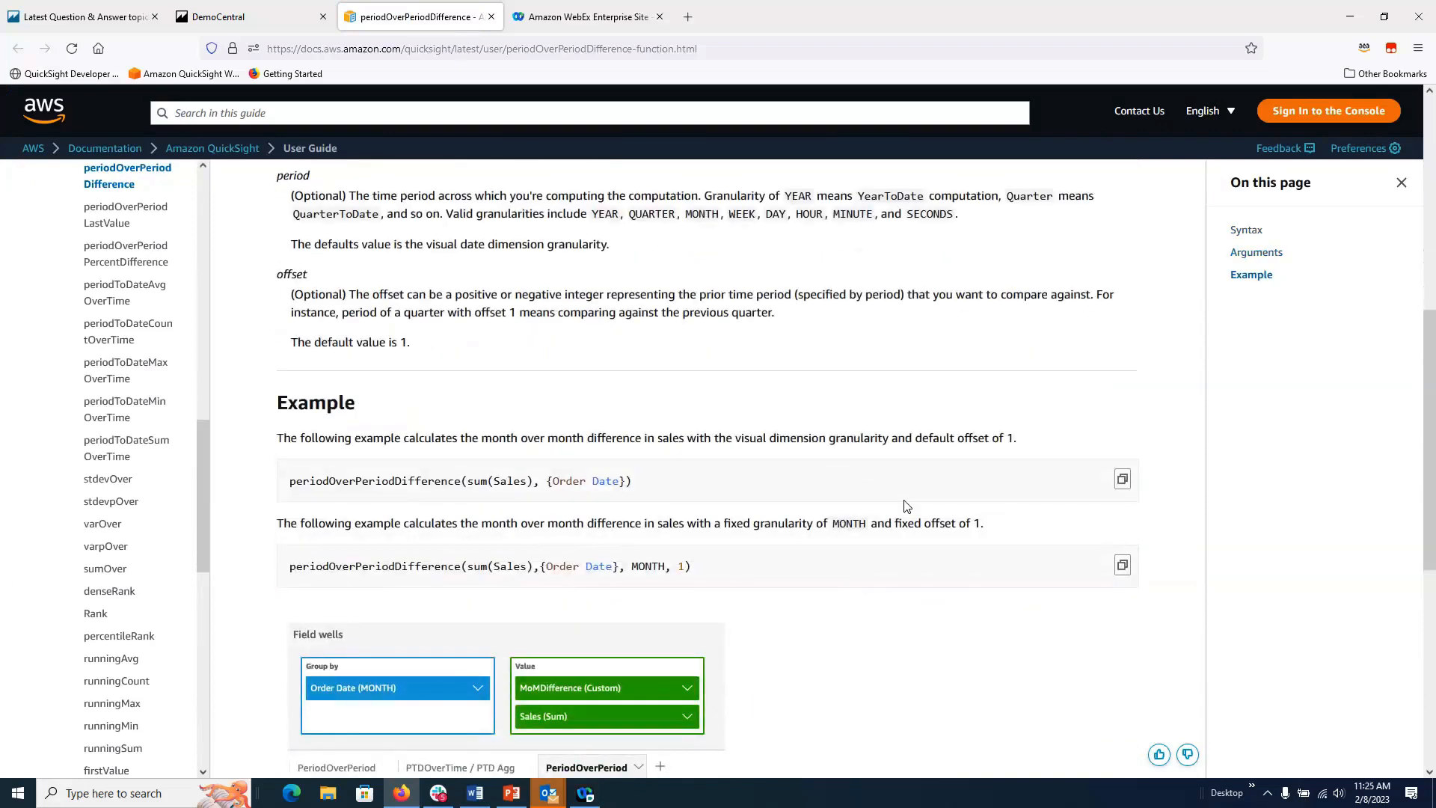
scroll(907, 507, down, 2)
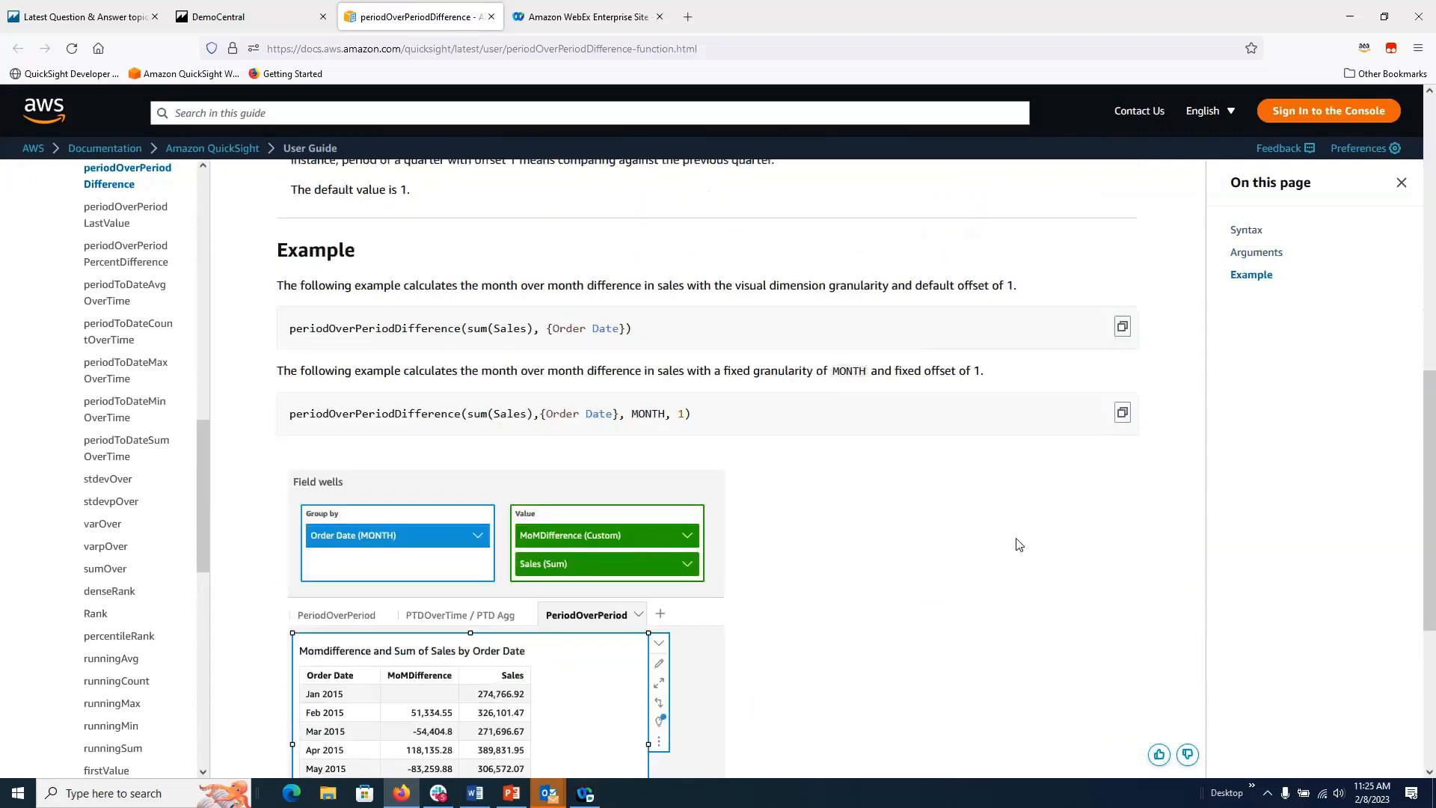
scroll(1018, 545, down, 1)
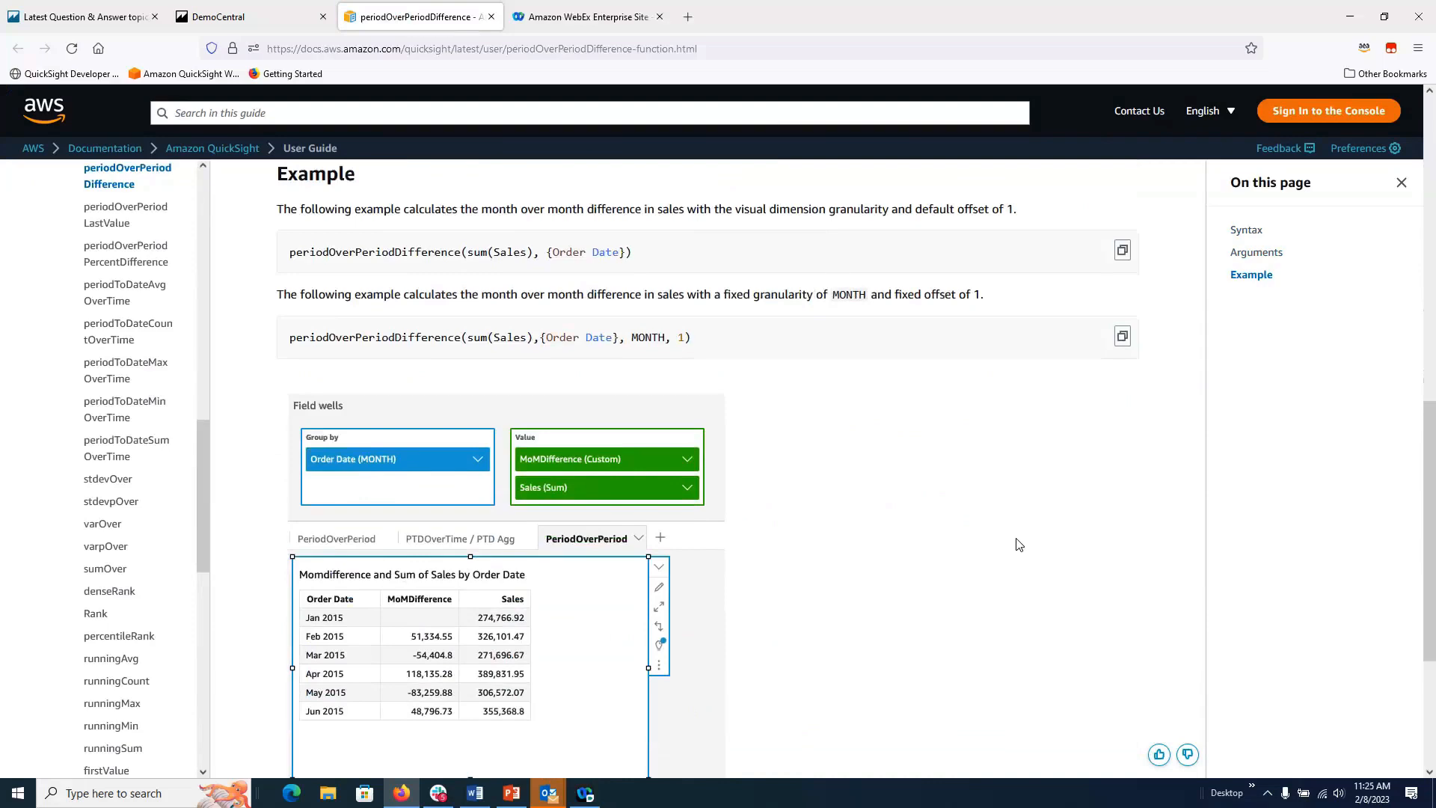
scroll(1018, 545, down, 2)
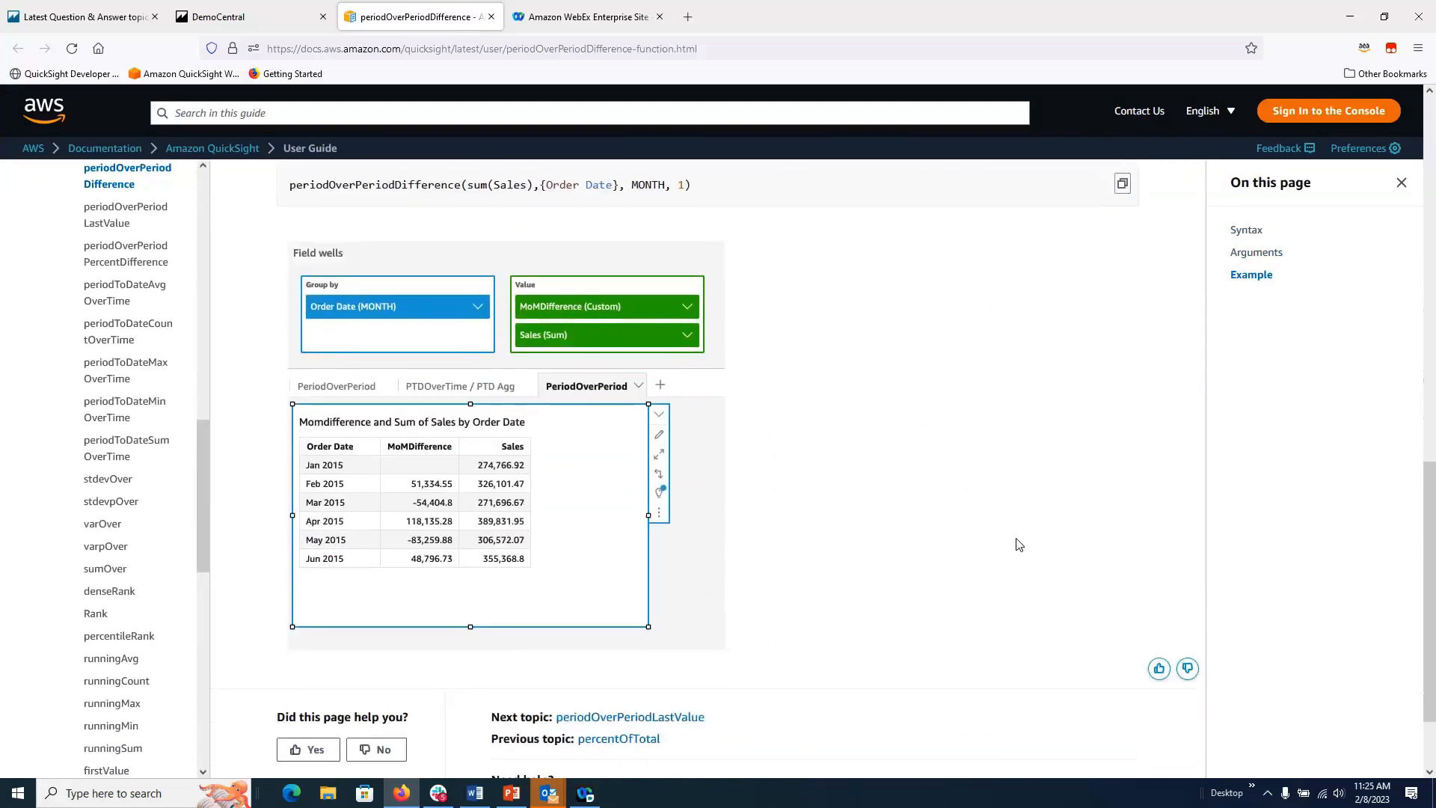
scroll(1018, 545, up, 4)
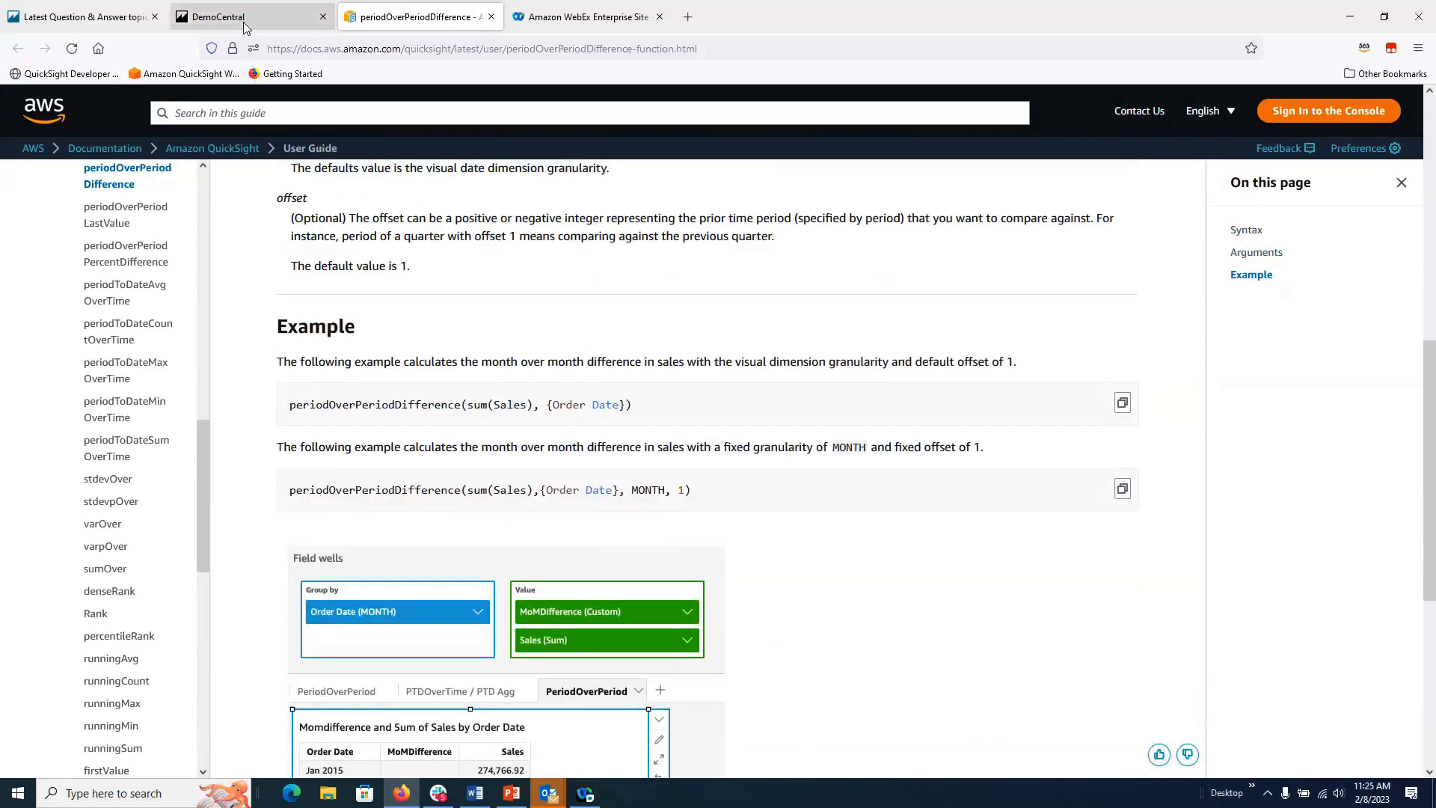
Step: Return to the calculated field, leave it without saving, and add Written Premium Last Year Diff as a value of the table
click(247, 28)
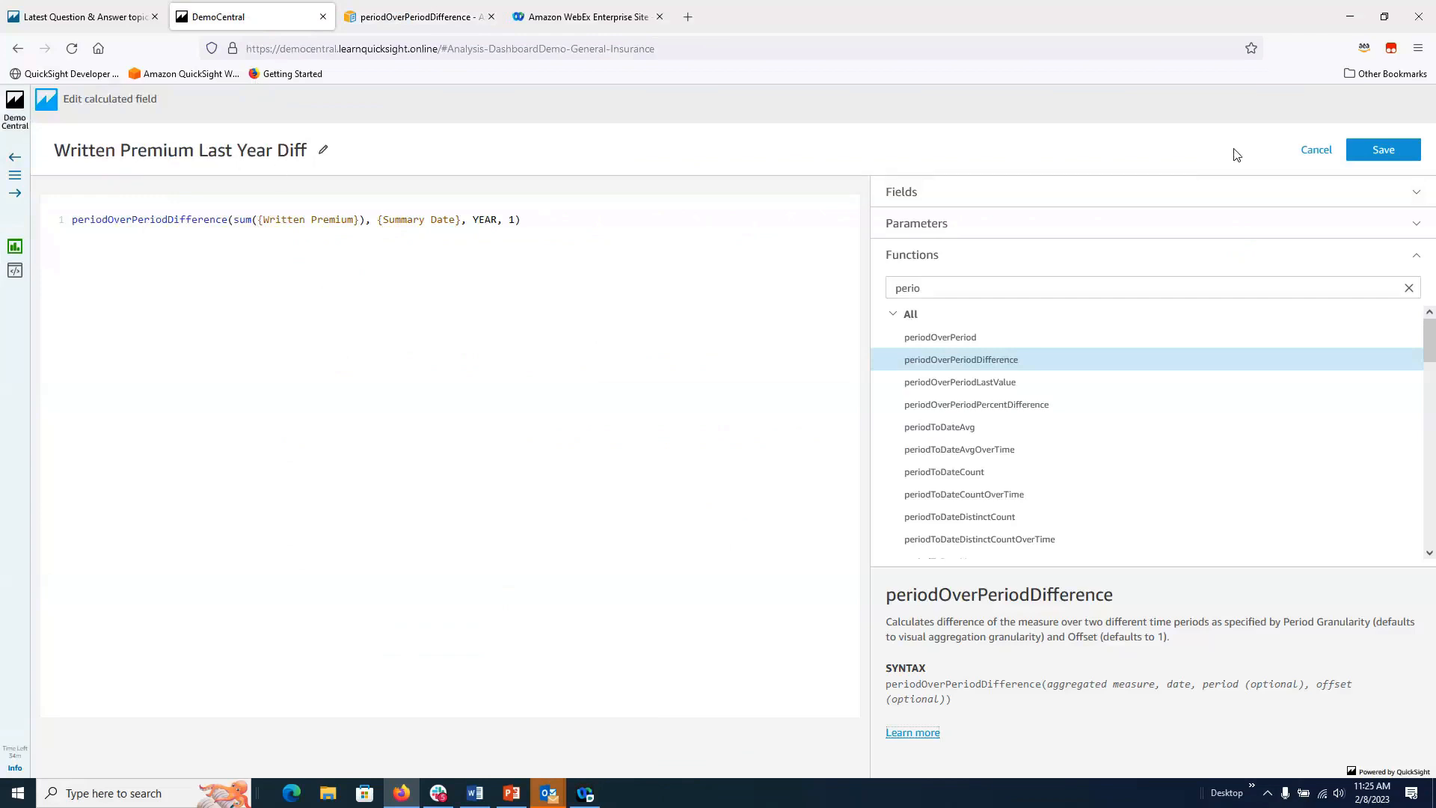
click(1316, 152)
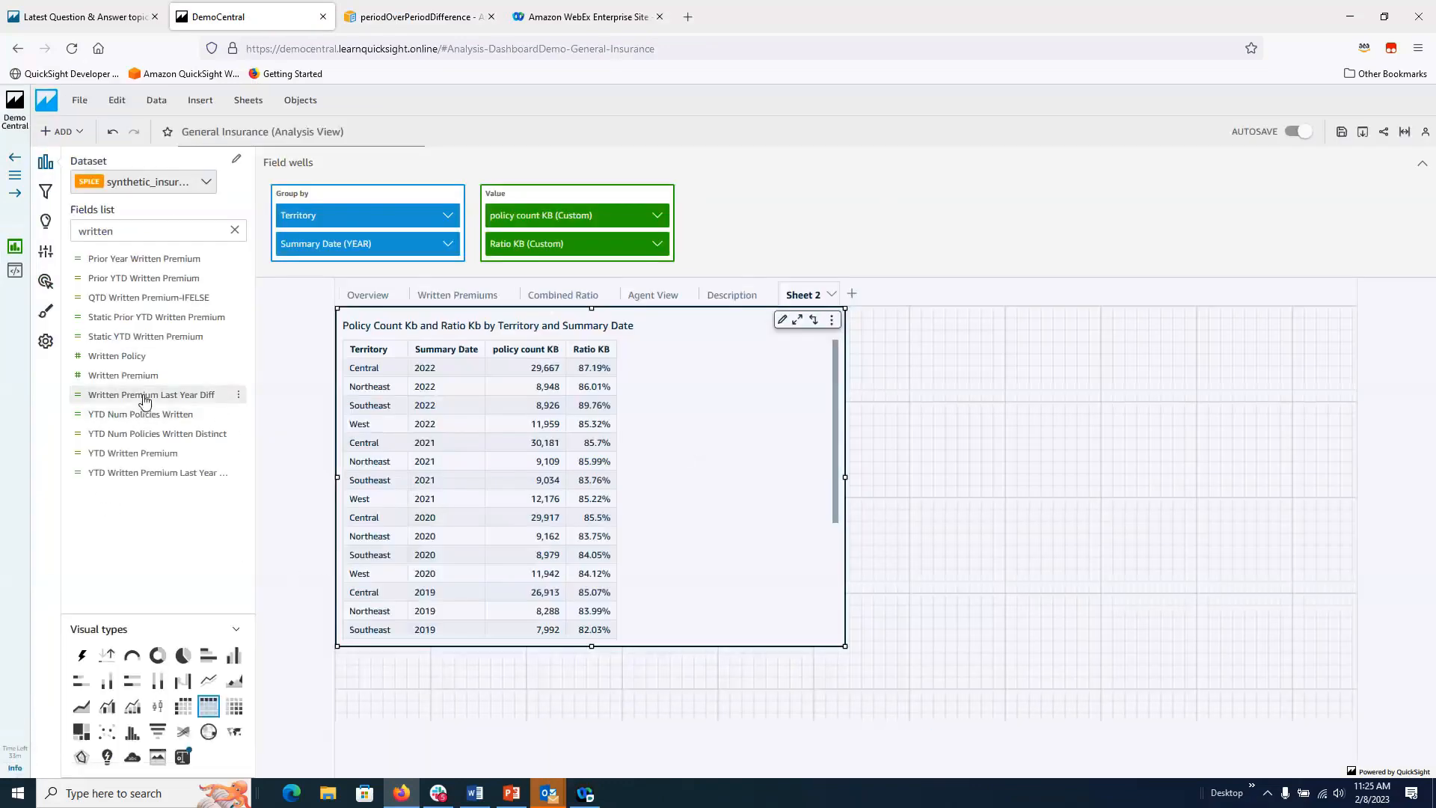
click(145, 396)
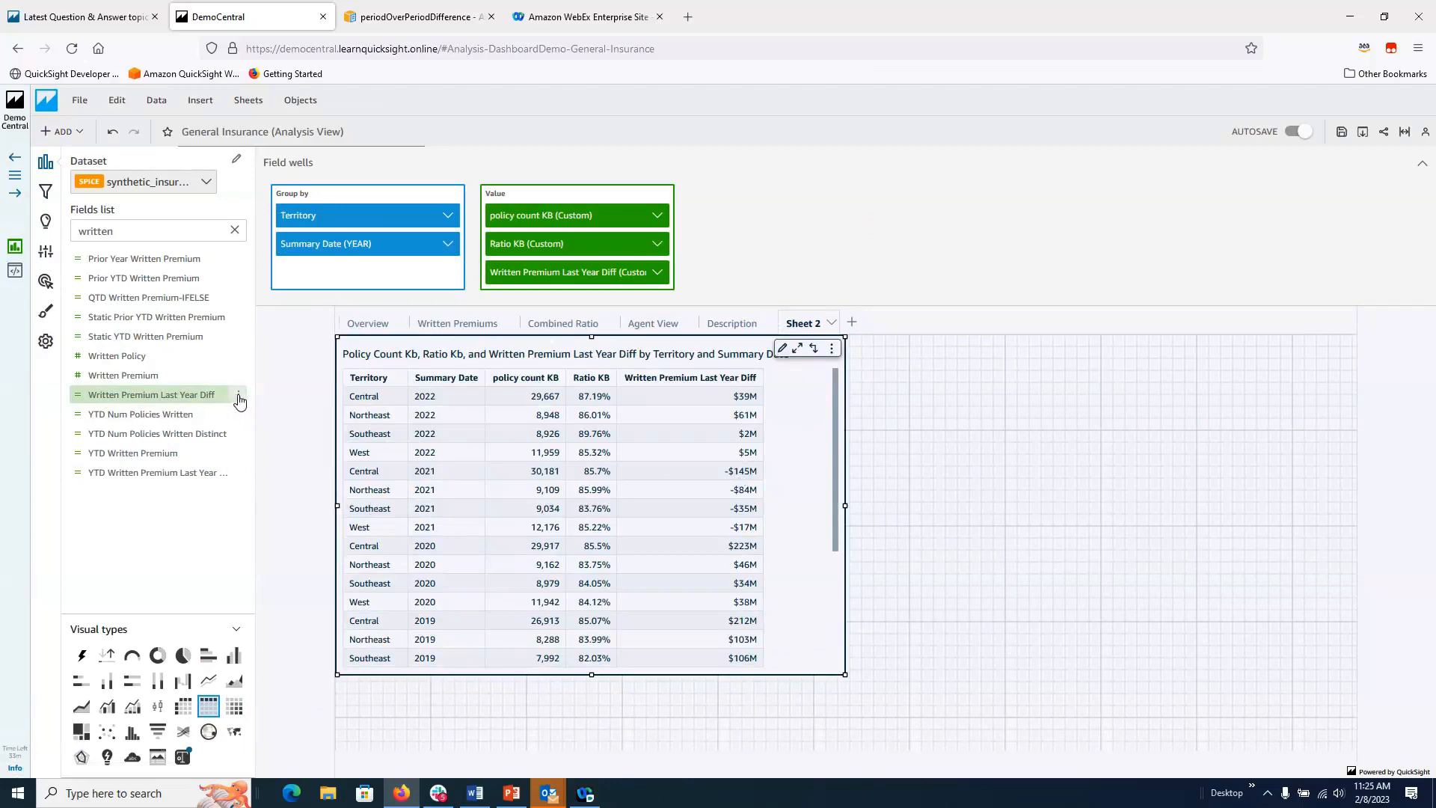
Step: Open the Written Premium Last Year Diff calculated field for editing and rename it Written Premium Last MONTH Diff
click(239, 396)
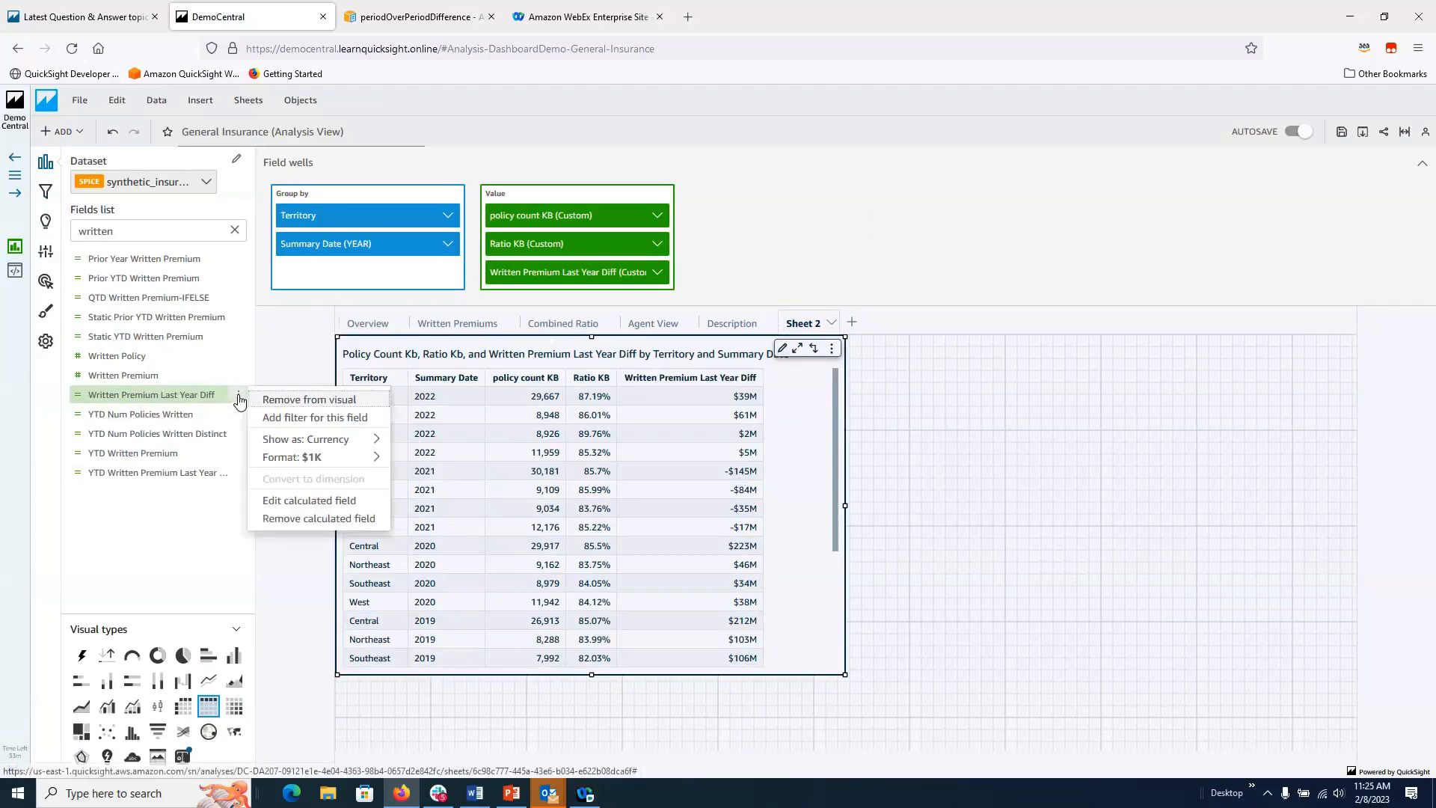
click(314, 500)
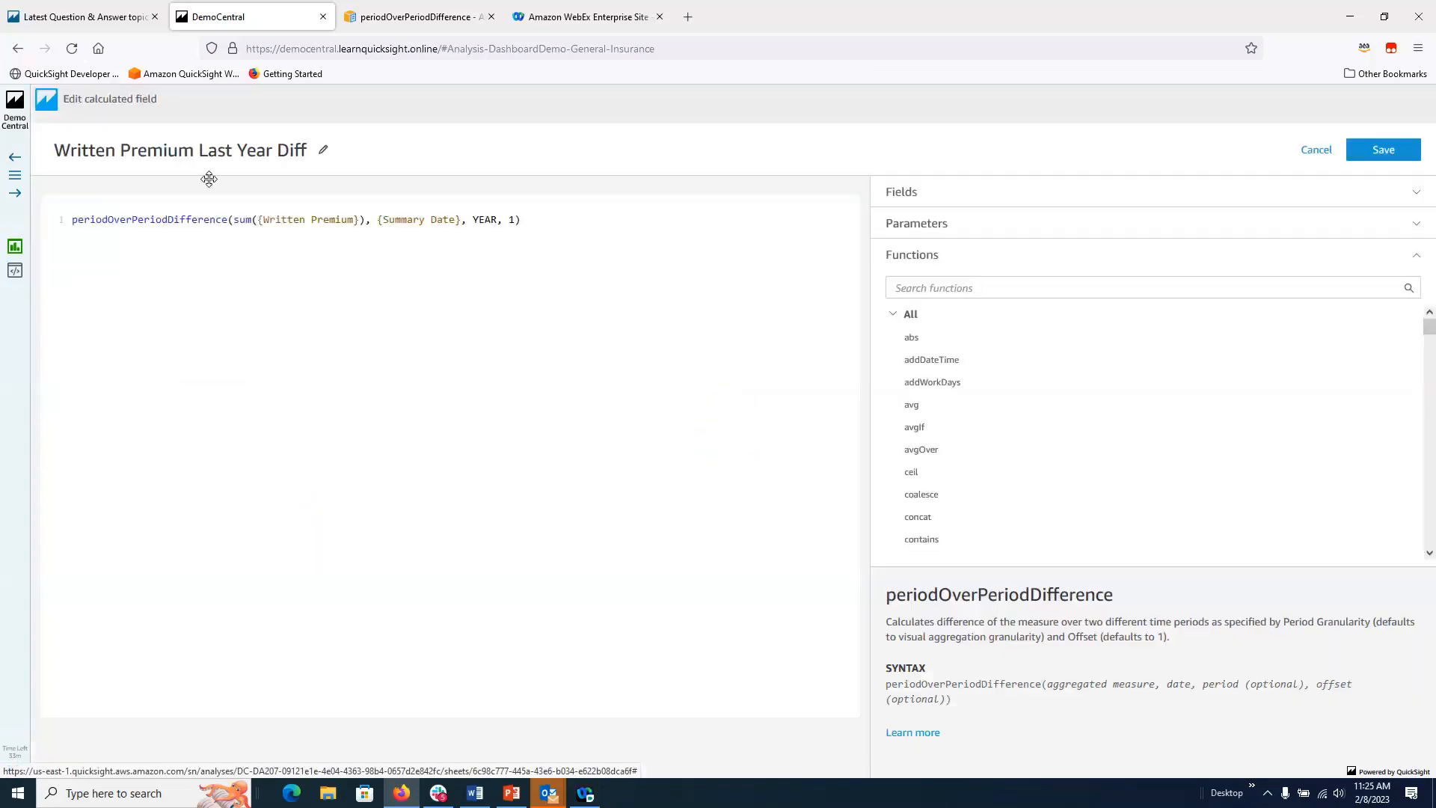
click(267, 152)
drag(266, 152, 238, 152)
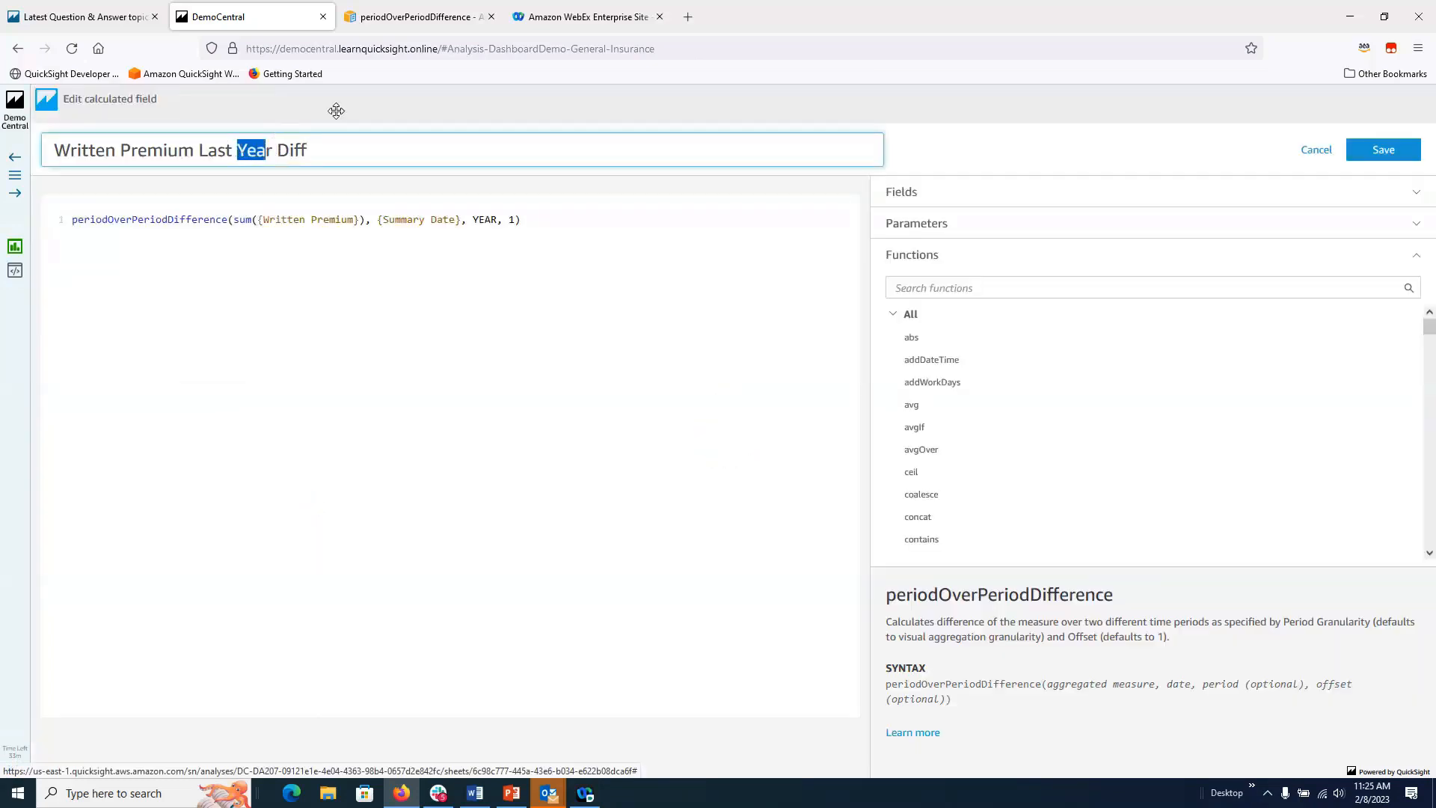
key(Delete)
key(Delete)
text(MONTH)
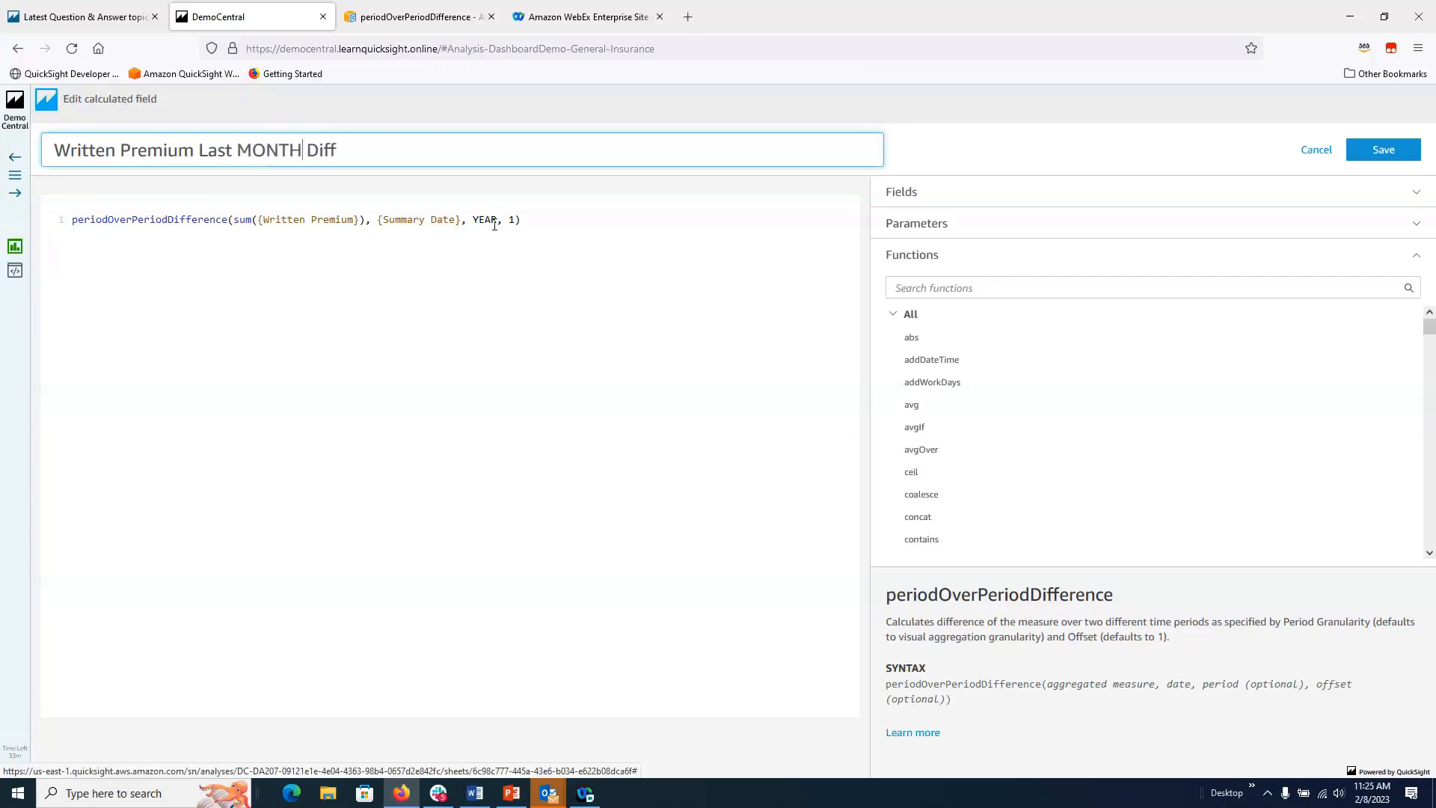
Step: Set the period argument of the periodOverPeriodDifference formula to MONTH and save the calculated field
drag(497, 220, 472, 221)
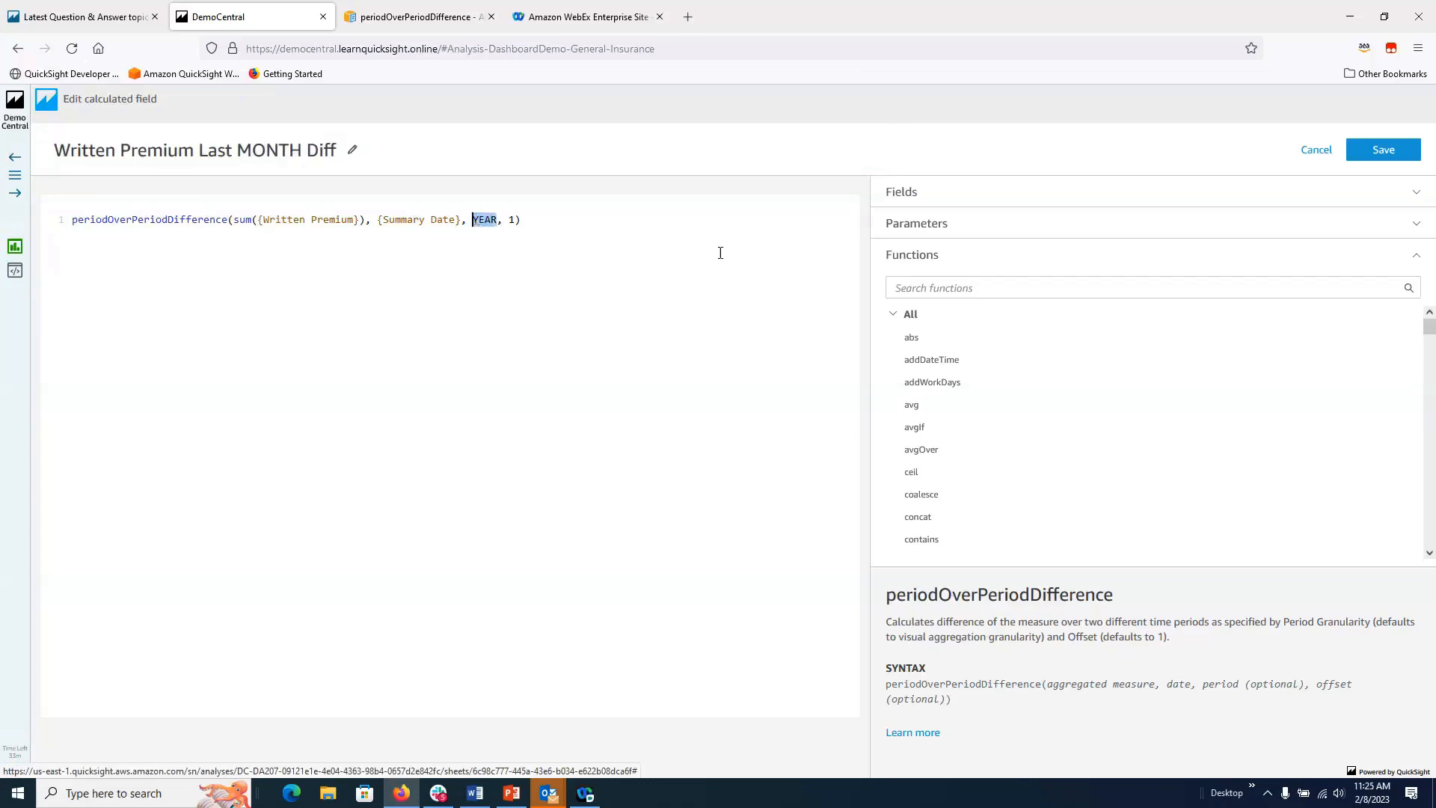
text(MONTH)
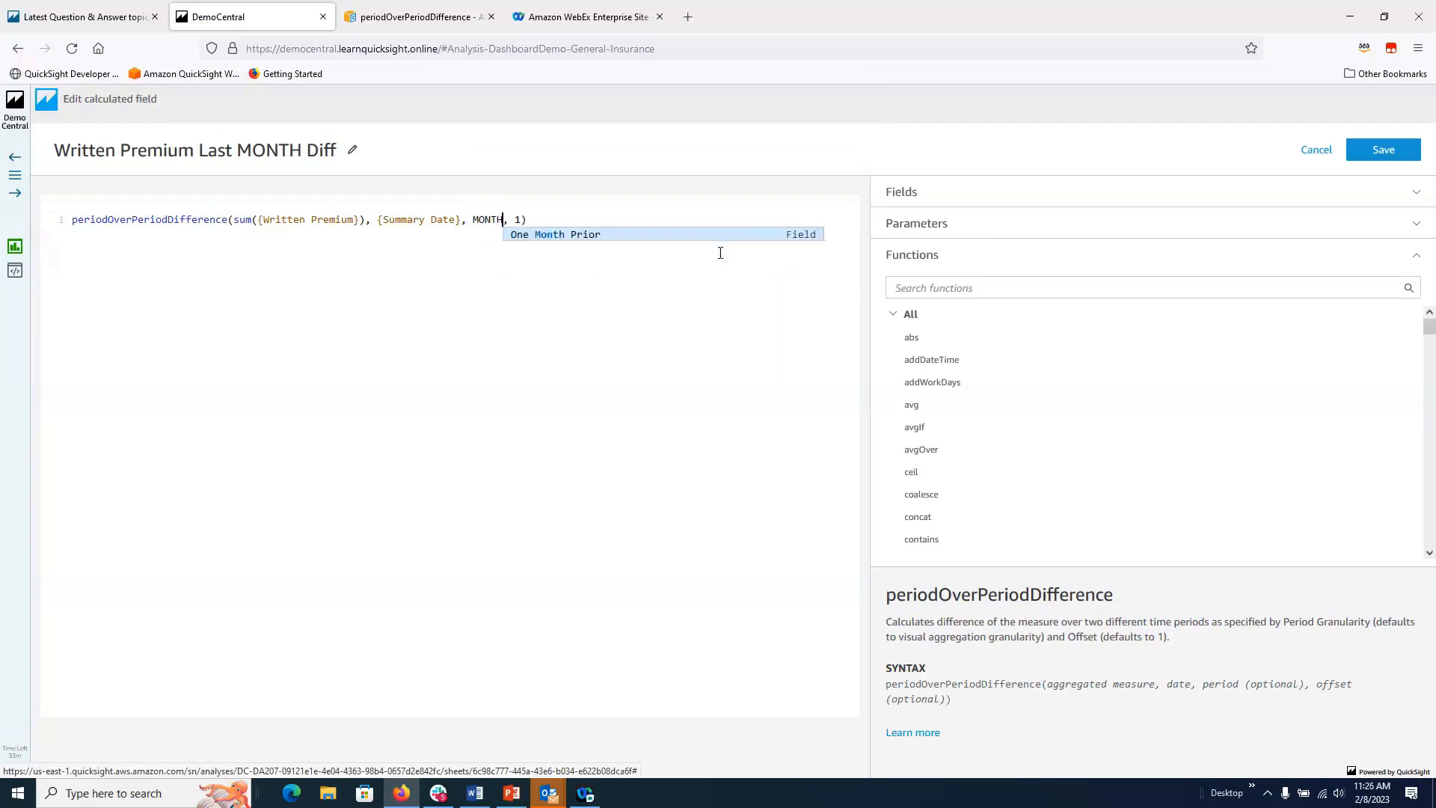
click(612, 420)
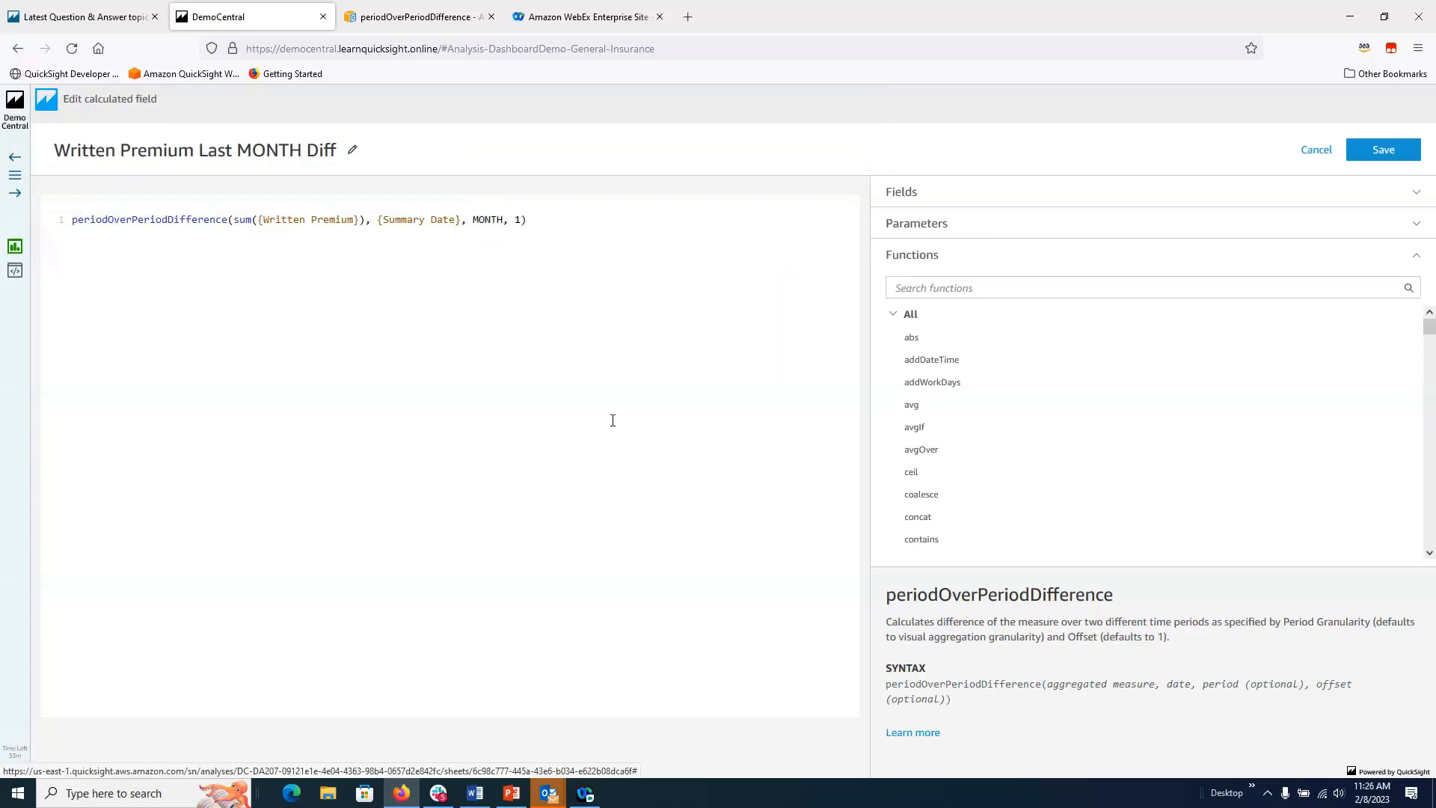
click(1384, 150)
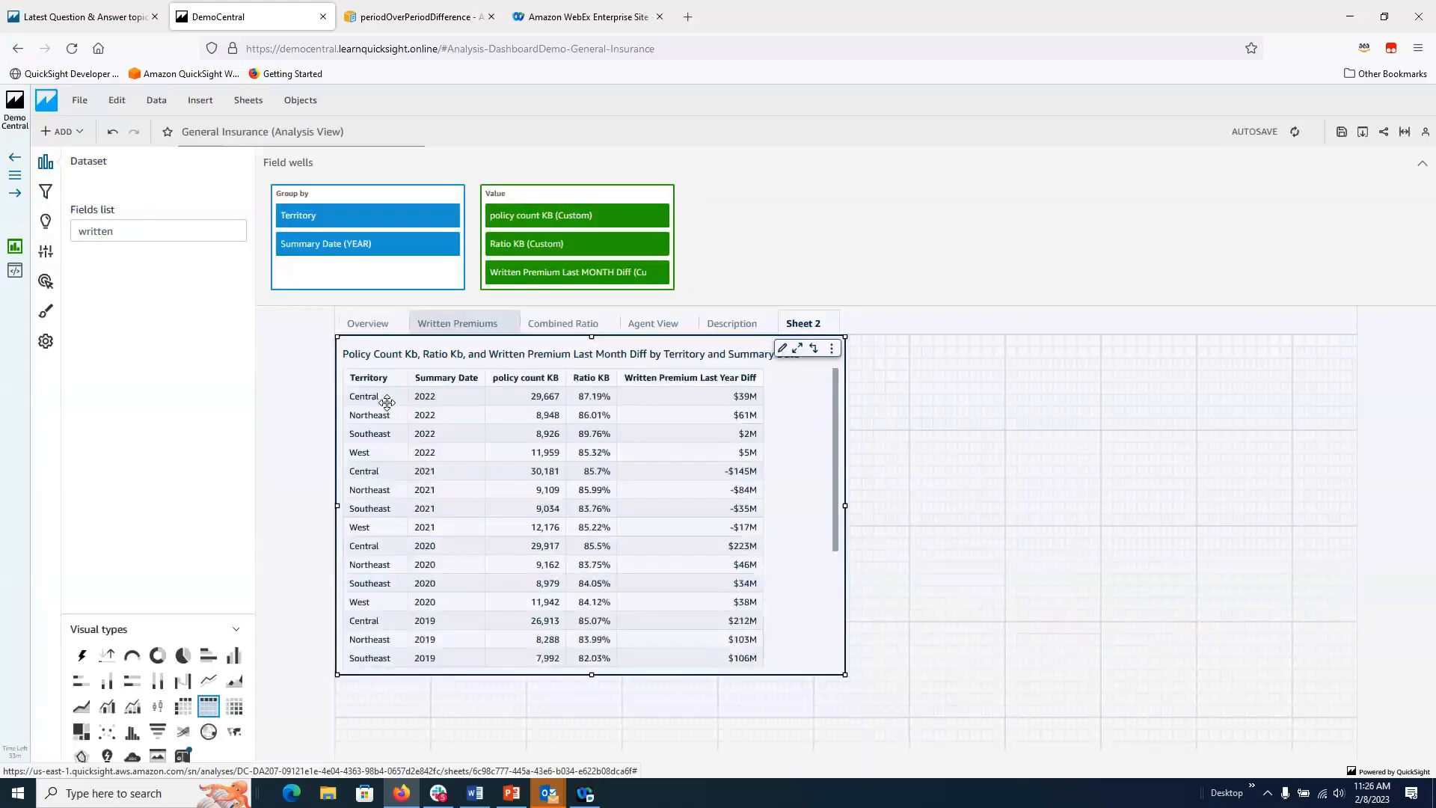
Step: Aggregate the table's Summary Date grouping by Month
click(447, 246)
mouse_move(460, 278)
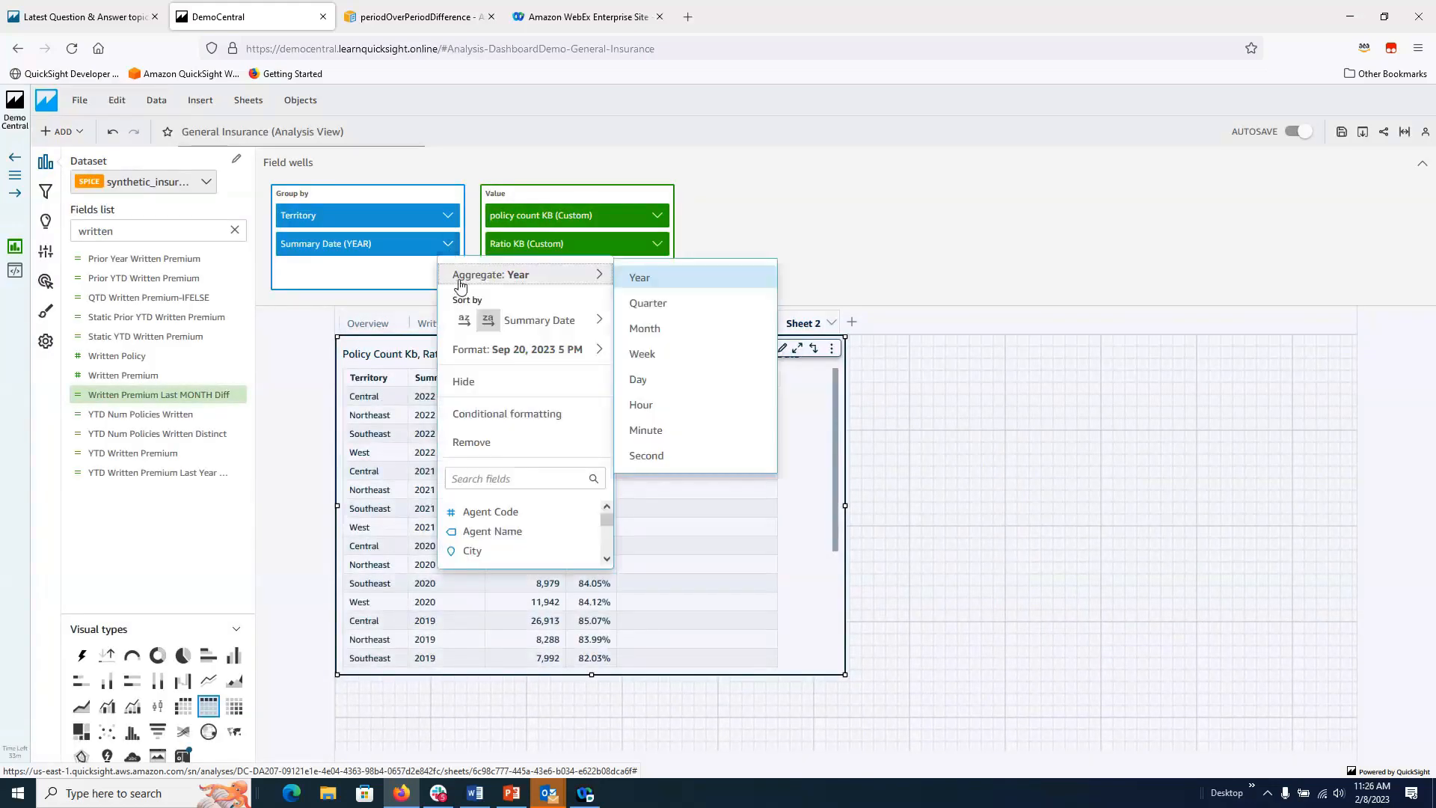
click(693, 329)
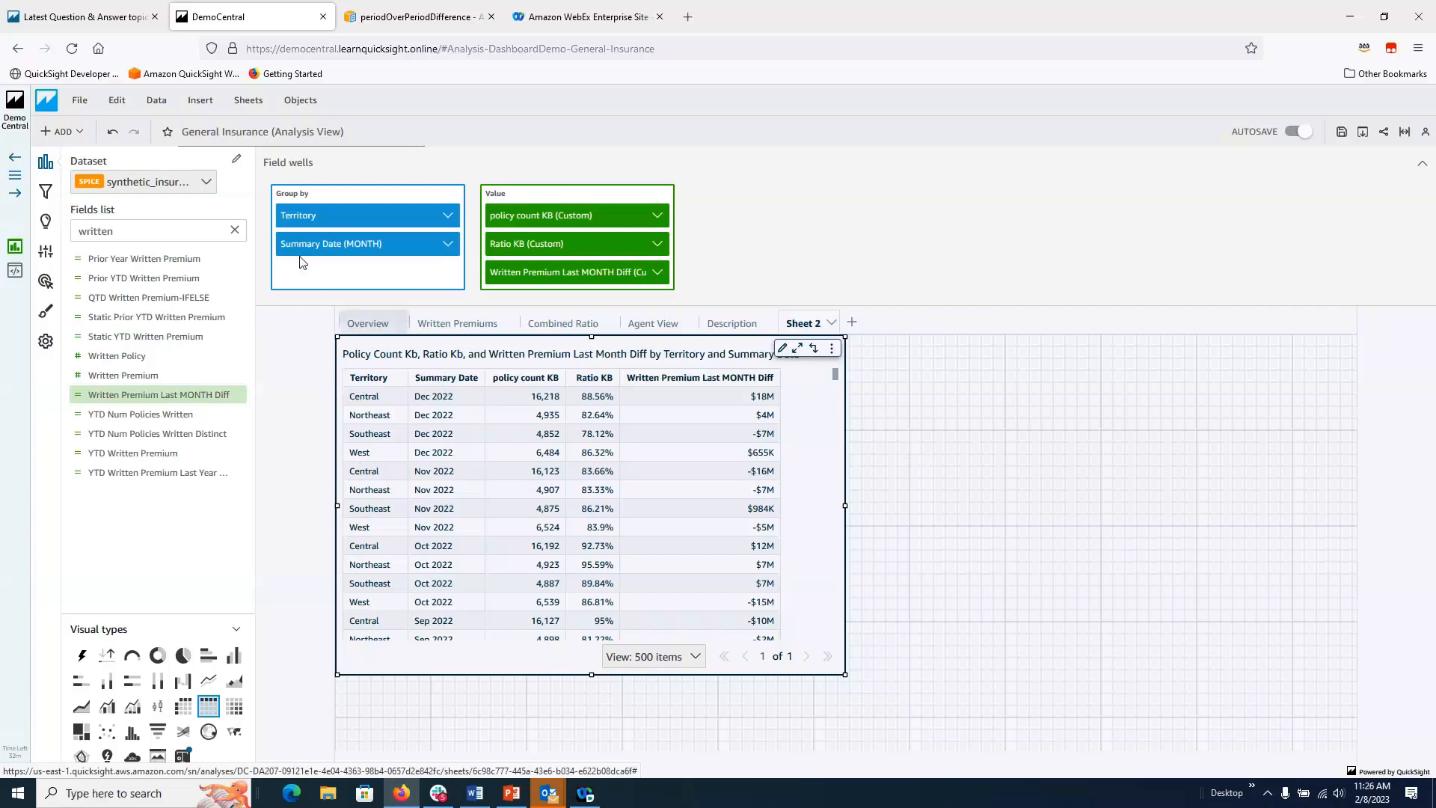
Step: Replace the field search with "insur" and open the formula of the Insured Employee Tier calculated field
click(235, 230)
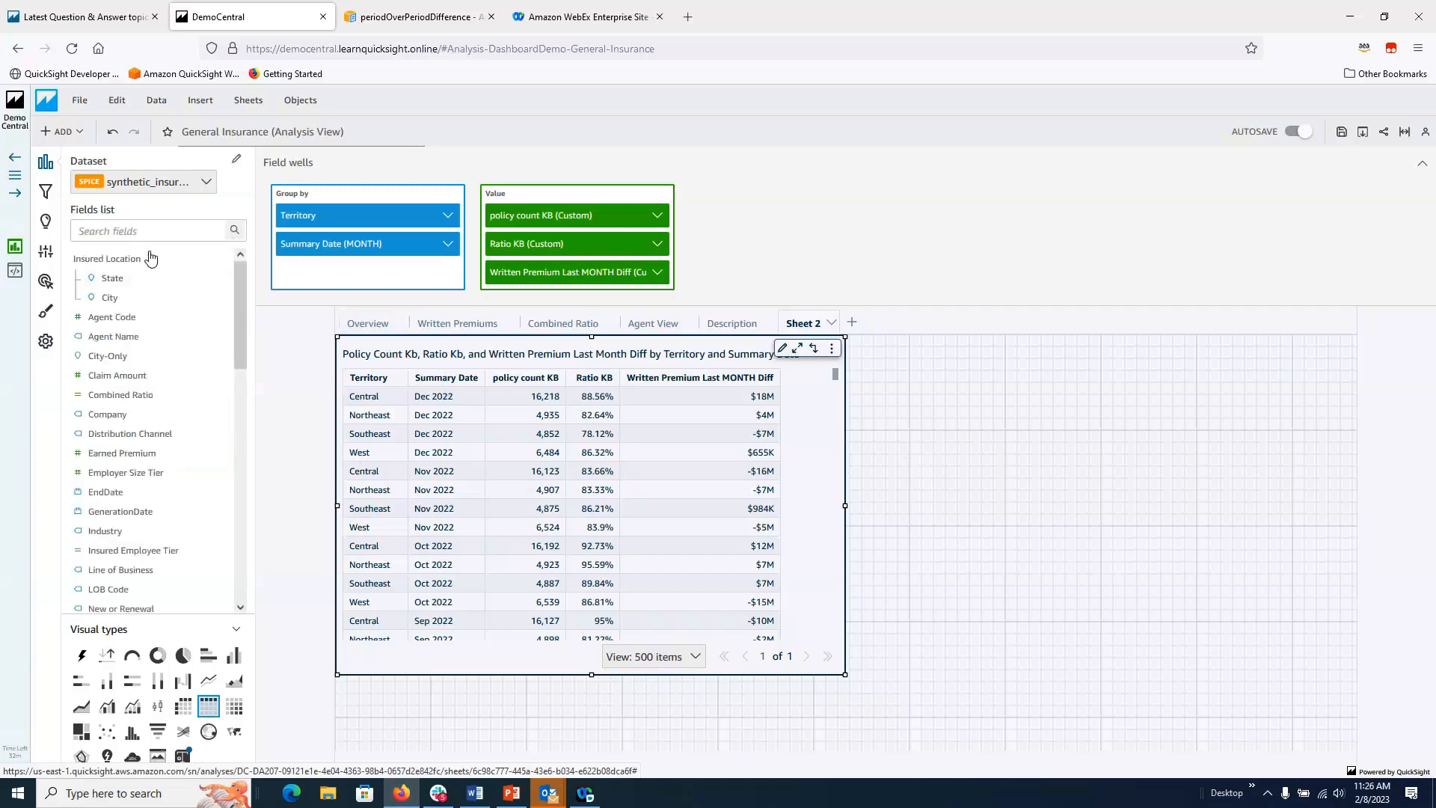
click(148, 233)
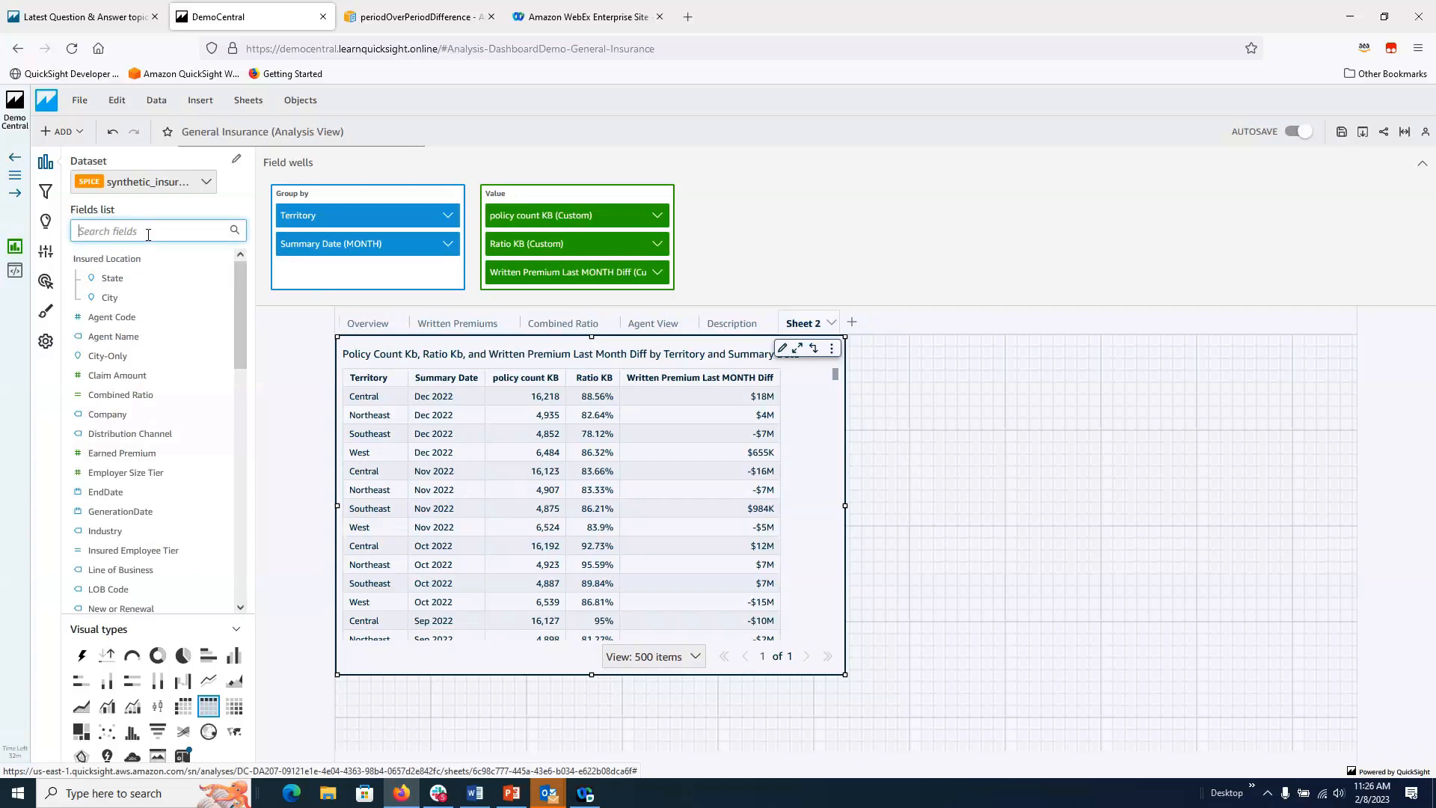
text(insur)
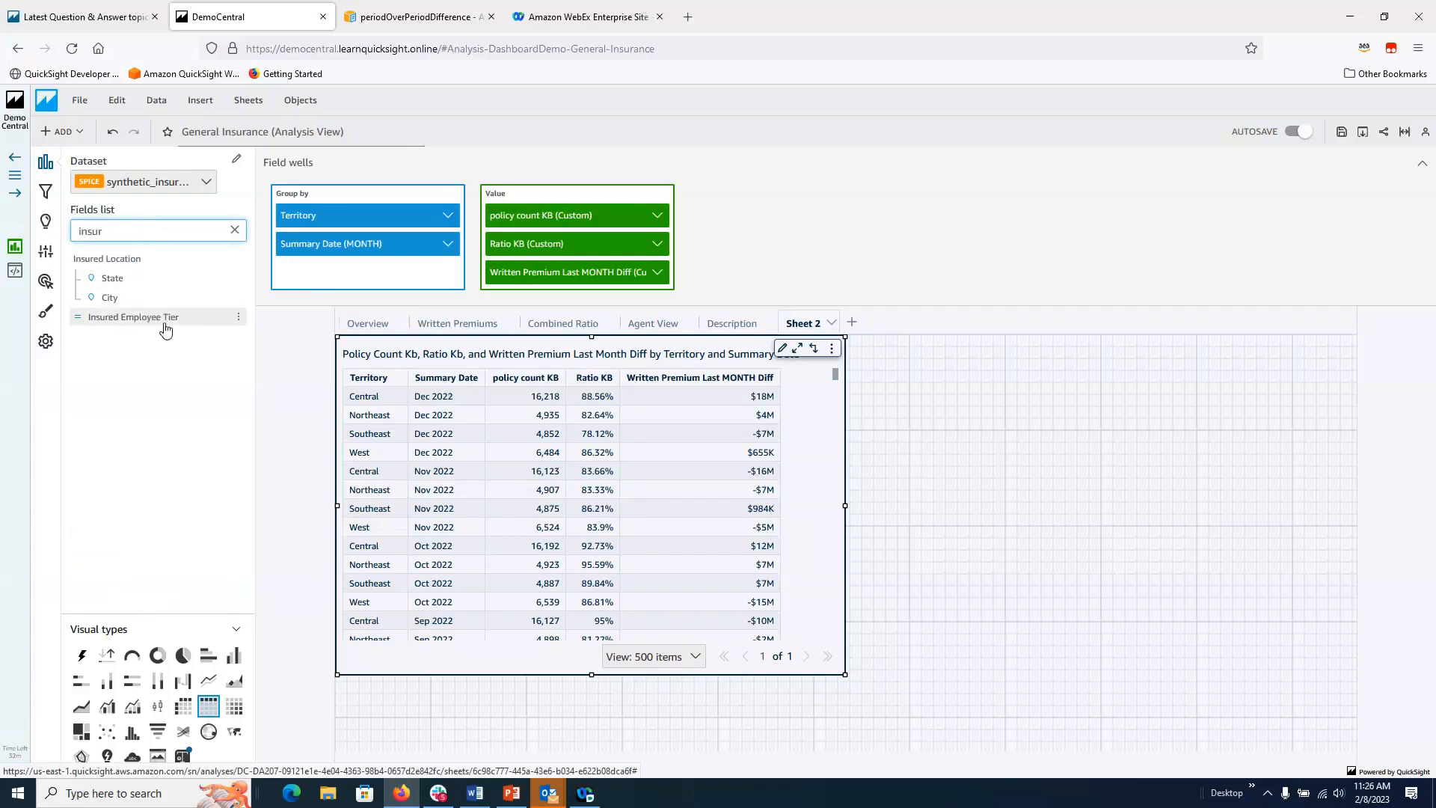
click(239, 323)
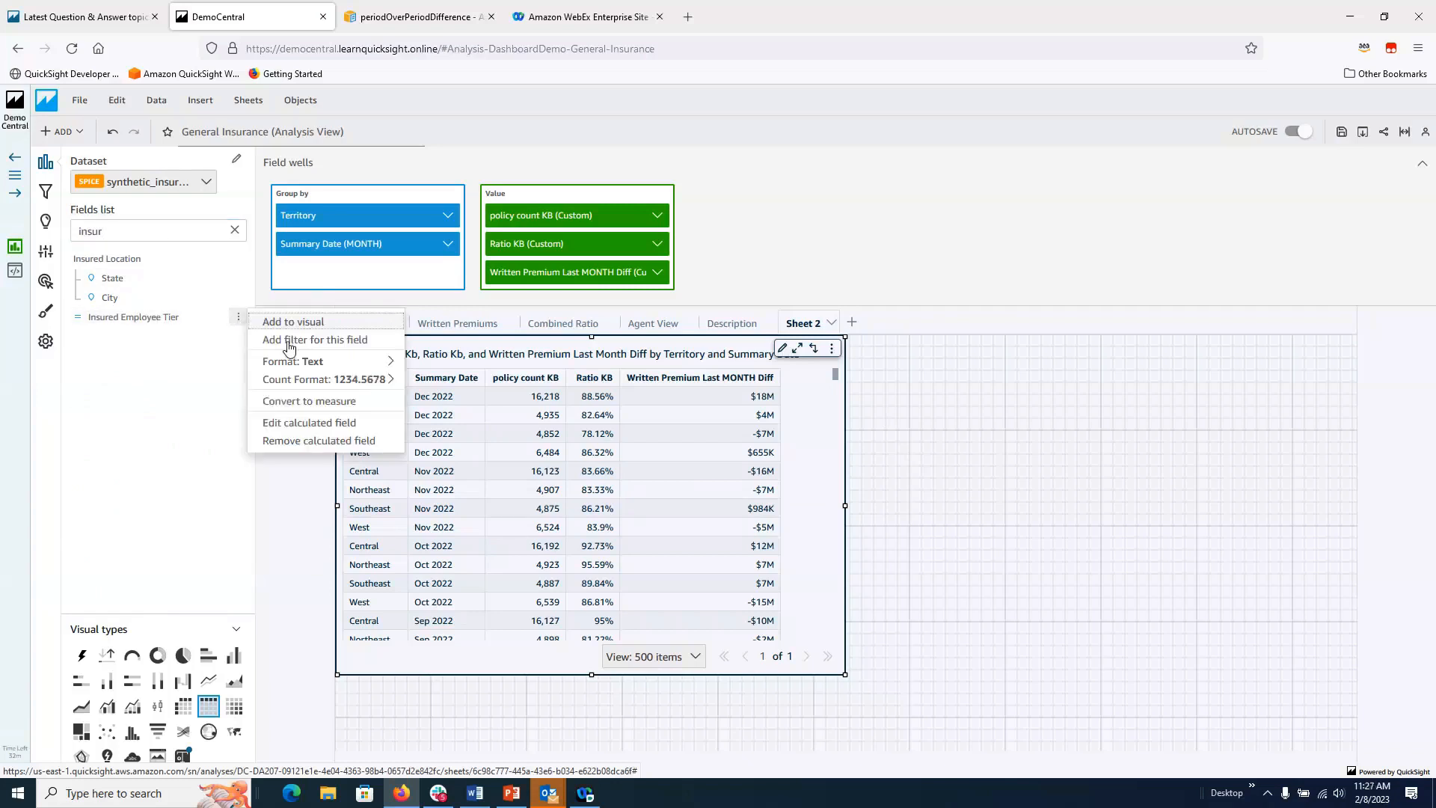
click(341, 423)
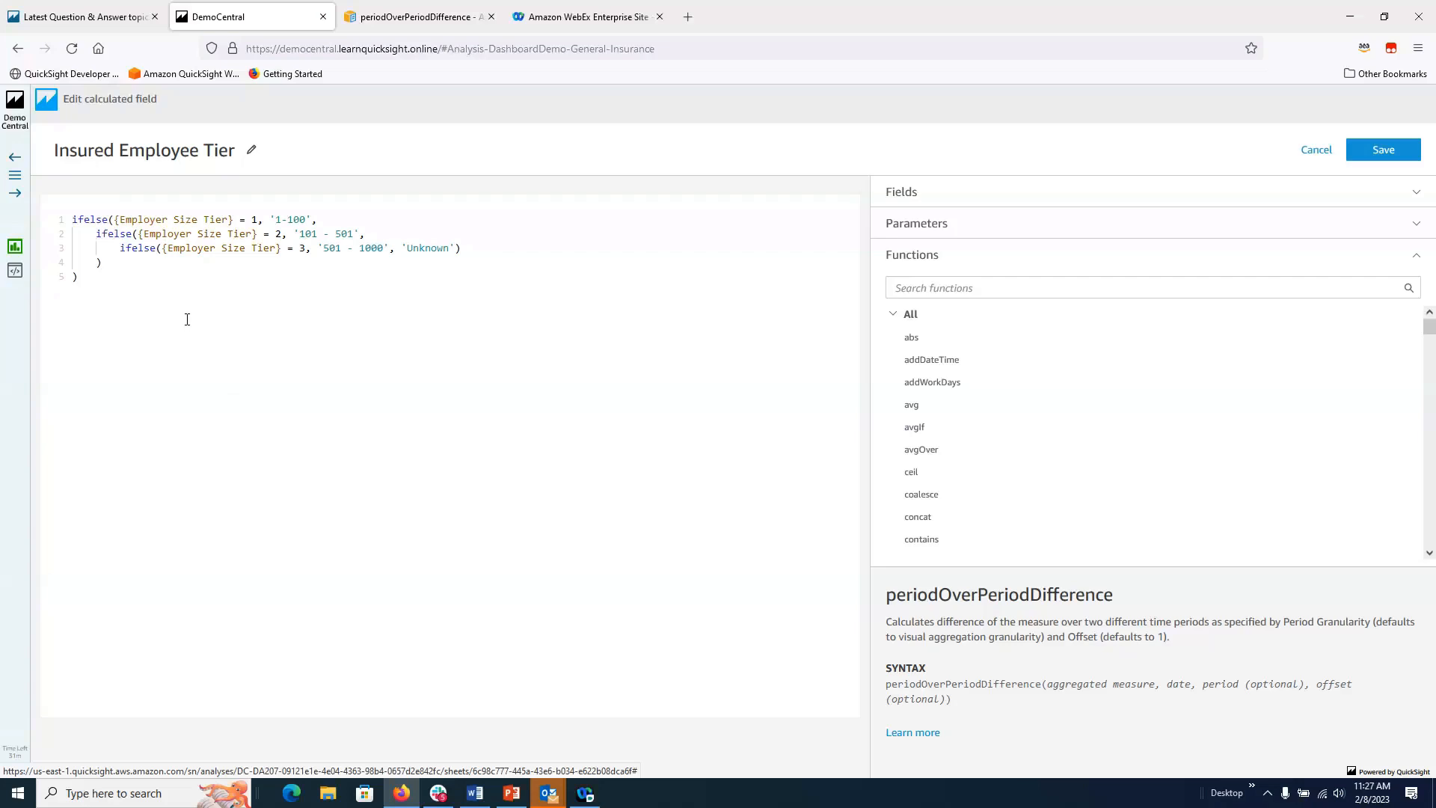
Step: Insert a switch function on a new line above the ifelse formula, with Employer Size Tier as its condition expression
click(74, 220)
key(Return)
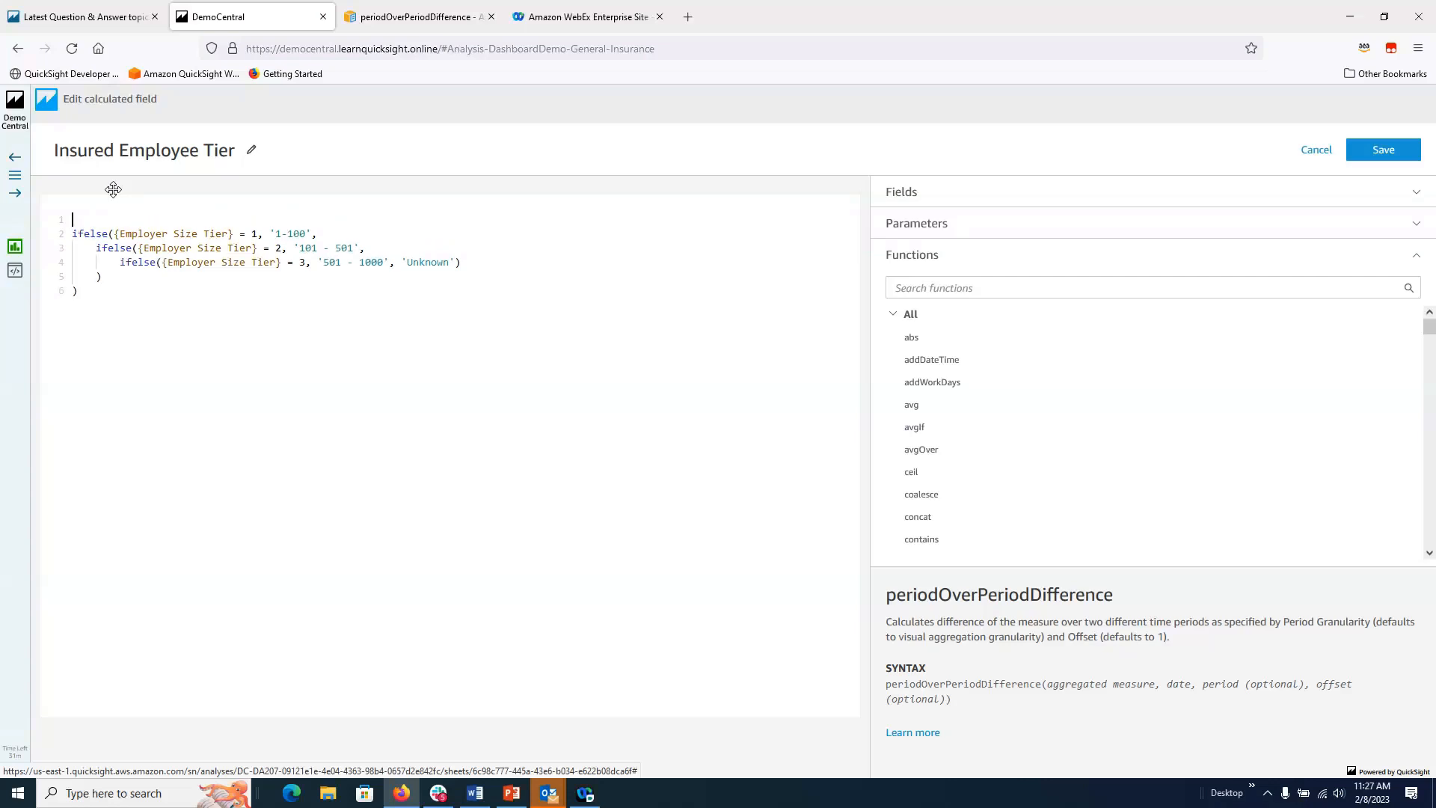
text(sw)
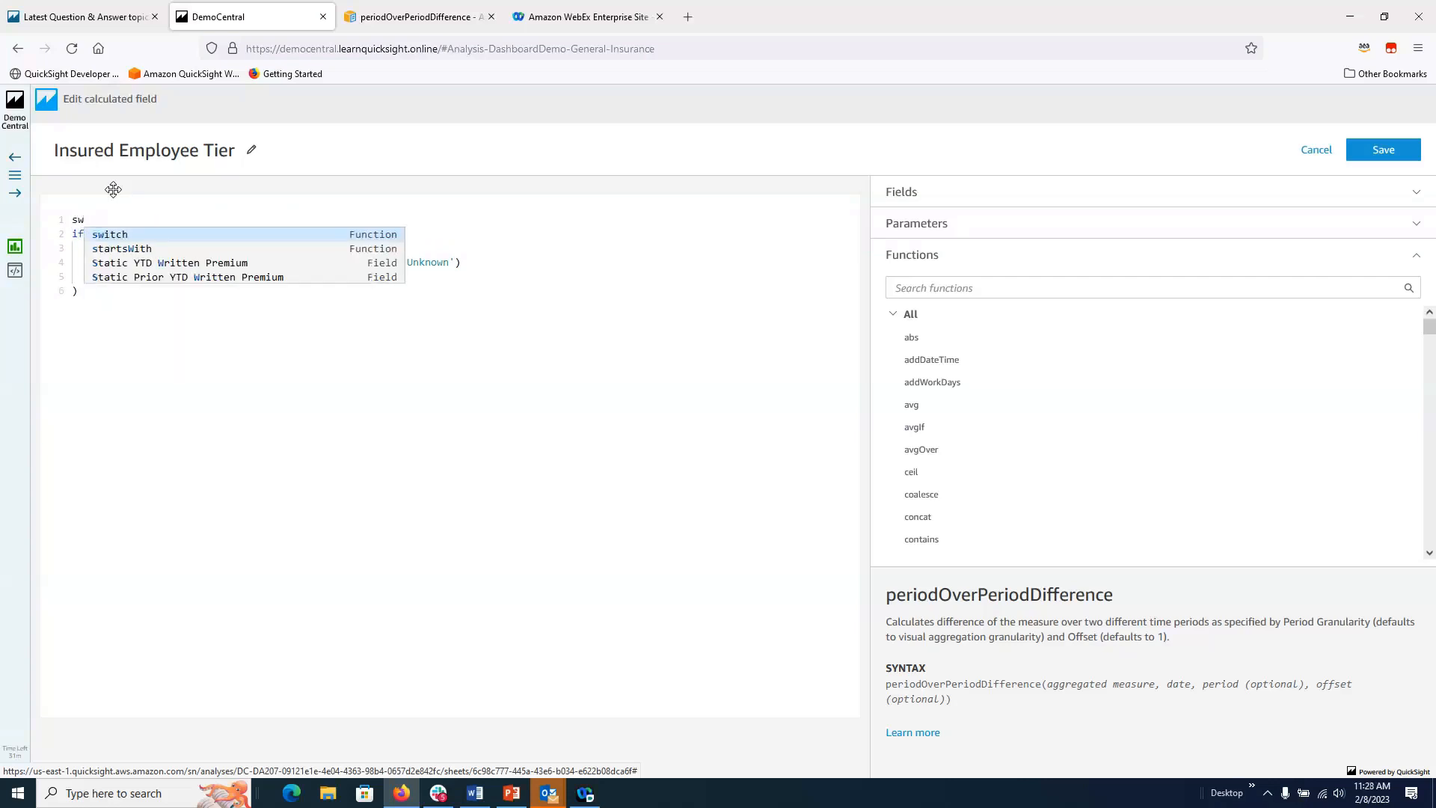
key(Return)
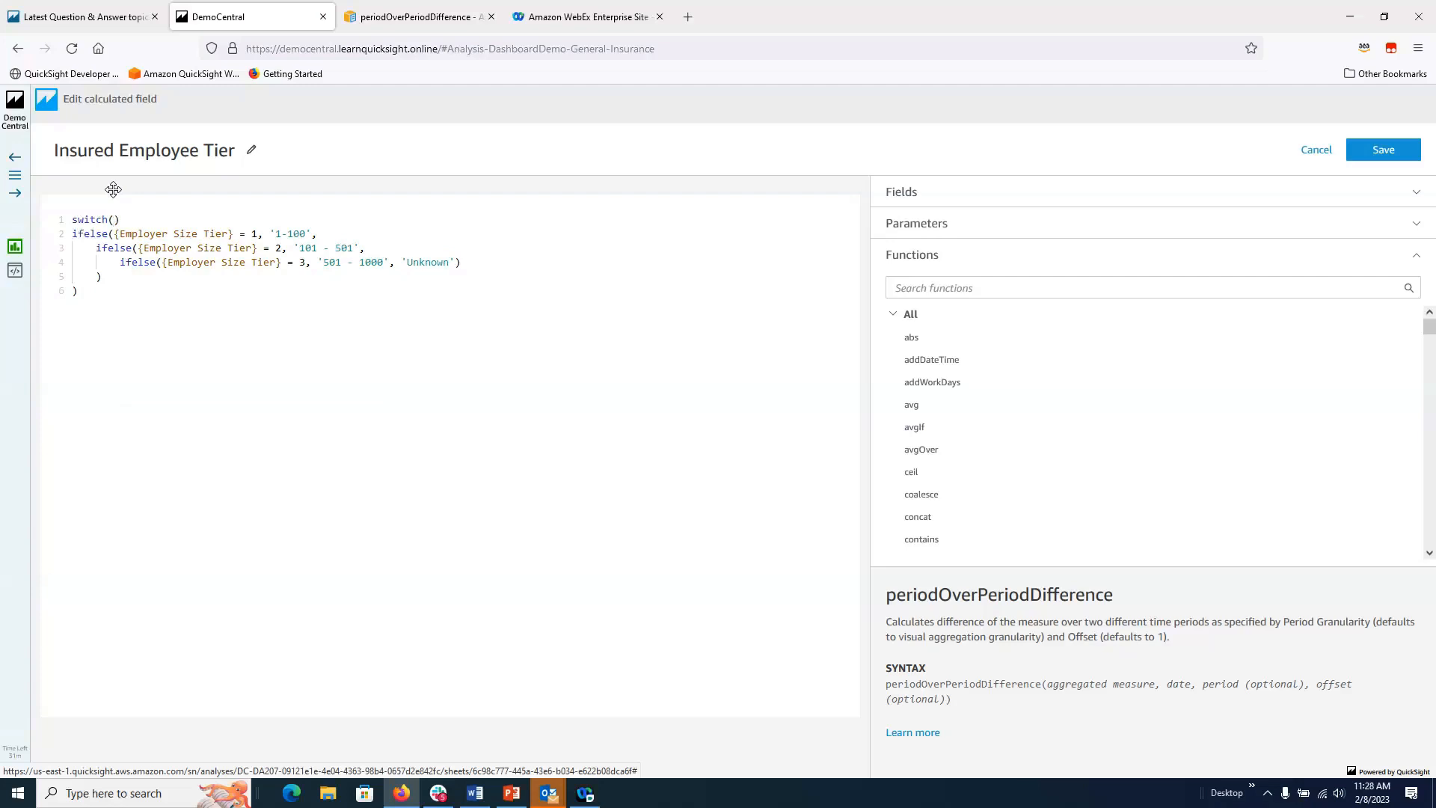
text(ins)
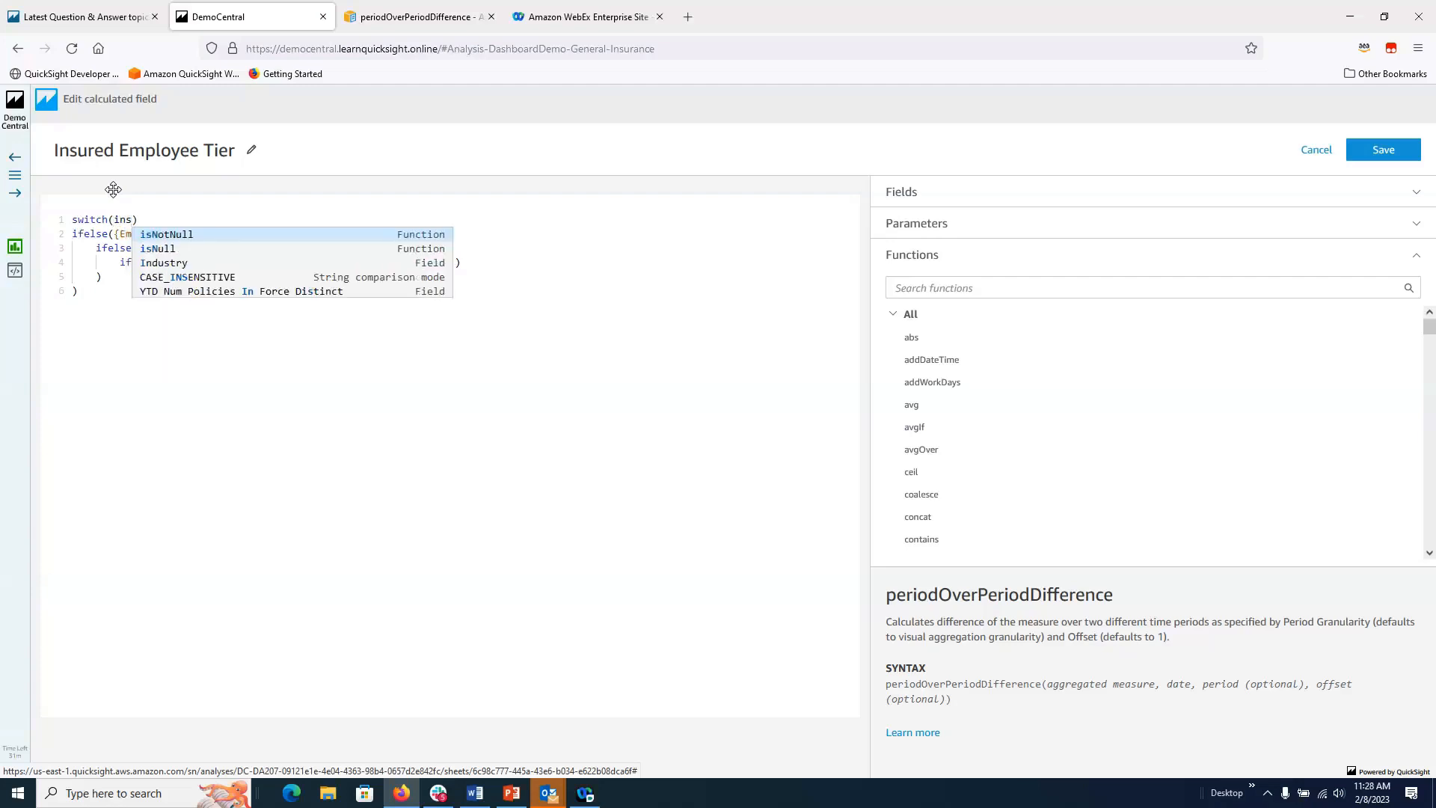
text(tr)
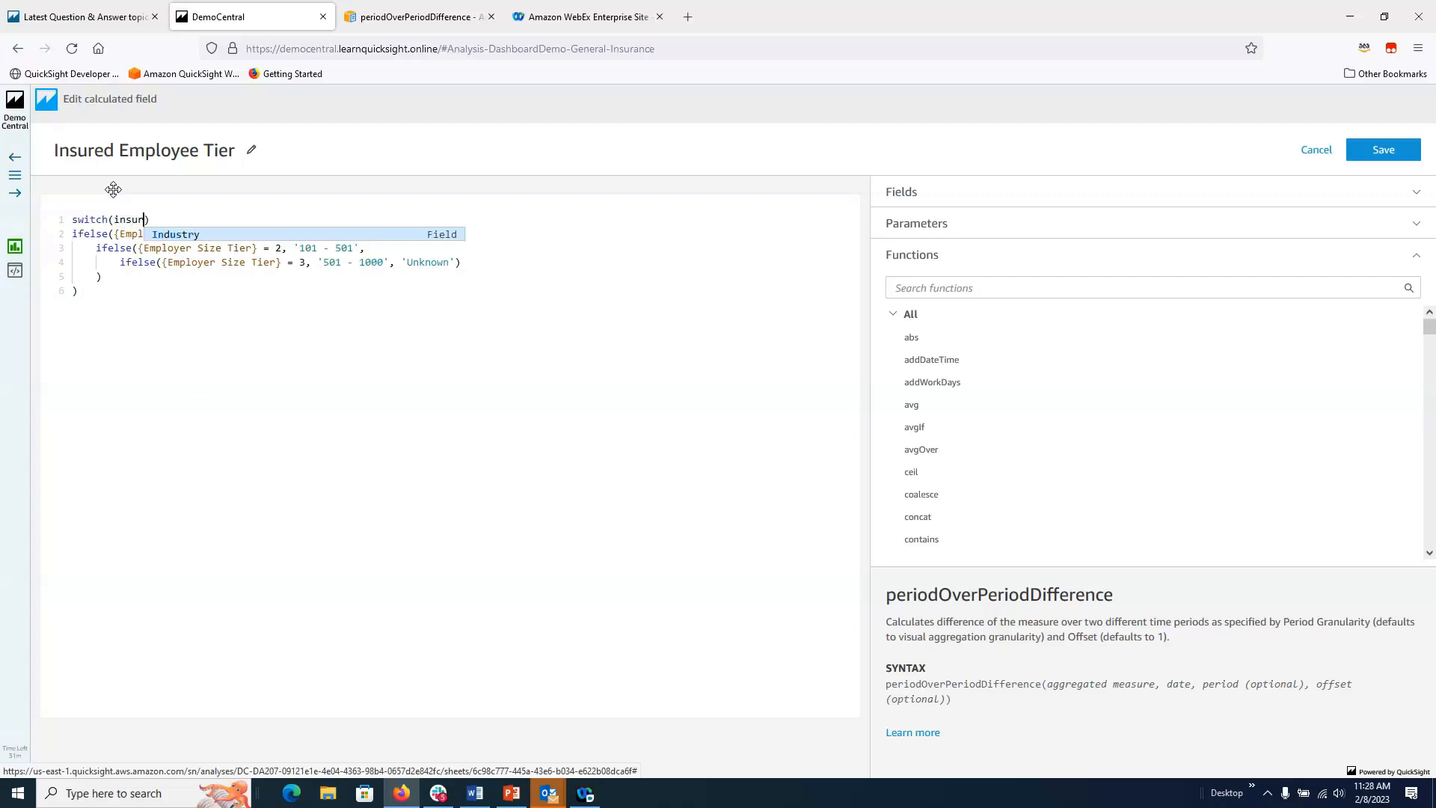
key(BackSpace)
key(BackSpace)
key(BackSpace)
key(BackSpace)
key(BackSpace)
text(ef)
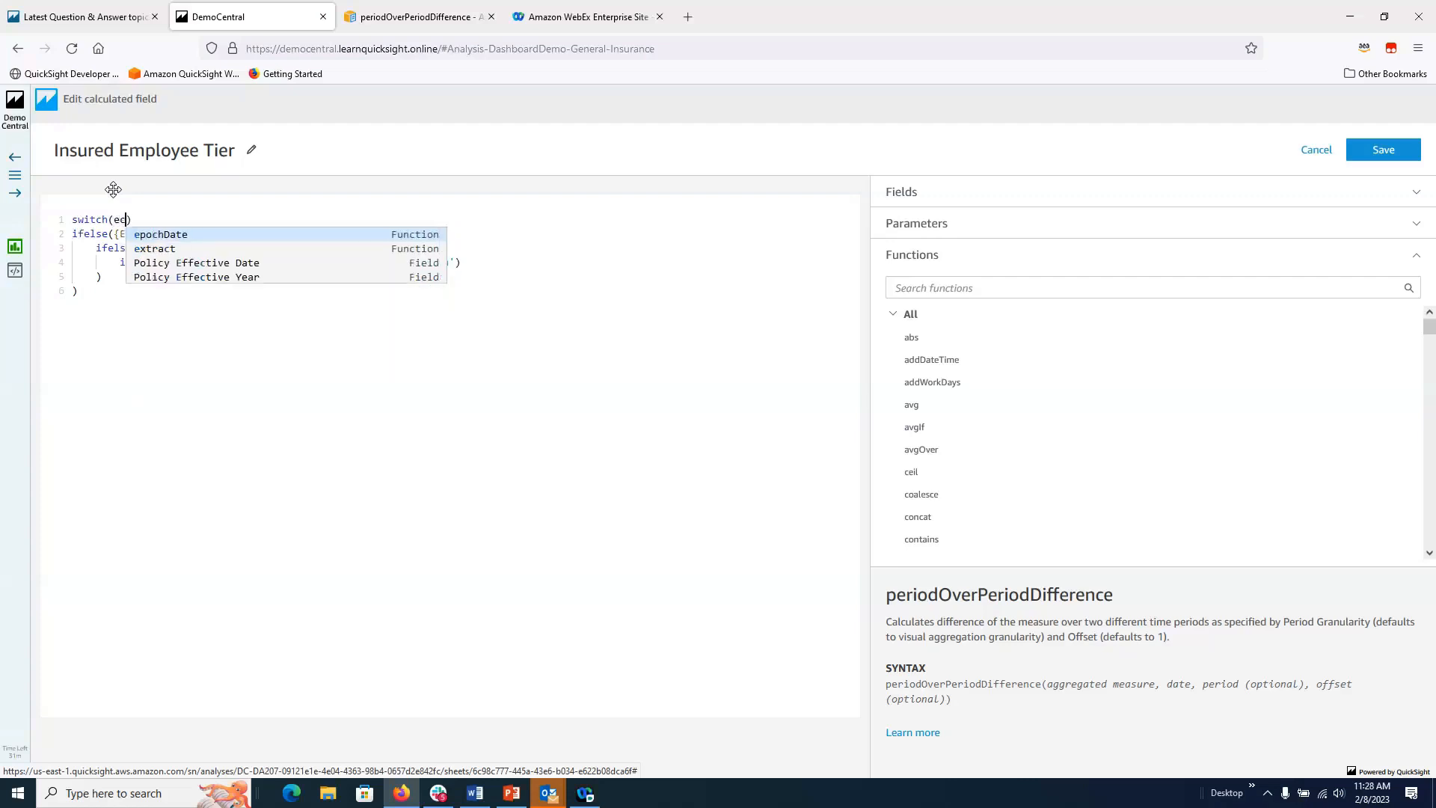
key(BackSpace)
text(m)
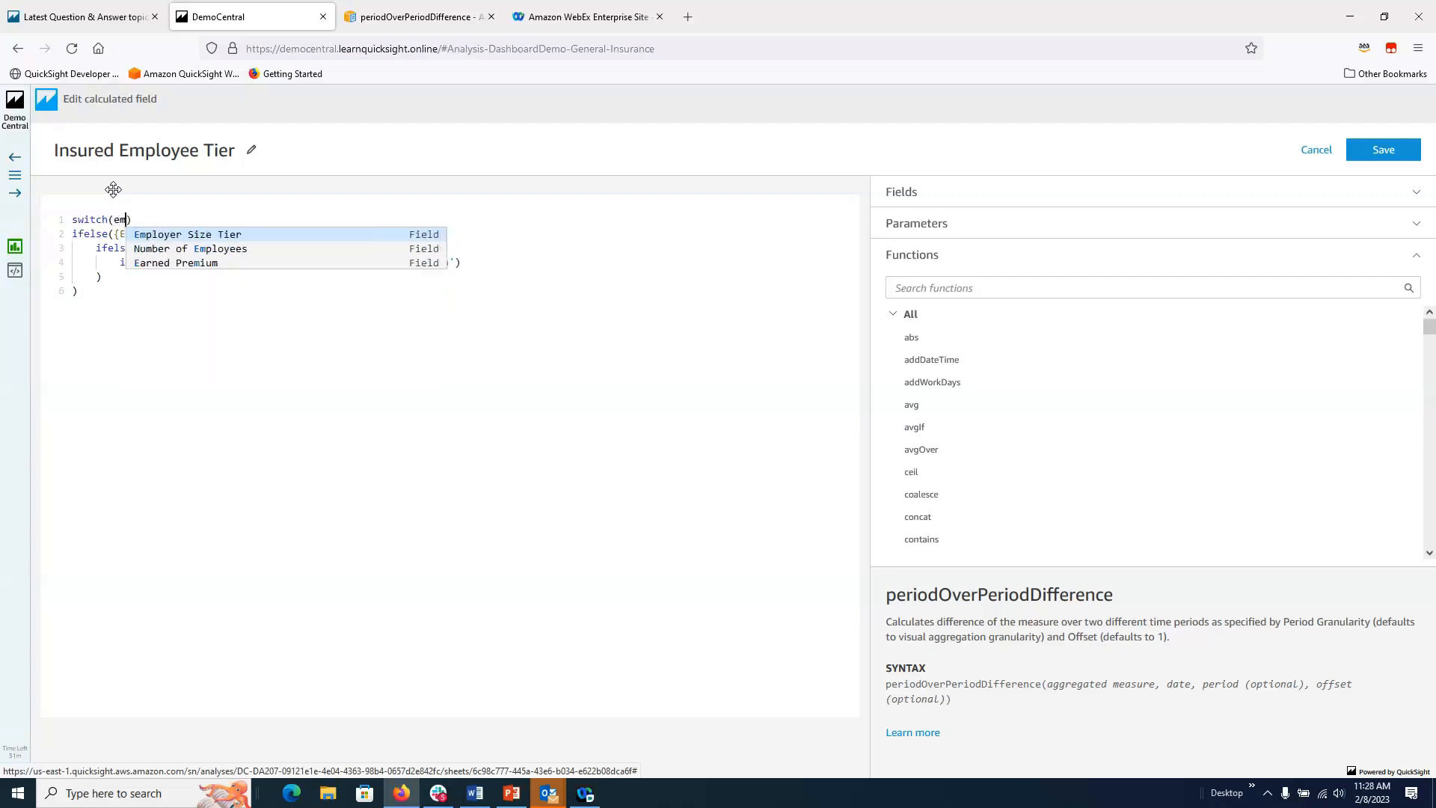
click(170, 236)
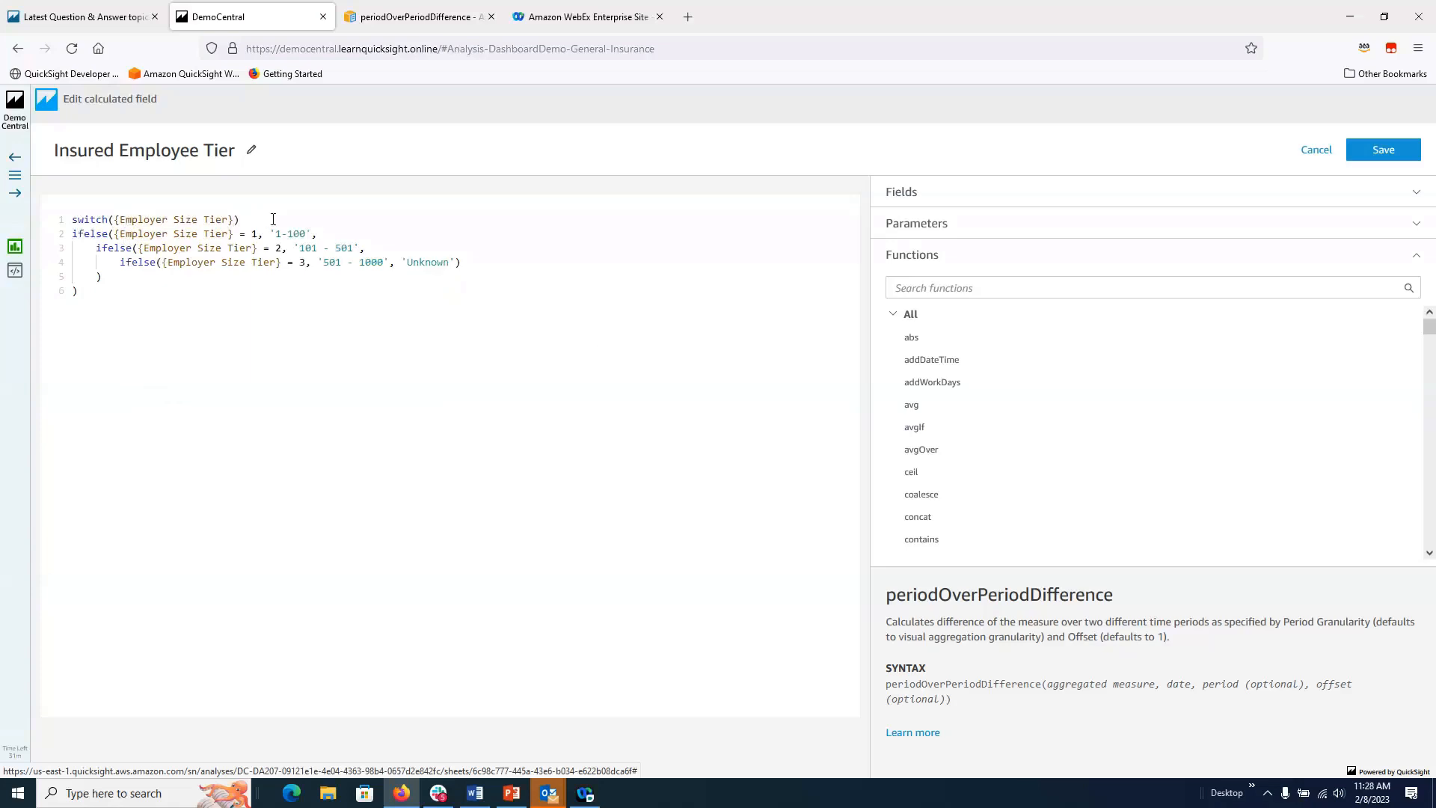
Step: Convert the nested ifelse into switch pairs 1, '1-100'; 2, '101 - 501'; 3, '501 - 1000', with 'Unknown' as the closing default
key(BackSpace)
drag(251, 235, 72, 233)
key(BackSpace)
drag(275, 248, 72, 250)
key(BackSpace)
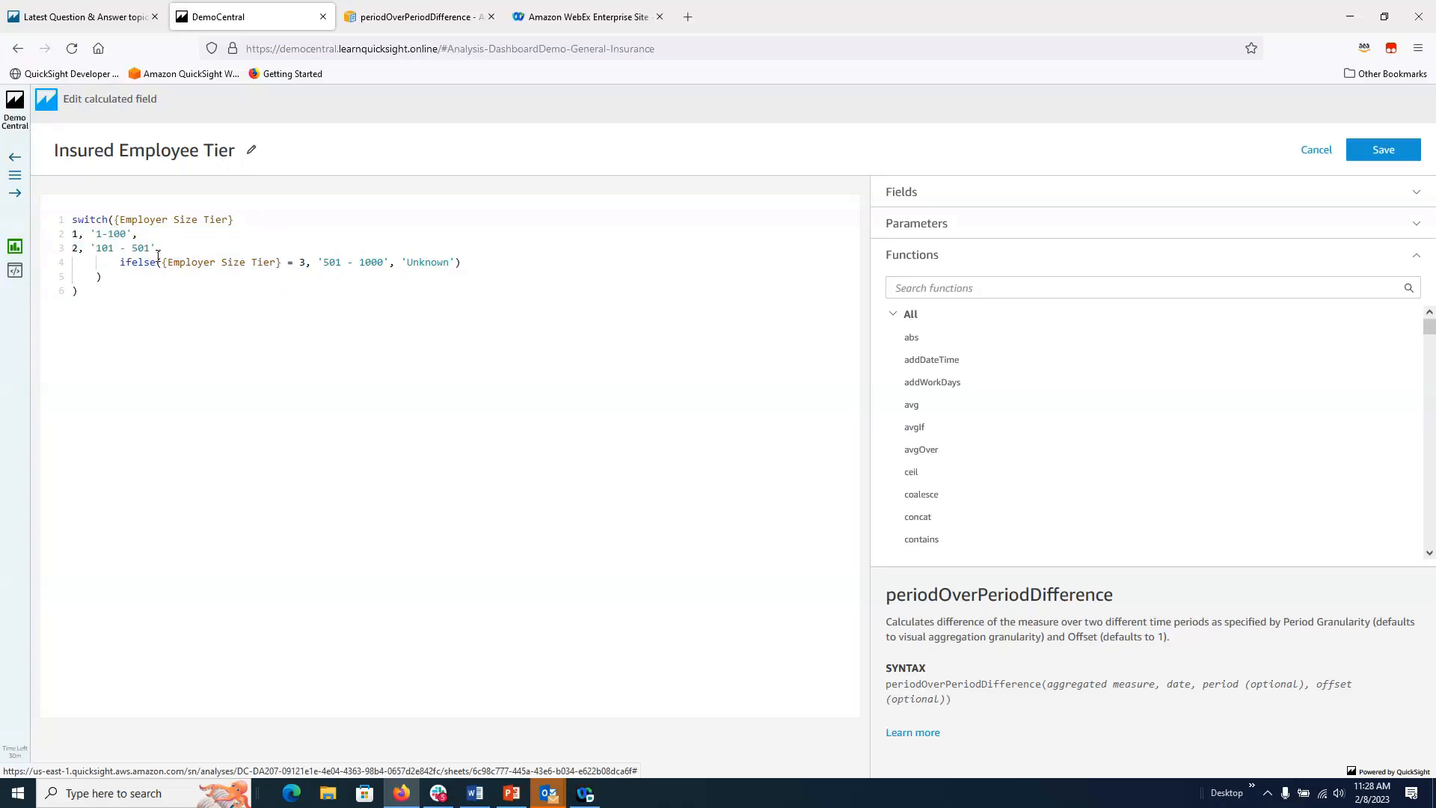
drag(301, 262, 54, 268)
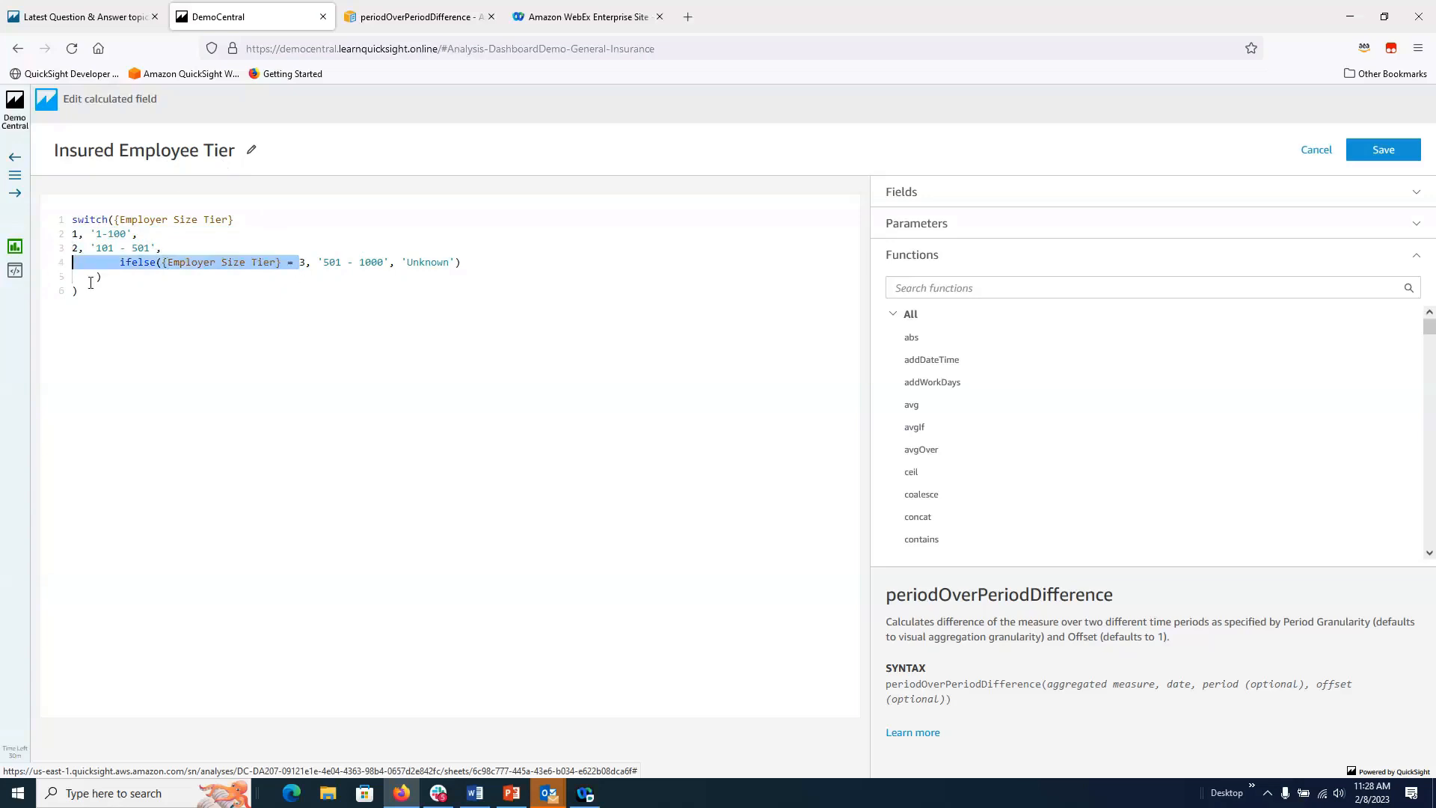
key(BackSpace)
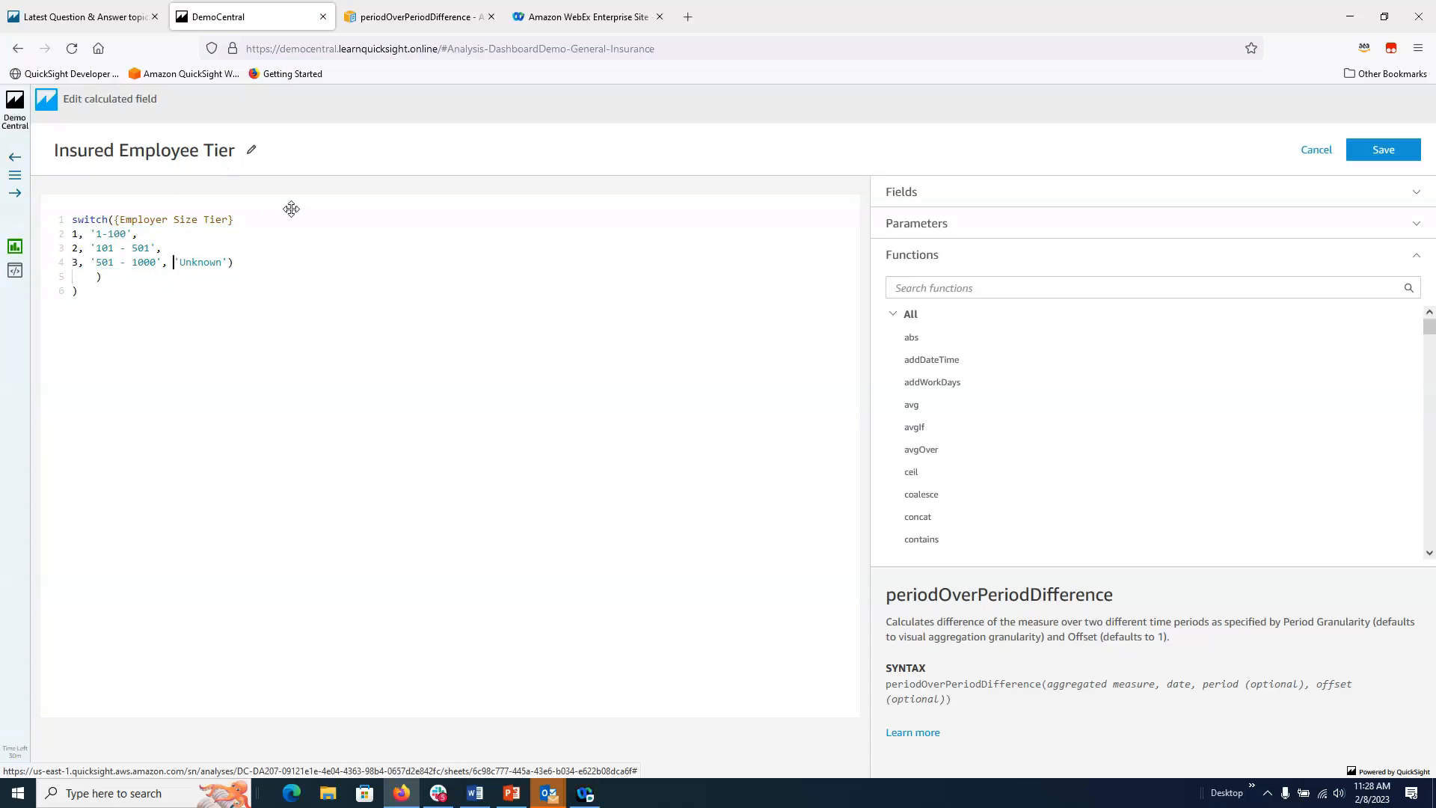
key(Return)
drag(90, 307, 66, 293)
key(BackSpace)
Step: Search the functions for "switch" and view the function's description and syntax
click(1143, 286)
text(switch)
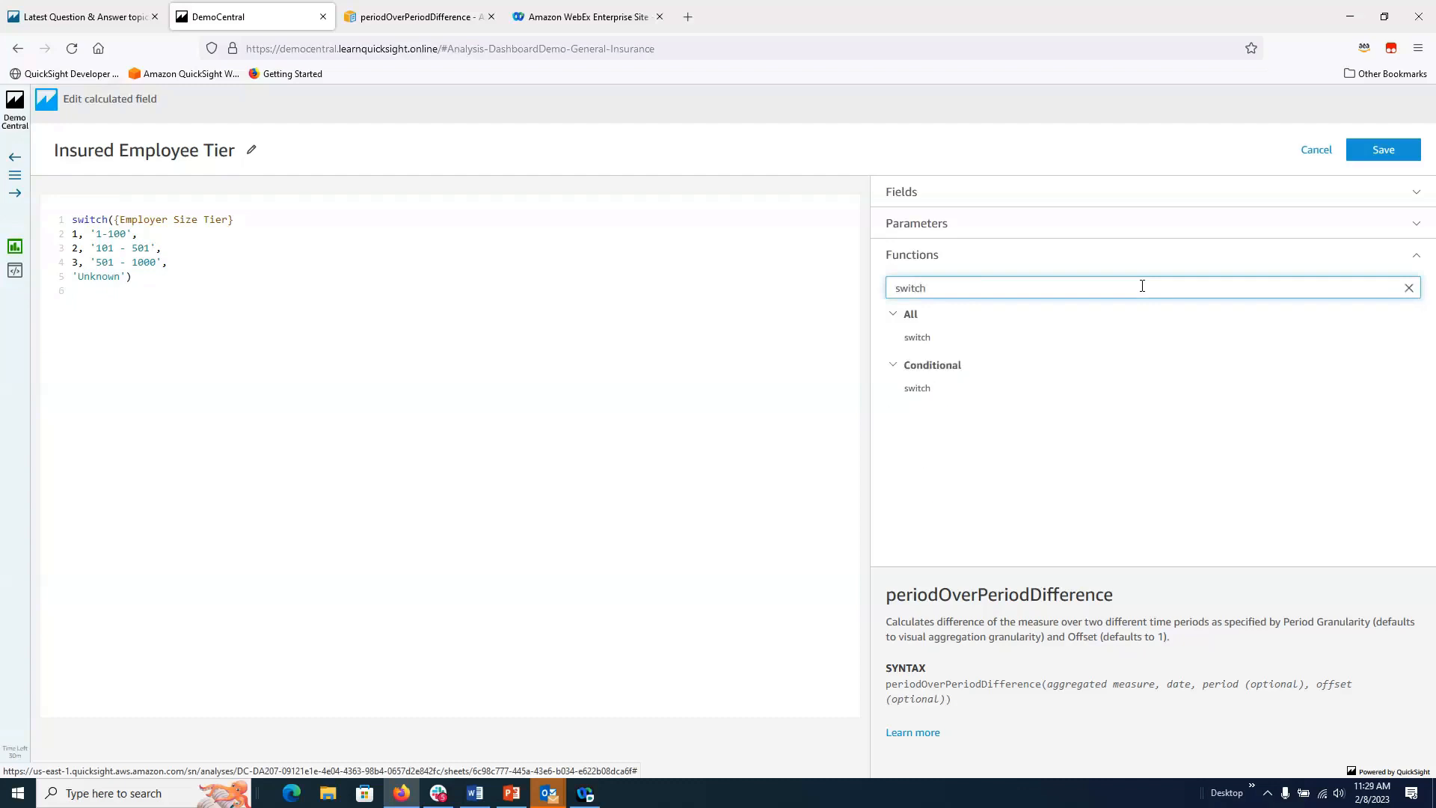
click(931, 339)
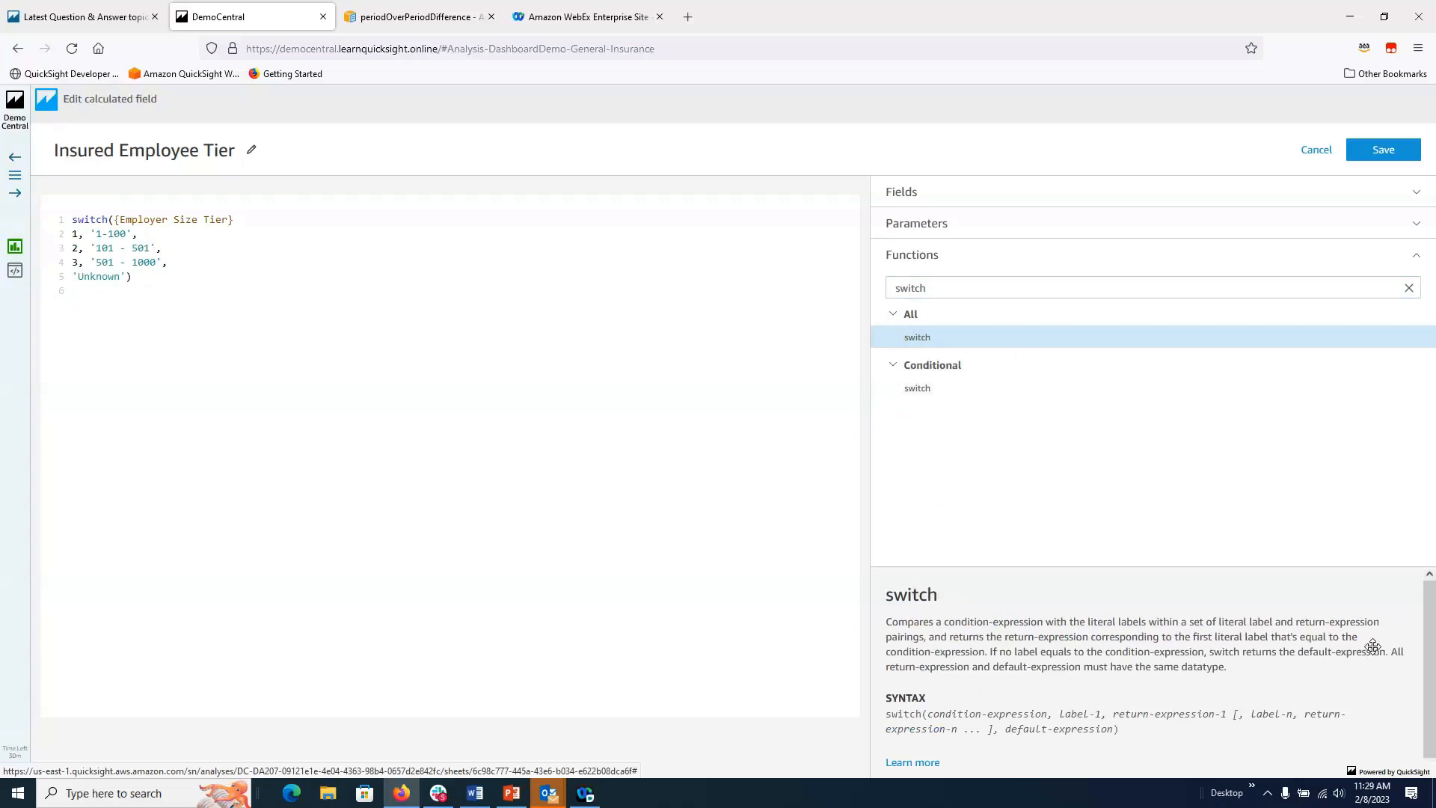
drag(1429, 659, 1430, 687)
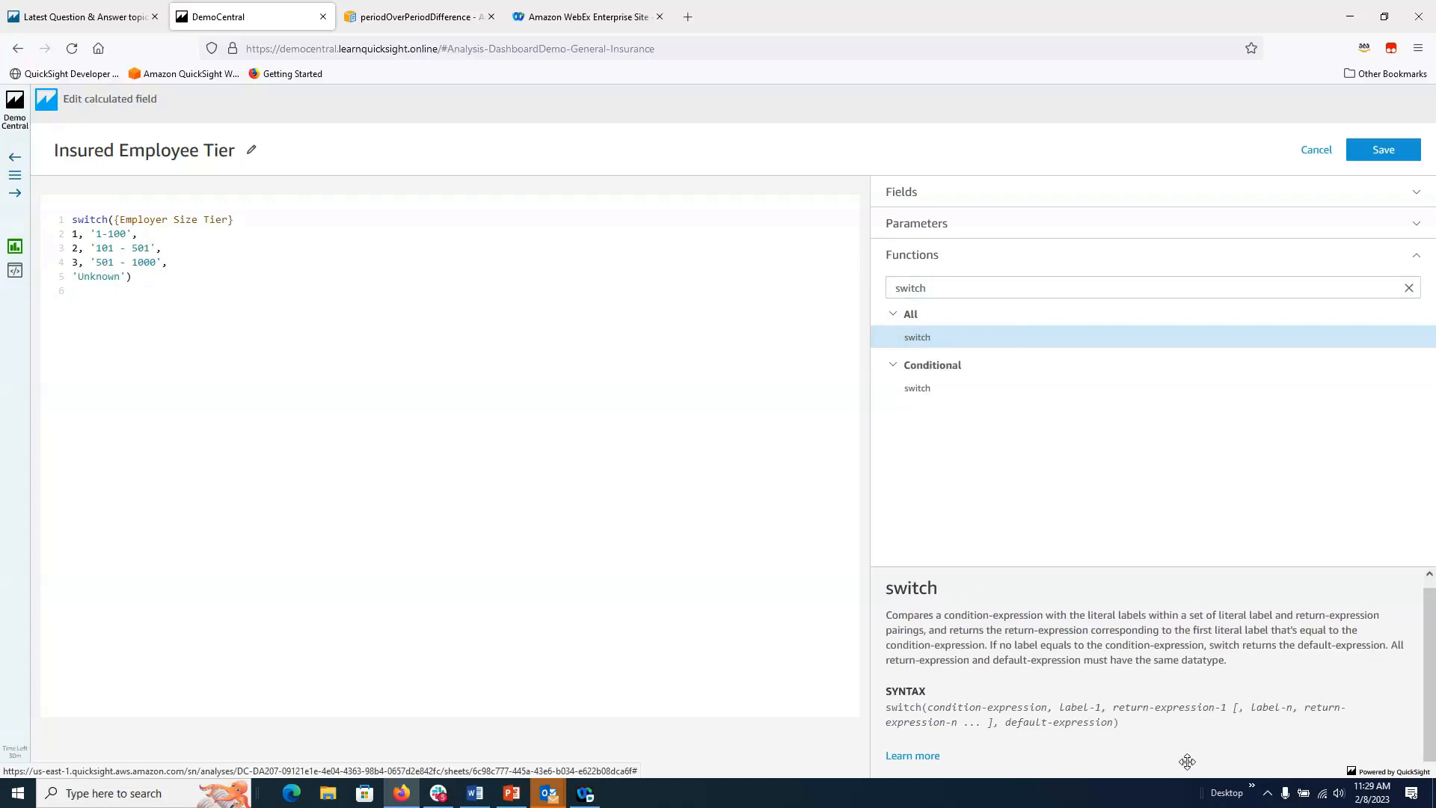
Step: Open the switch documentation page and read through its arguments, general examples, ifelse replacement and expression as return value
click(913, 756)
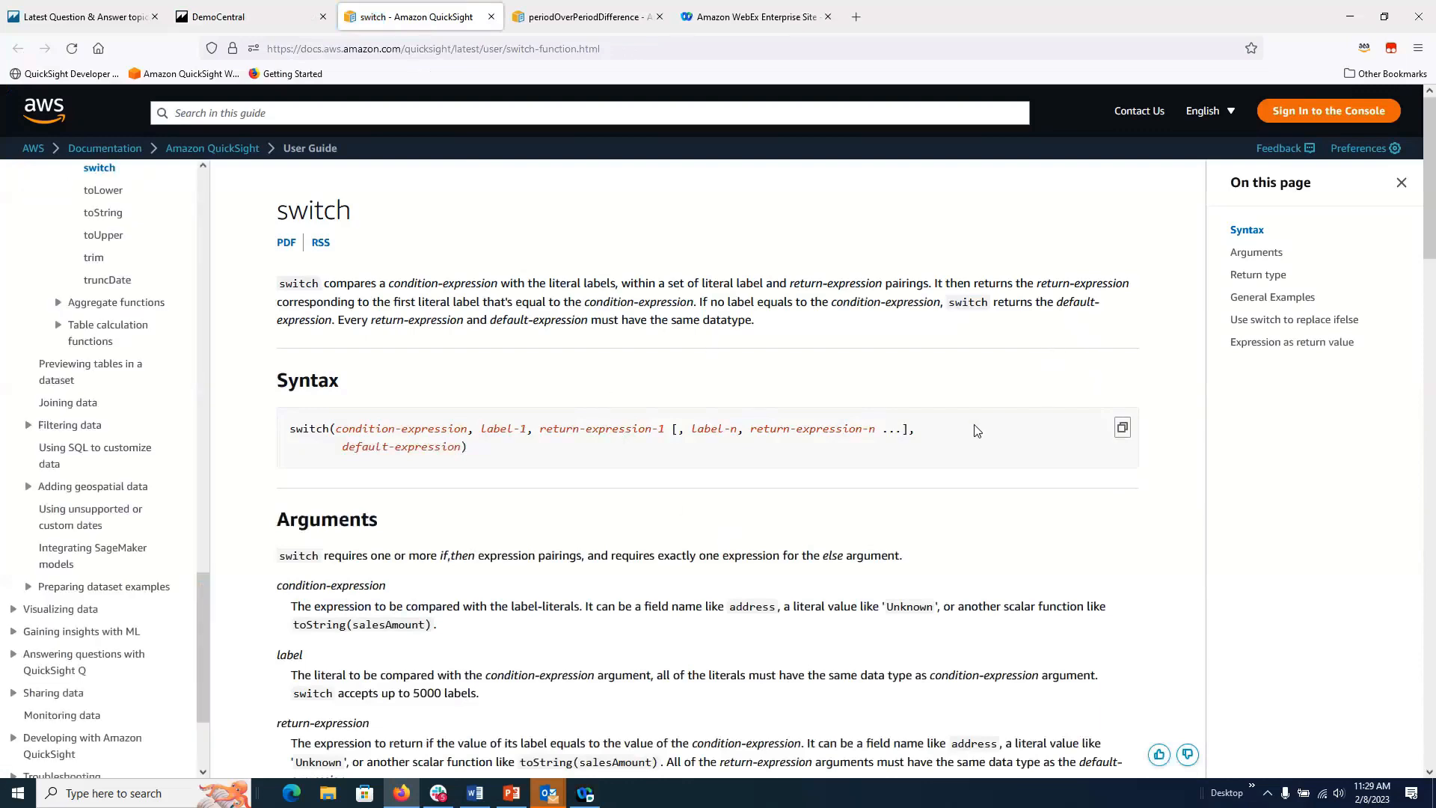
scroll(976, 430, down, 3)
scroll(976, 430, down, 6)
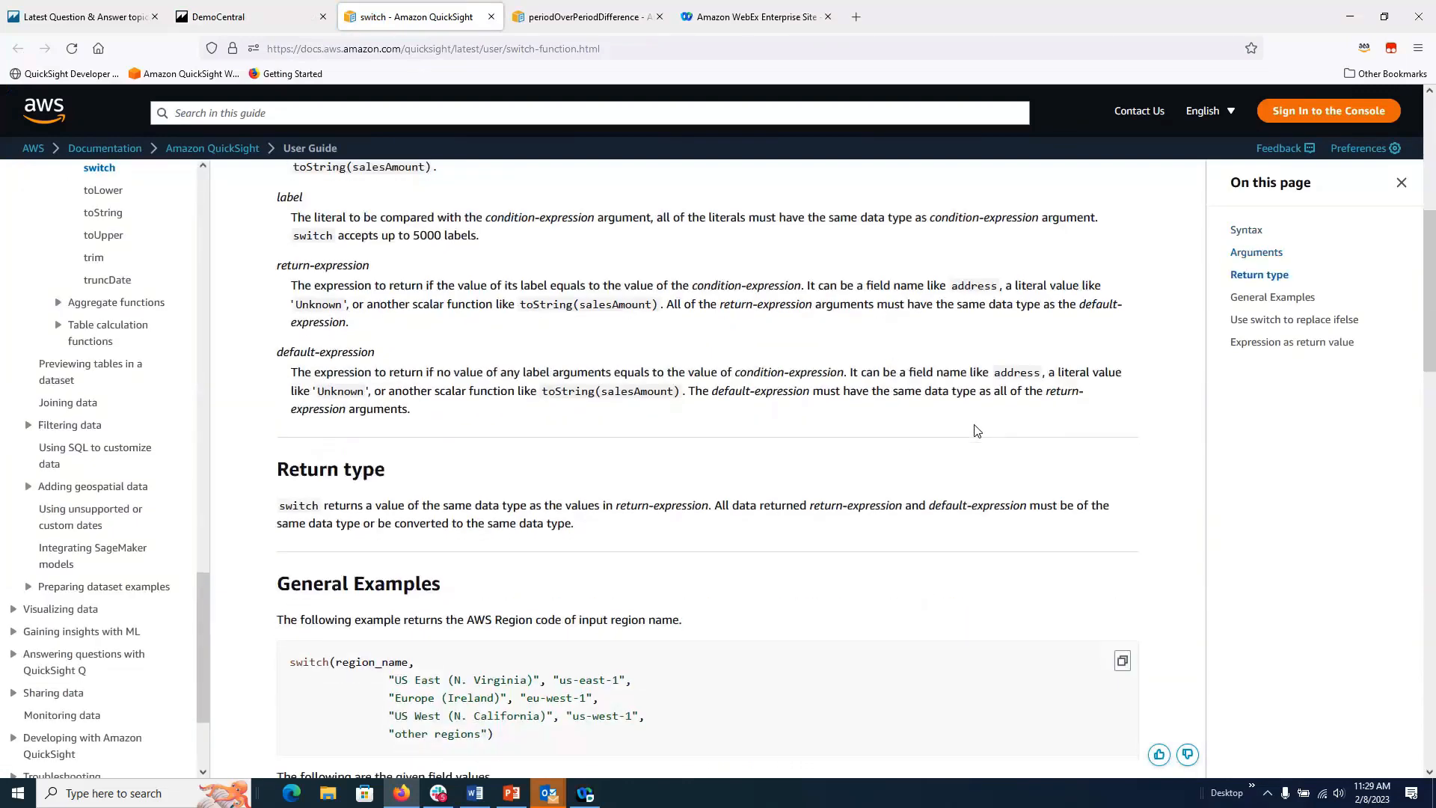
scroll(976, 430, down, 1)
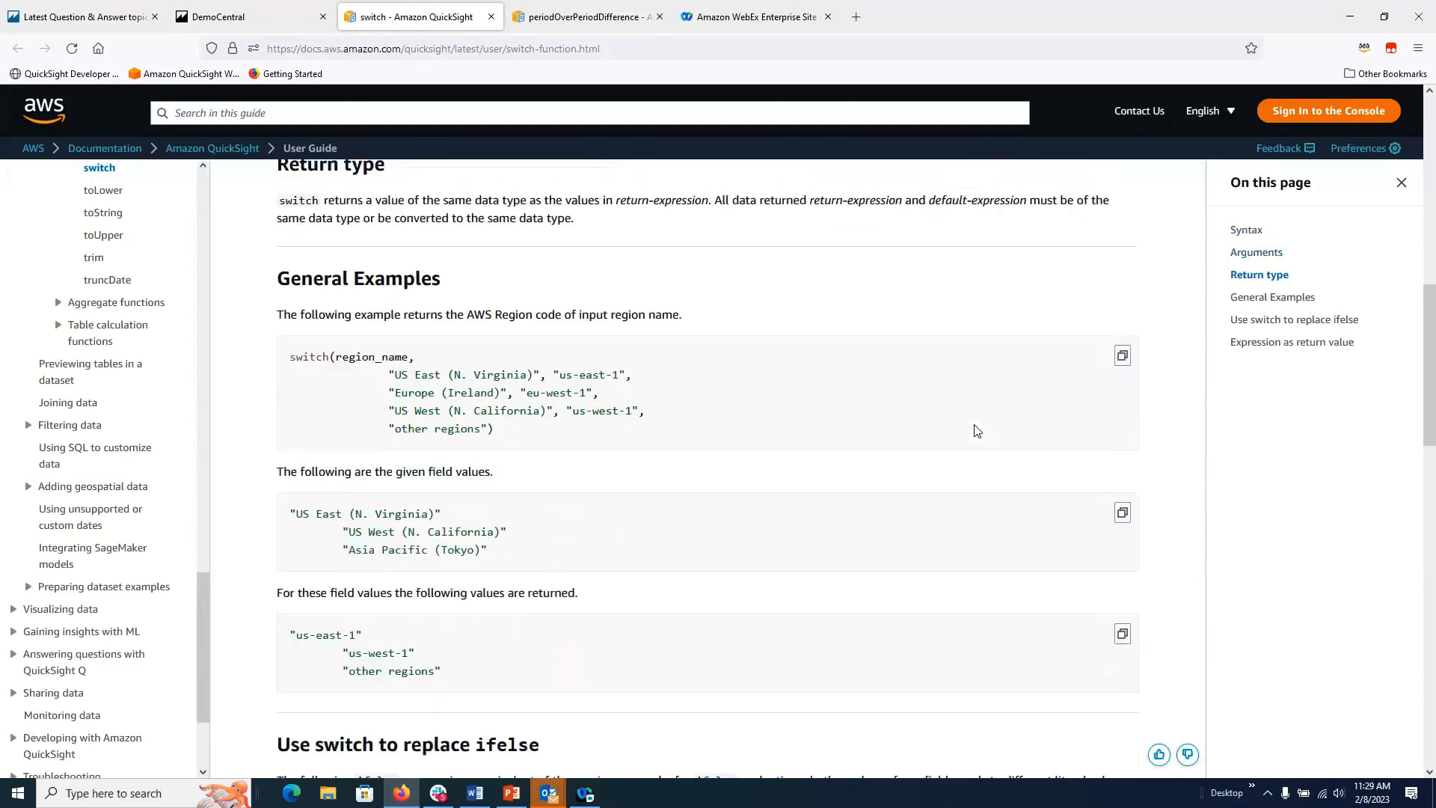
scroll(976, 430, down, 1)
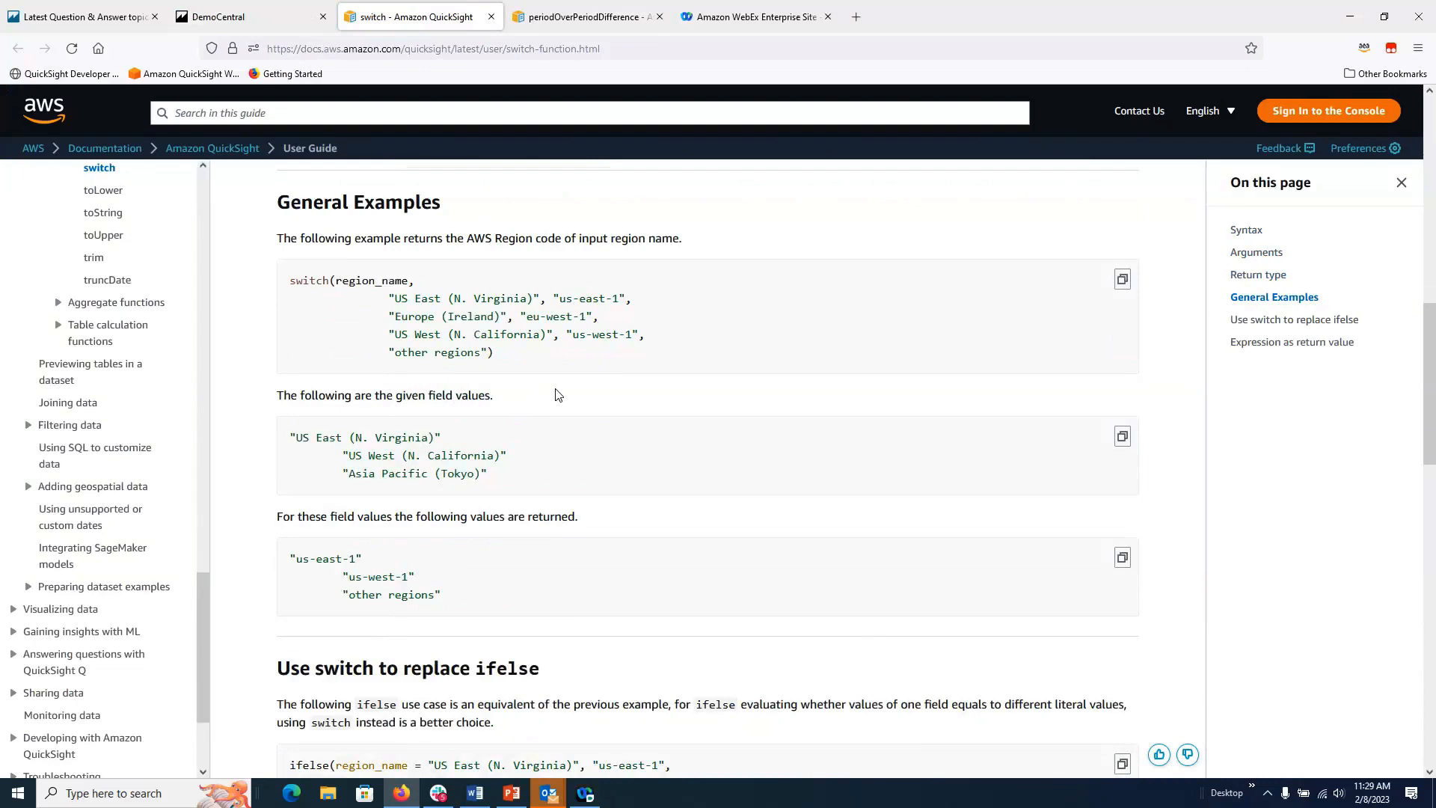
scroll(751, 428, down, 5)
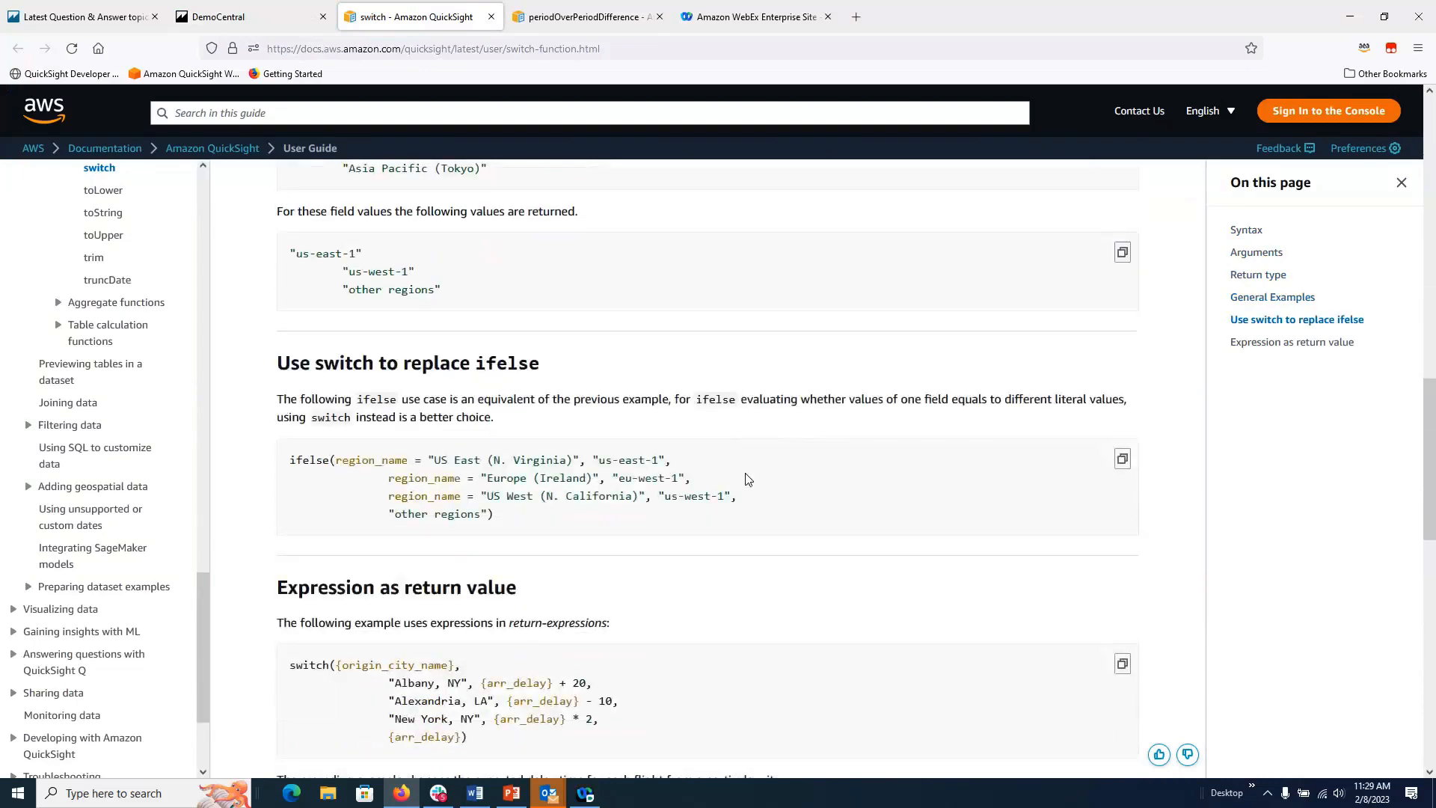
scroll(752, 571, down, 3)
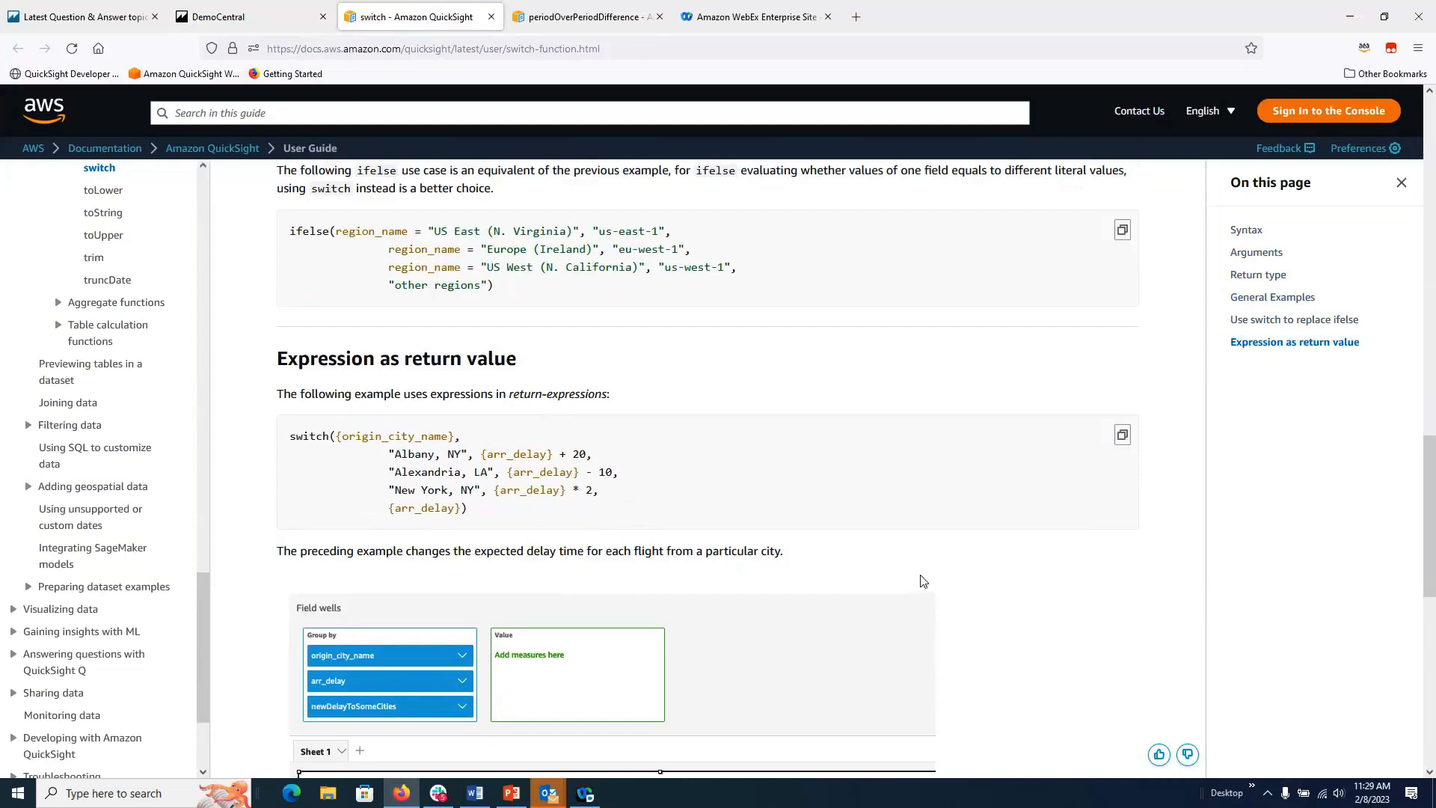
Step: Review the switch documentation's ifelse replacement and expression as return value examples, and return to the Insured Employee Tier formula
scroll(923, 581, down, 2)
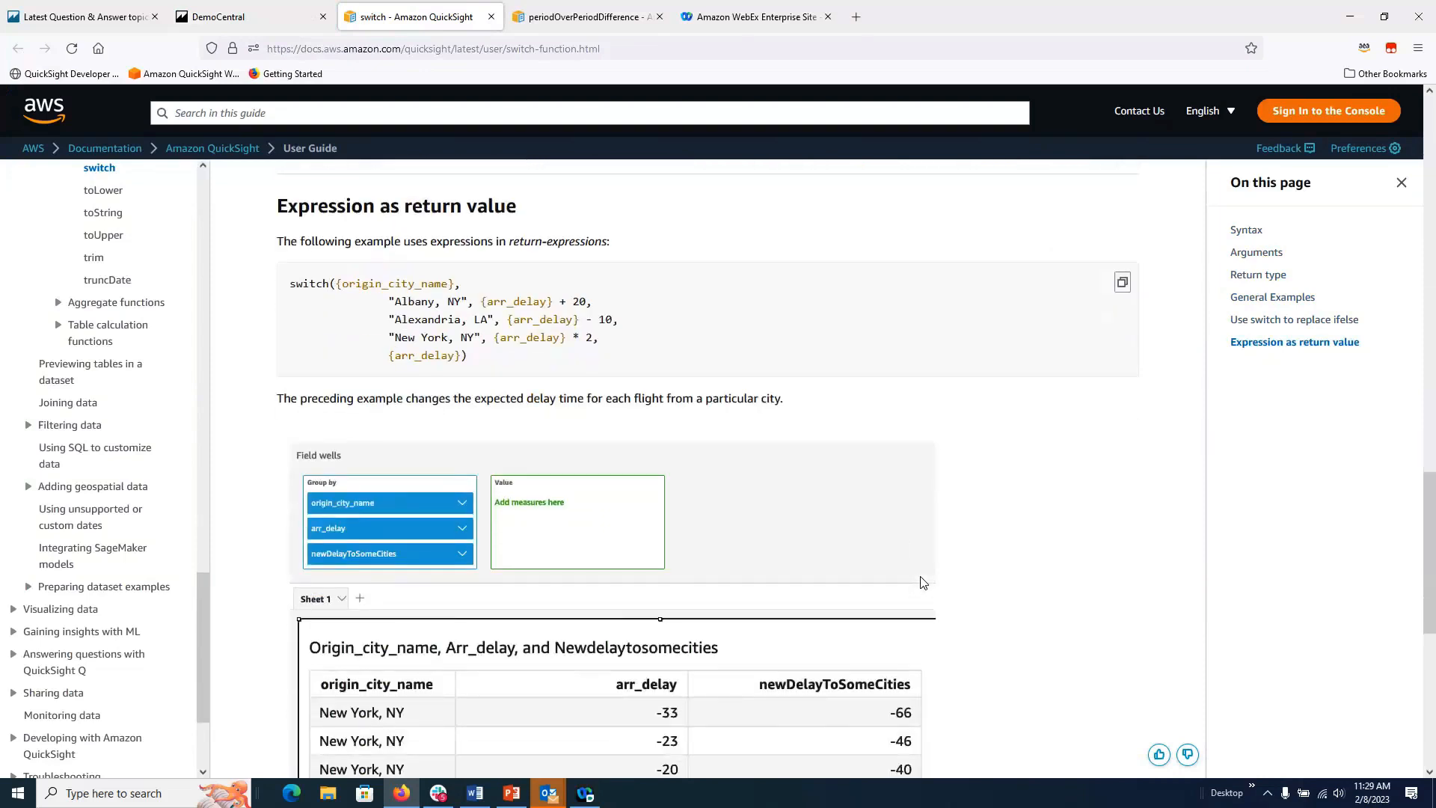
scroll(923, 581, up, 3)
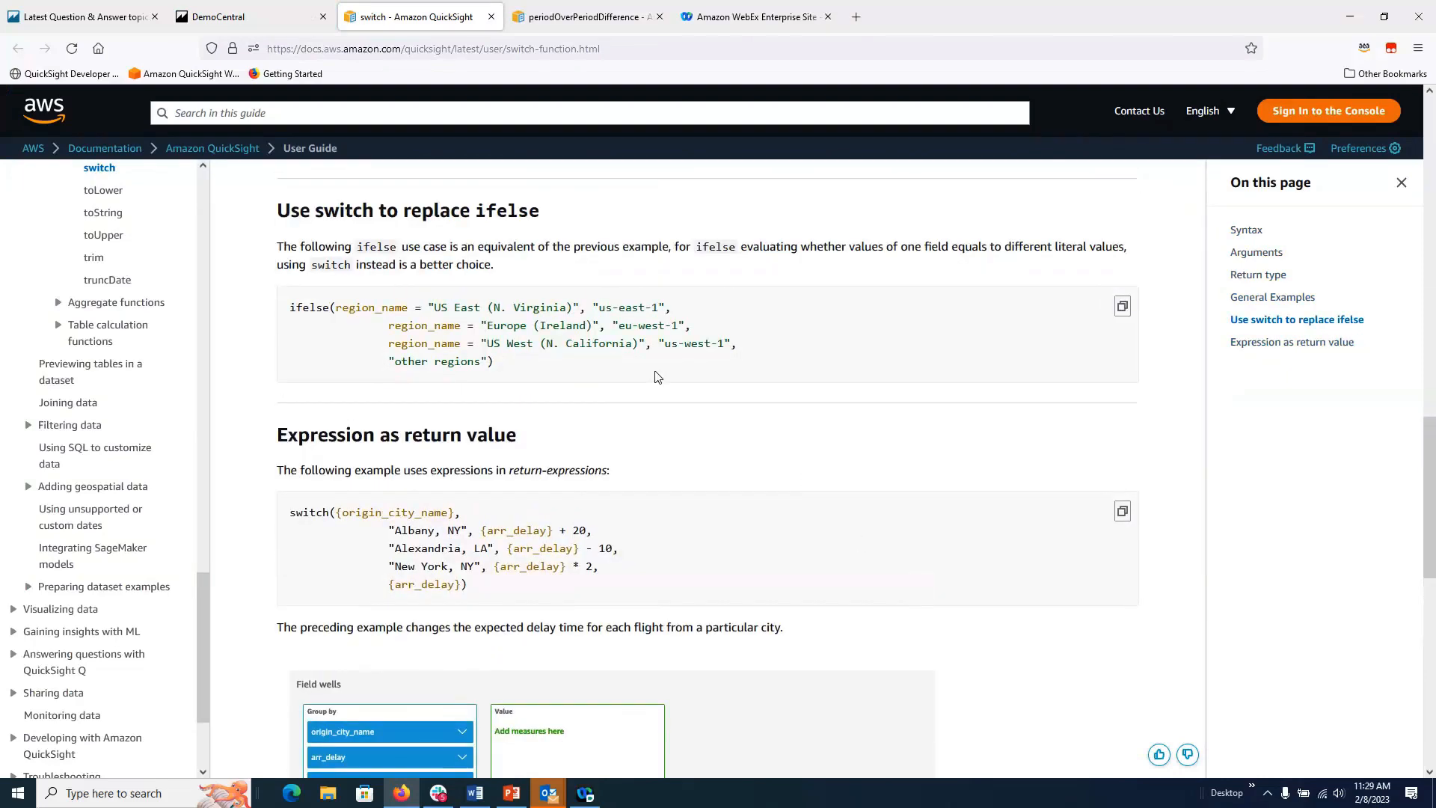
click(259, 22)
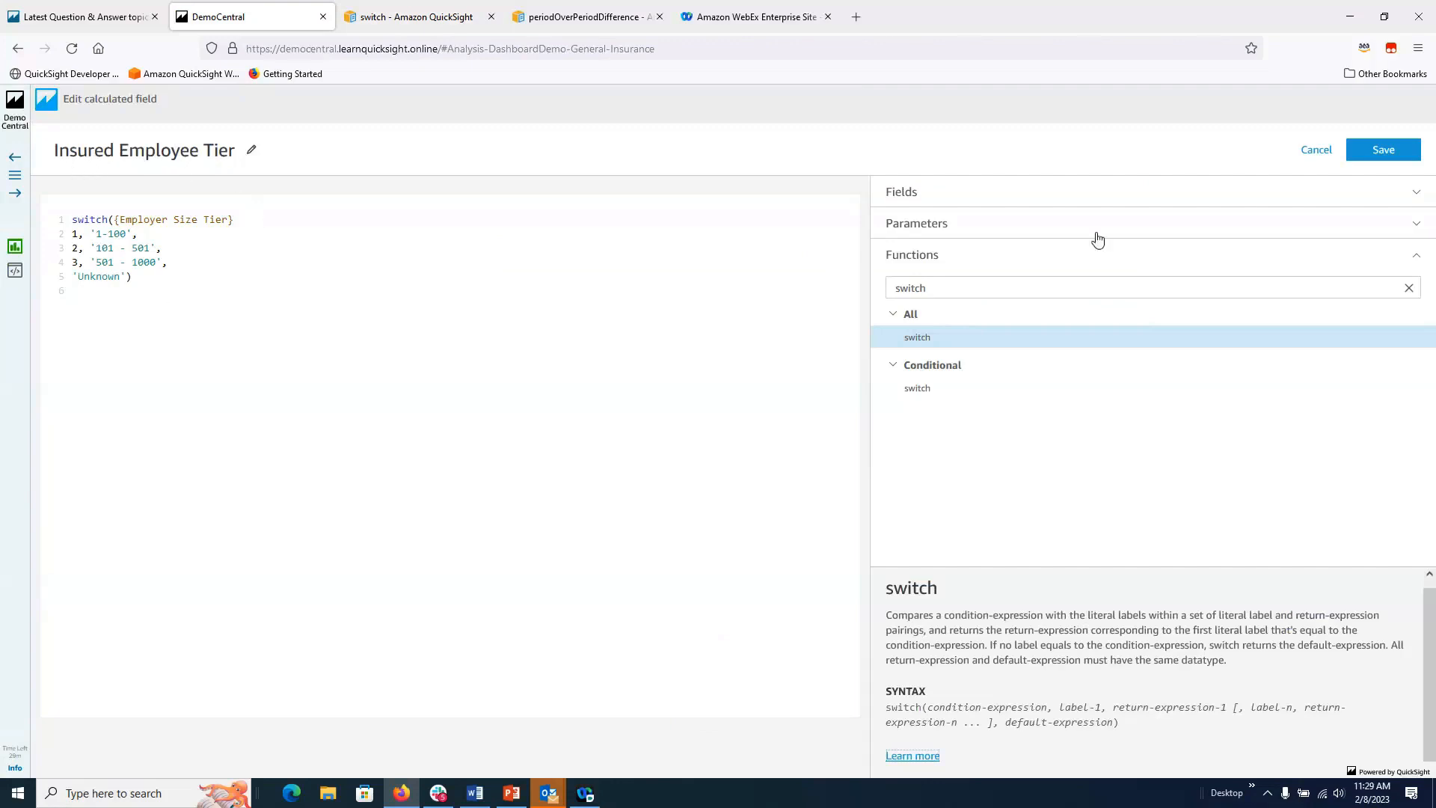
Step: Add the missing comma after {Employer Size Tier} in the switch formula and save the Insured Employee Tier calculated field
click(1375, 154)
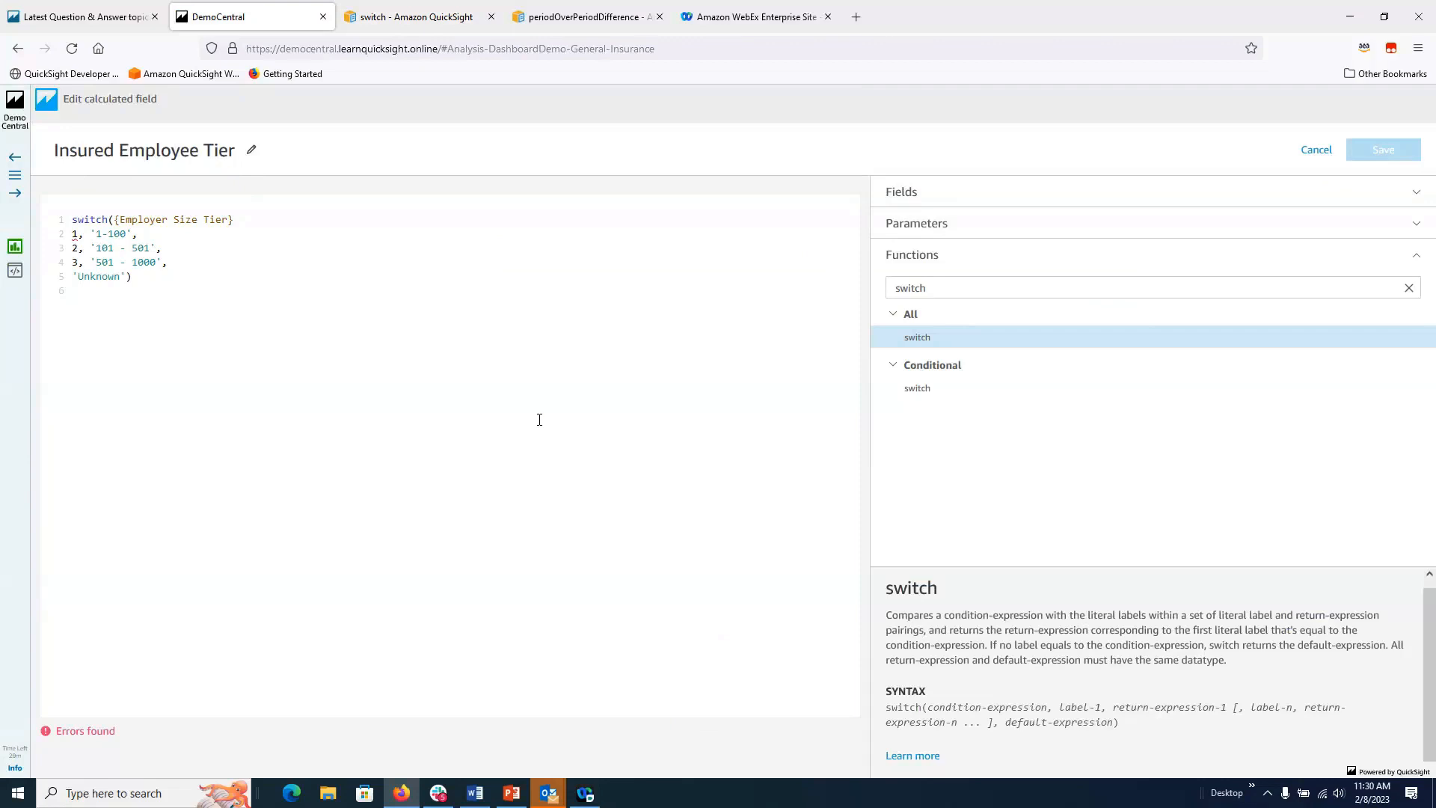
click(245, 219)
text(,)
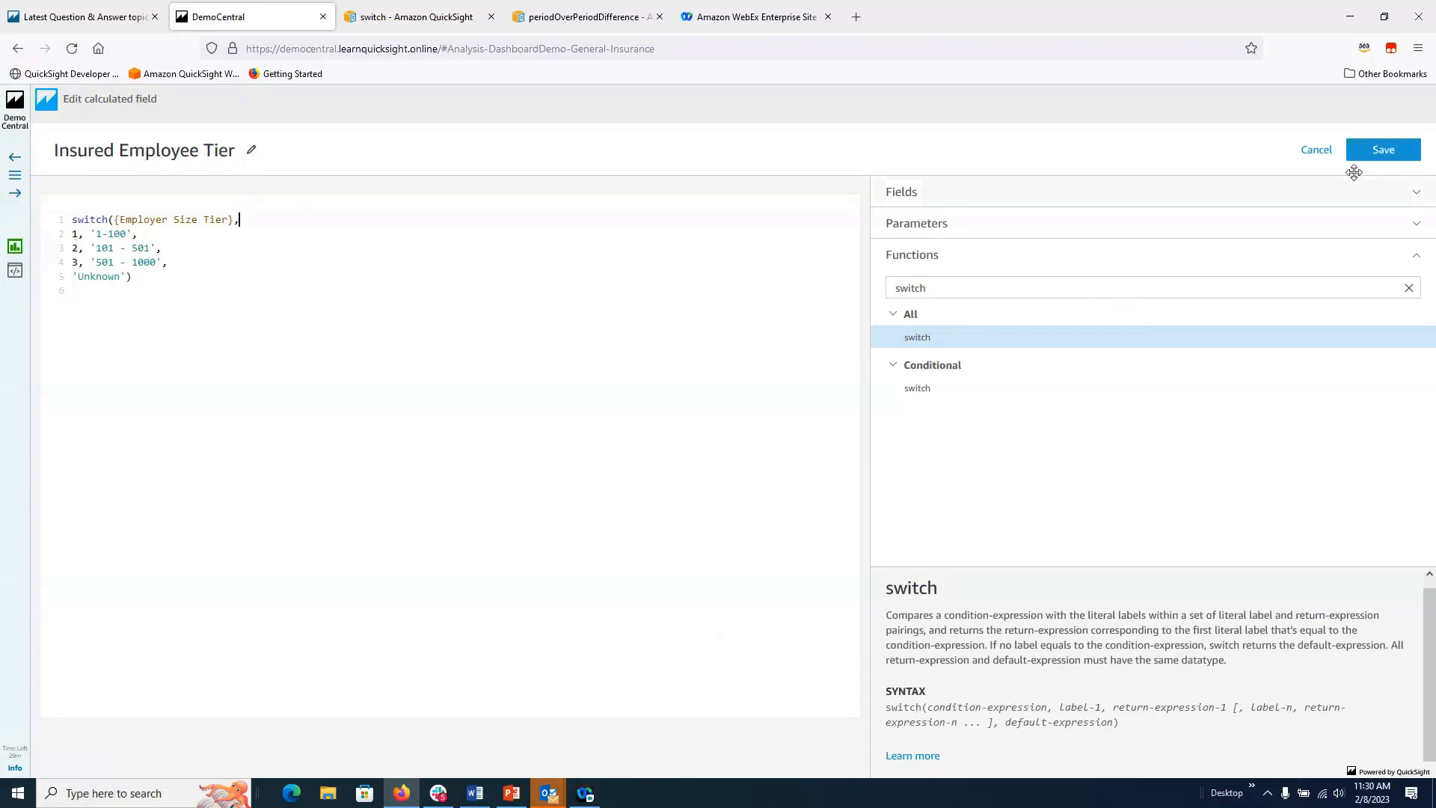
click(1385, 151)
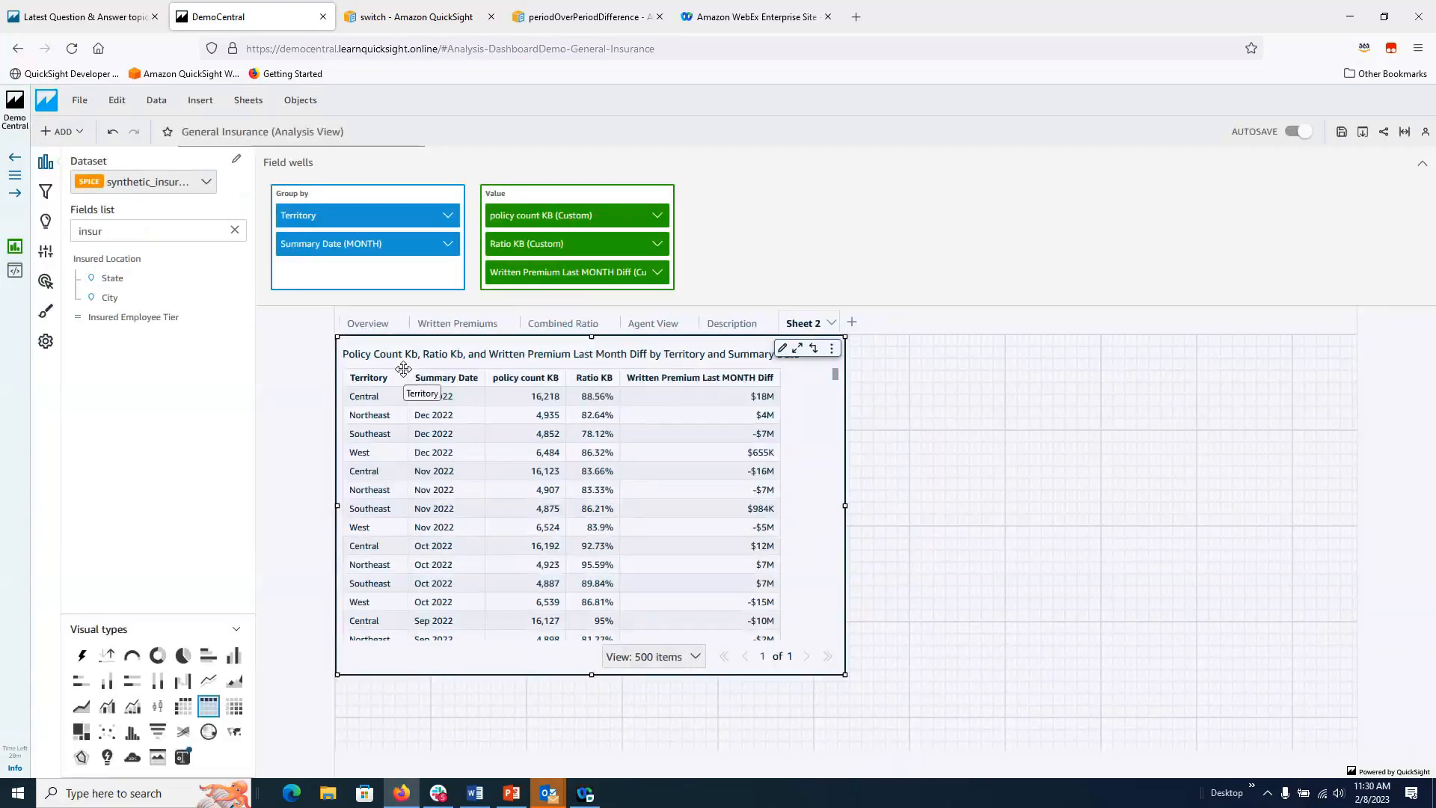
Step: Replace Territory with Insured Employee Tier as the table's first grouping field, ahead of Summary Date, and widen the visual
click(124, 322)
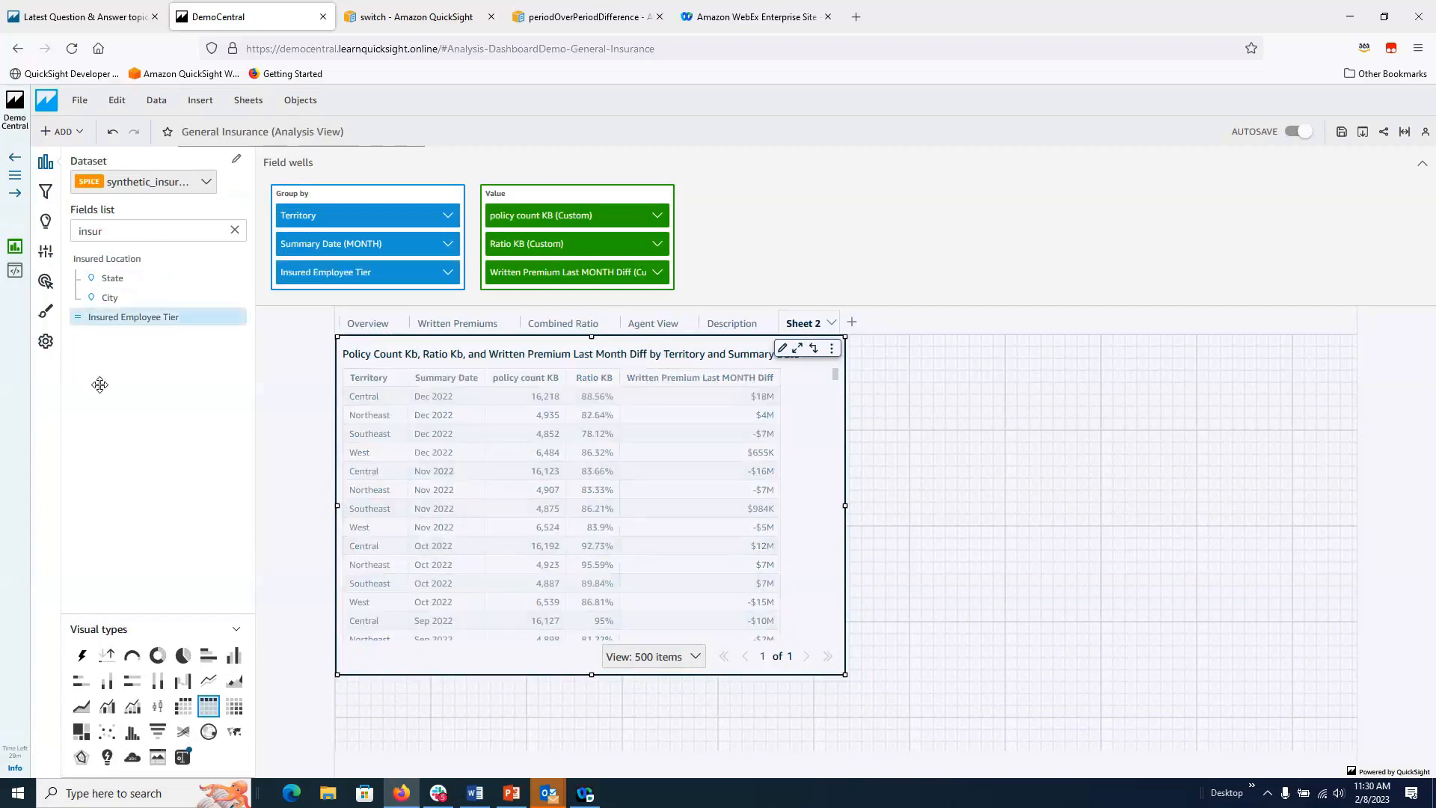
click(447, 216)
click(465, 385)
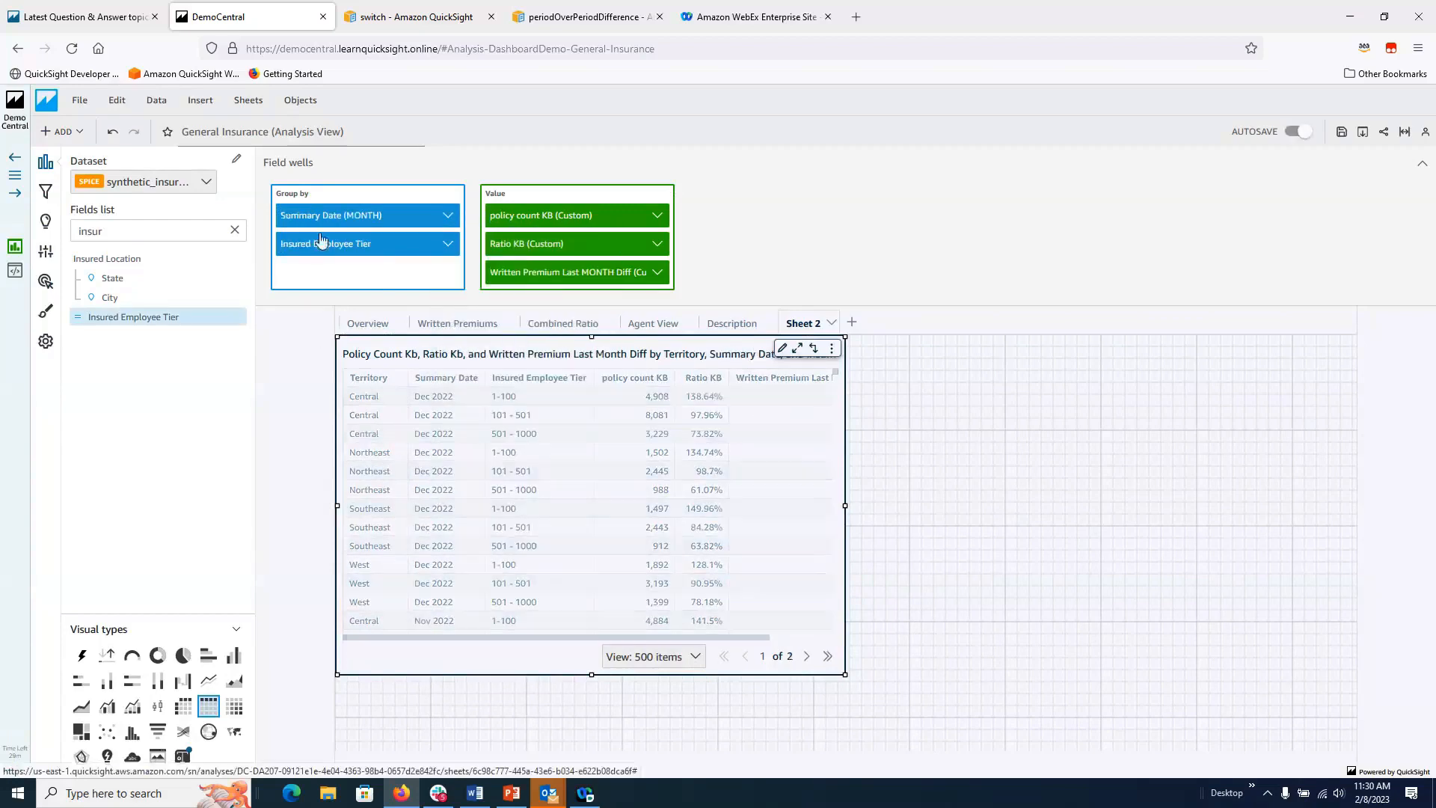
drag(323, 246, 334, 212)
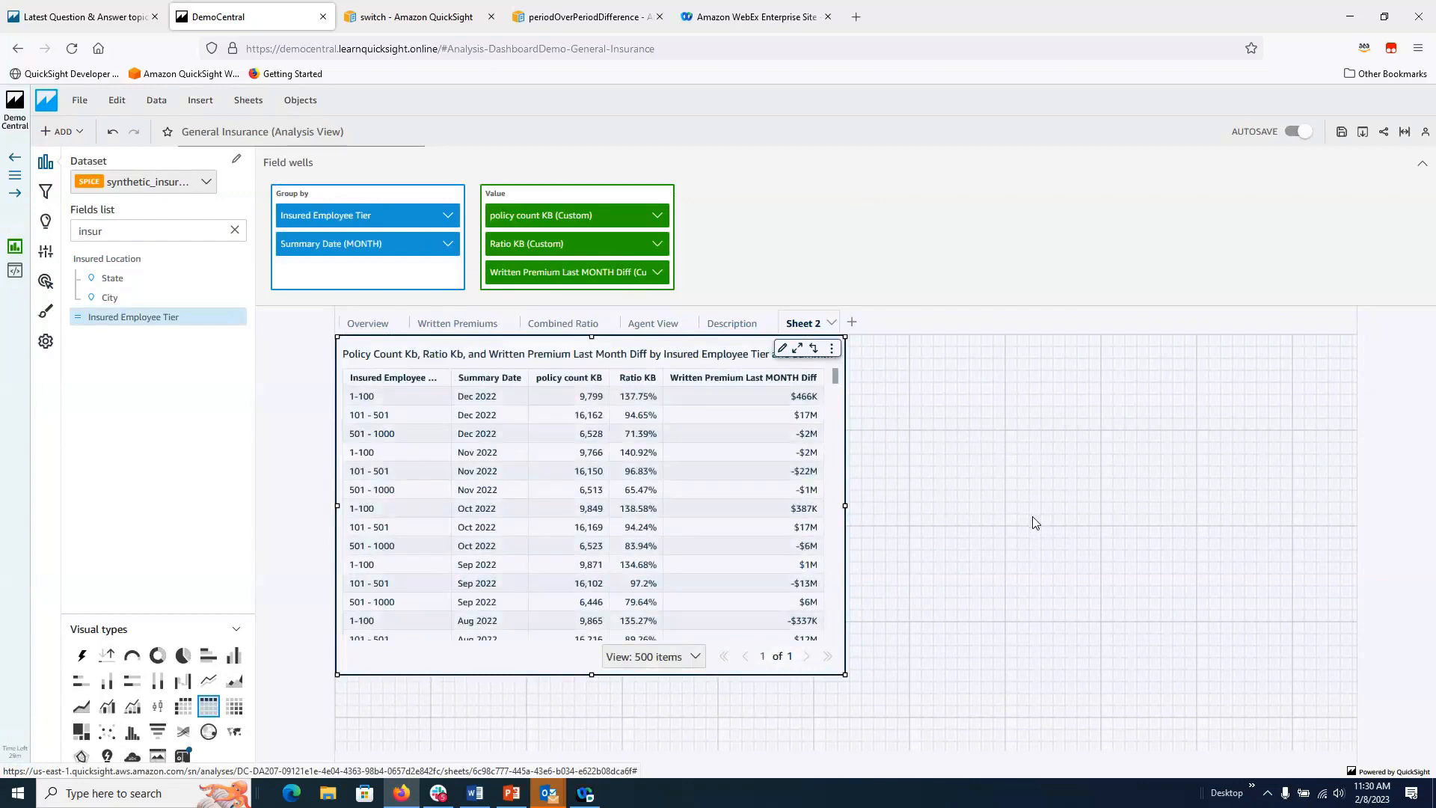
drag(845, 506, 1005, 508)
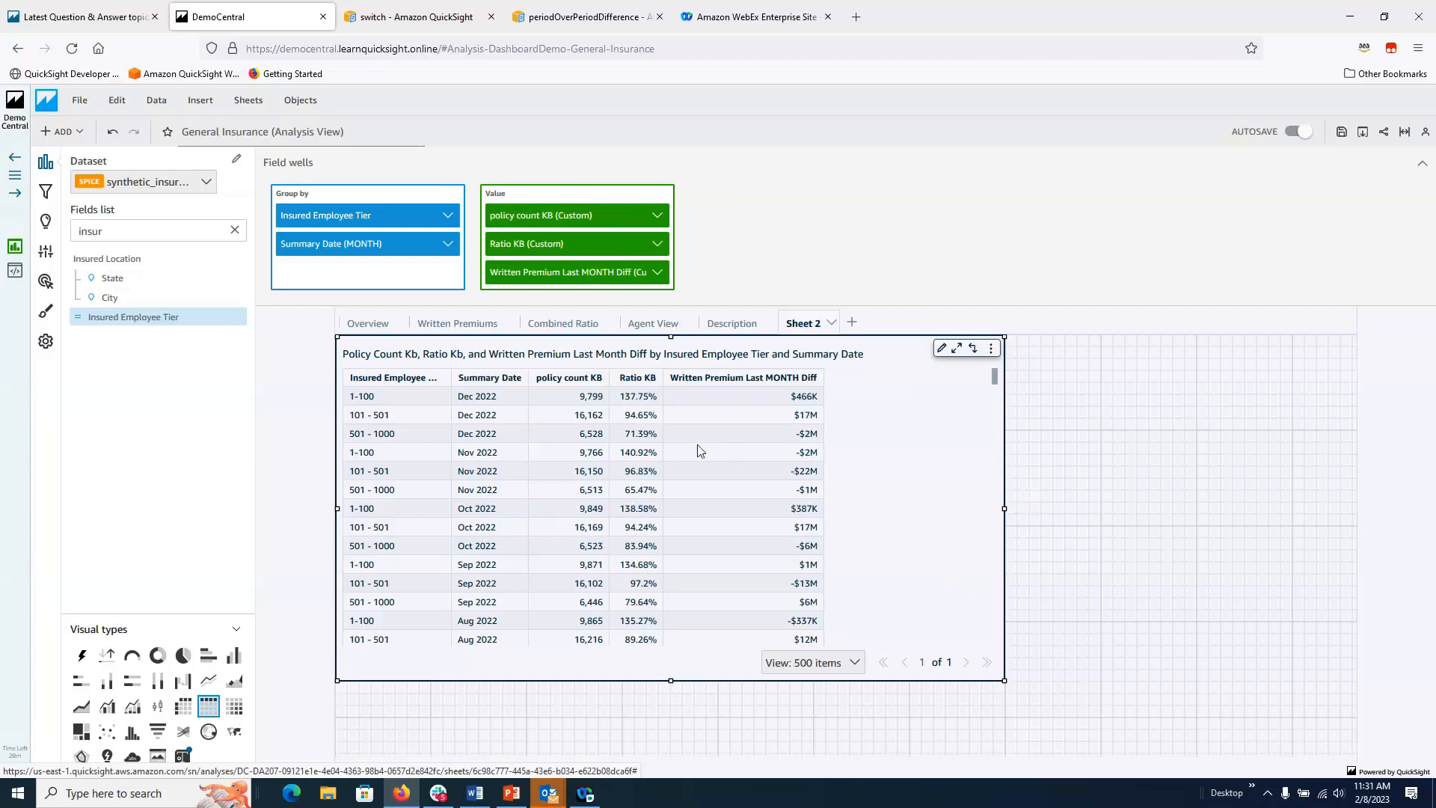
Step: Open the Calculation - Period Functions dashboard from the Feature Demo collection
click(13, 177)
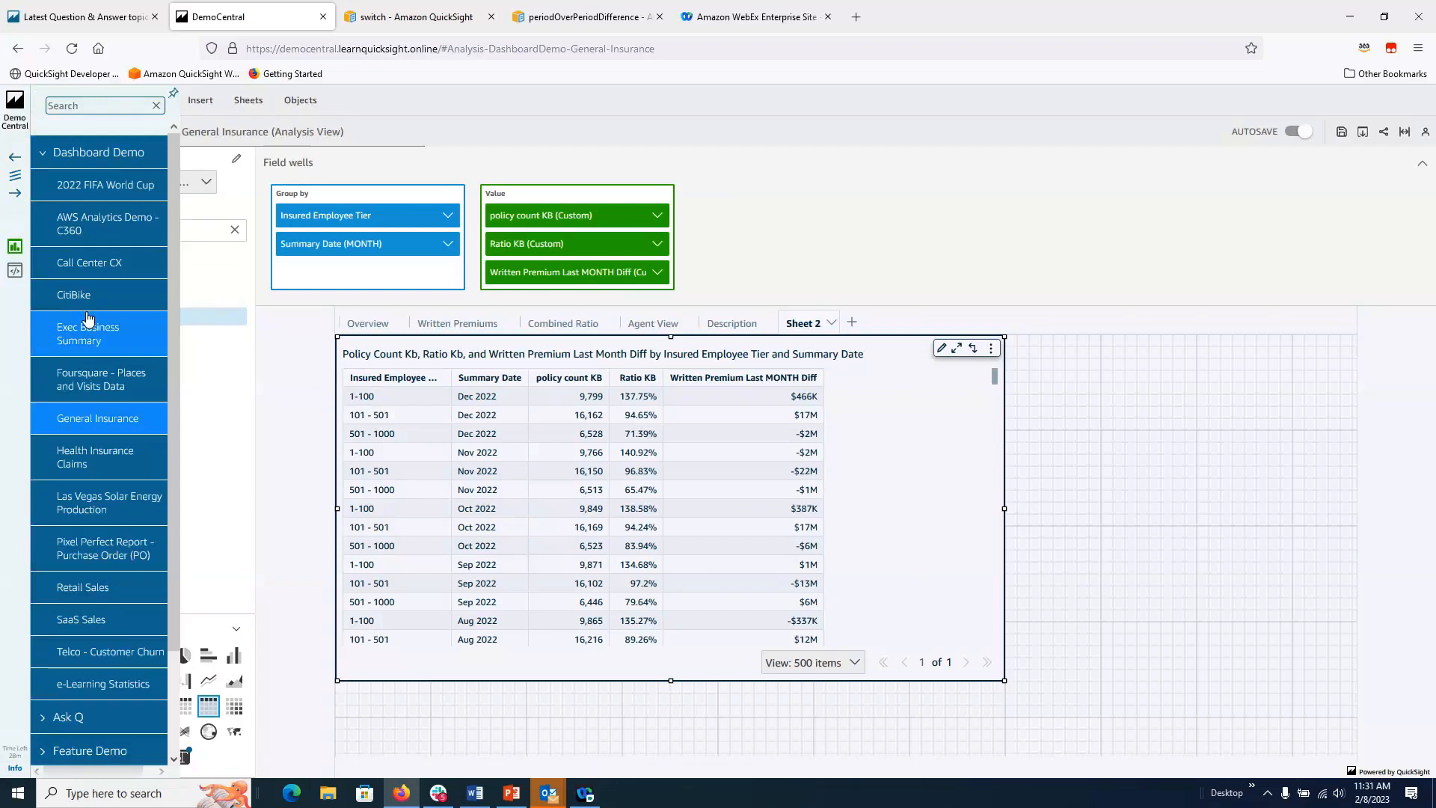
click(44, 155)
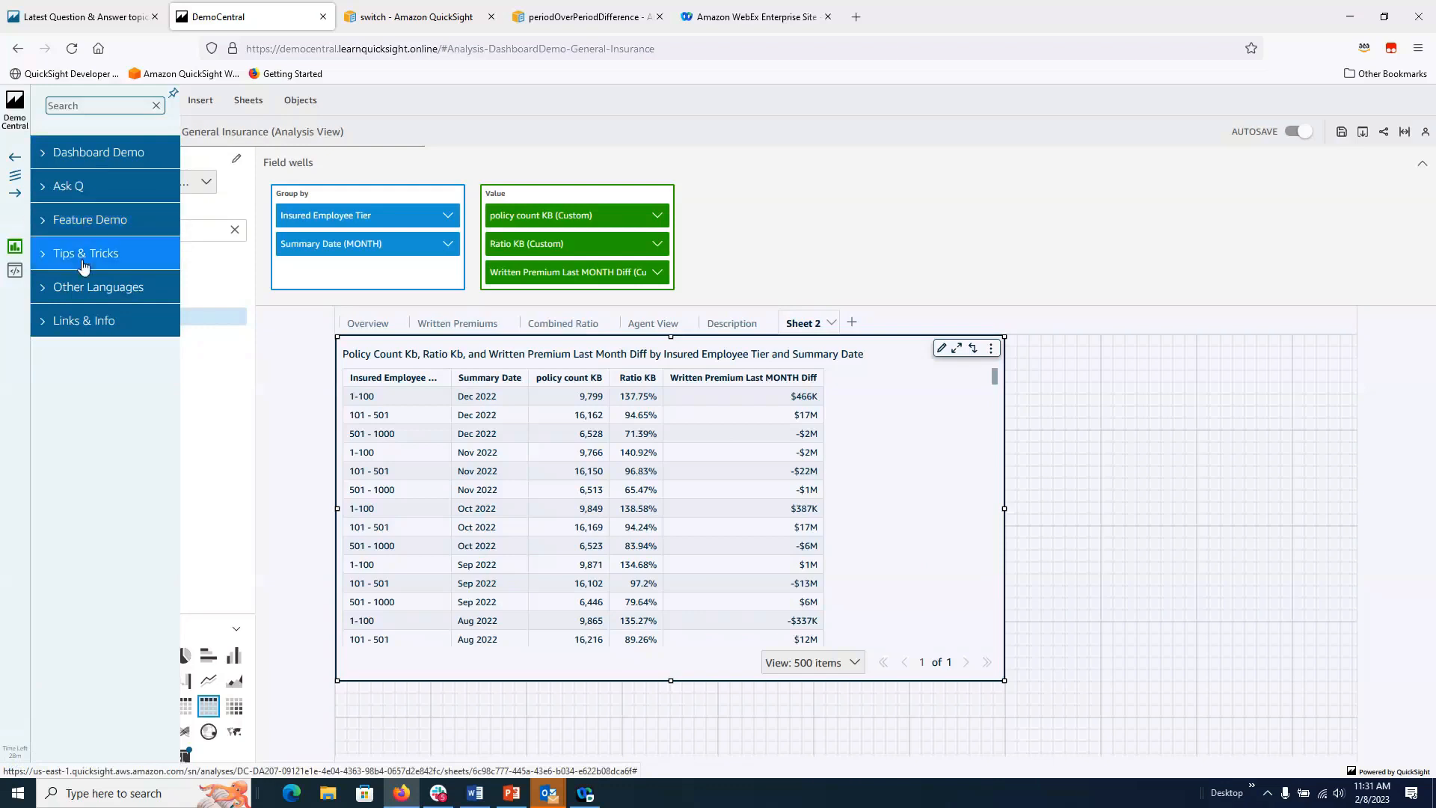
click(43, 225)
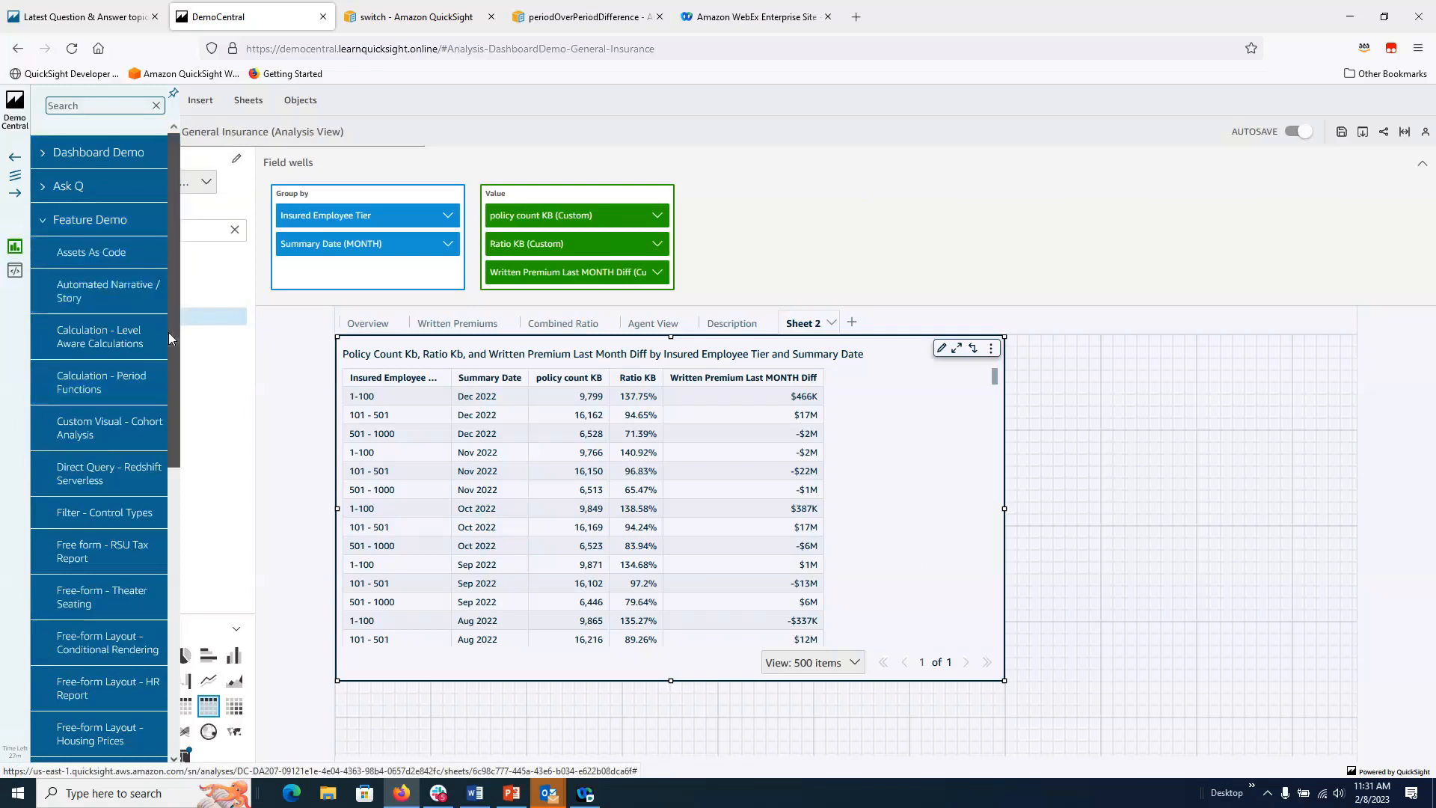
drag(168, 332, 169, 354)
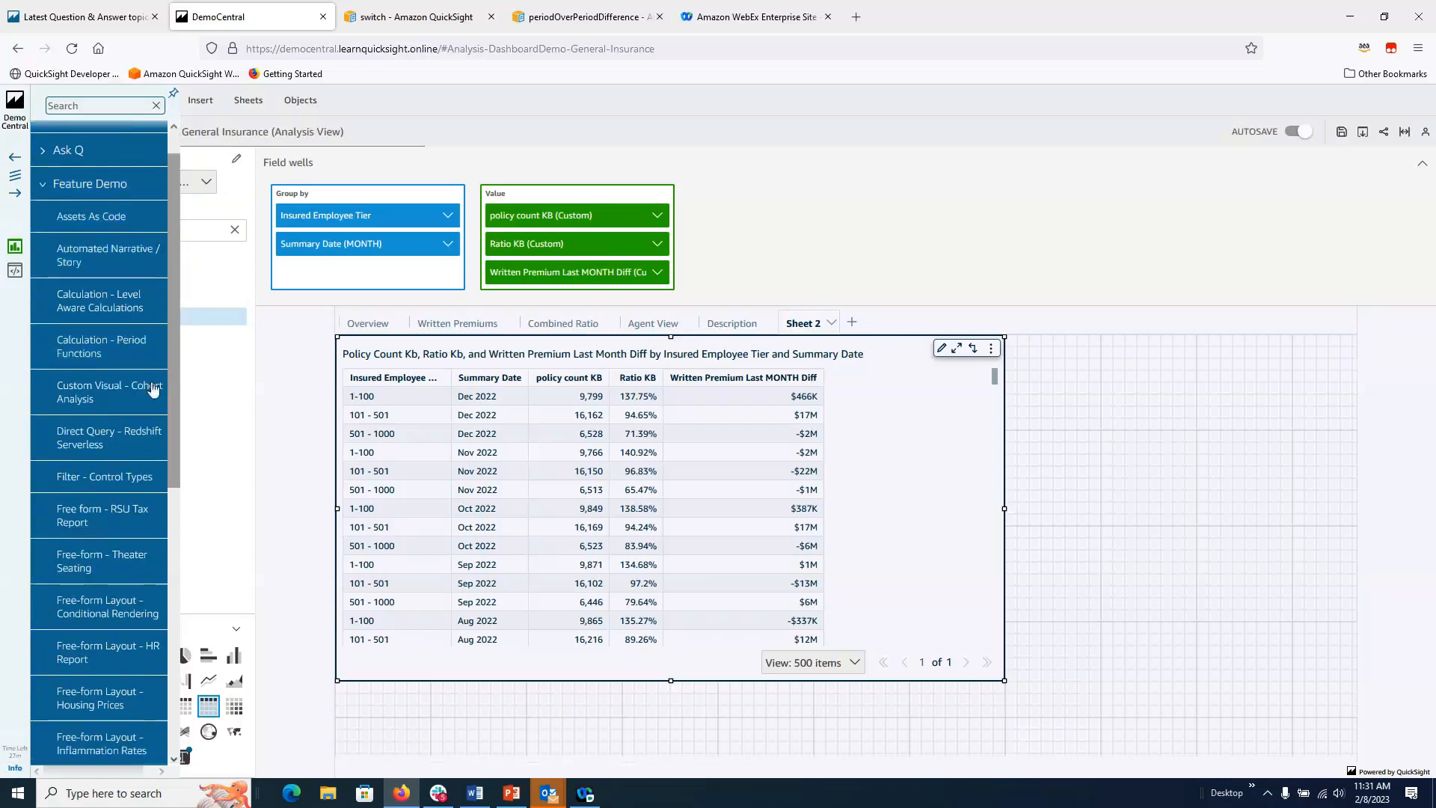
click(102, 355)
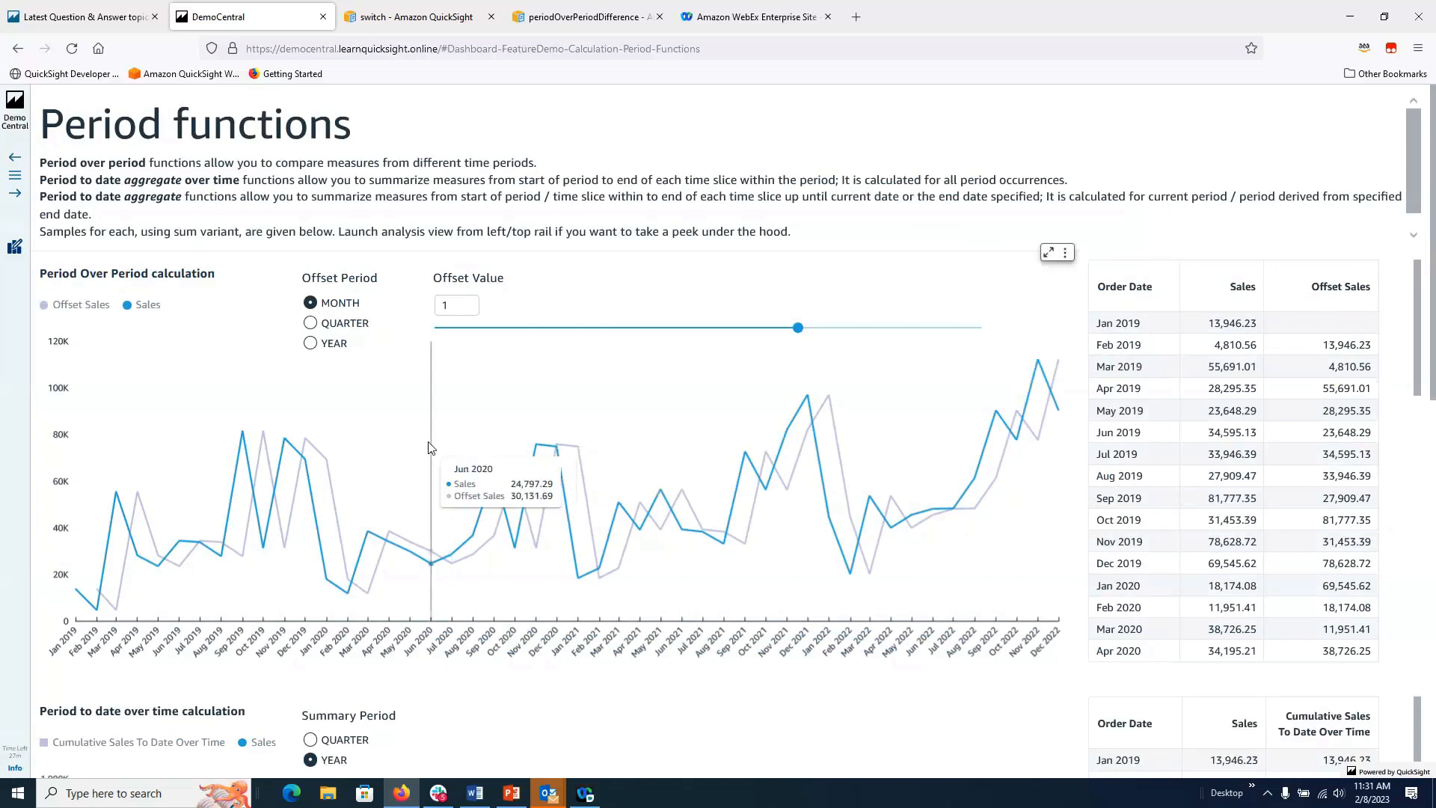
Step: Set the Period Over Period calculation's offset period to QUARTER and its offset value to 2
click(309, 330)
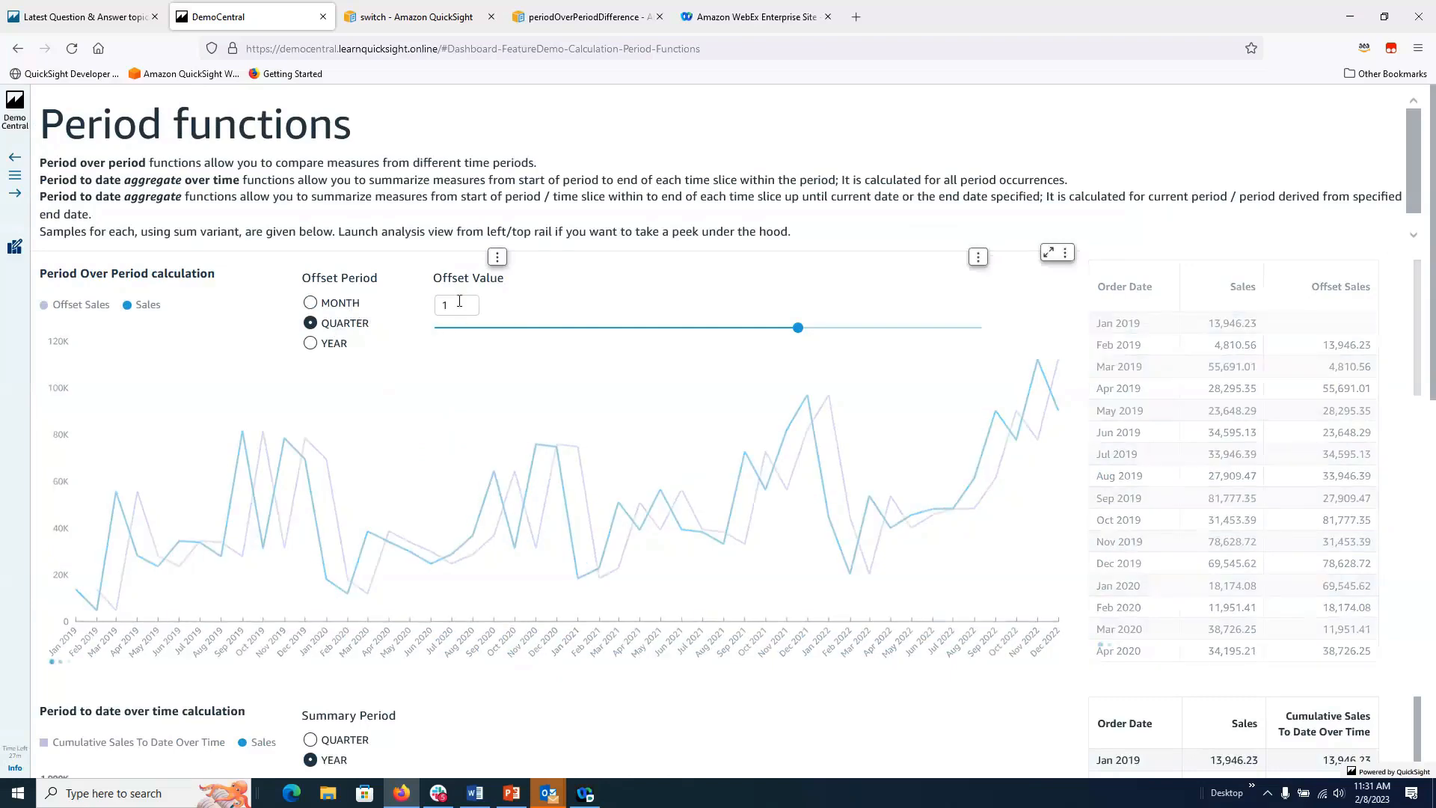
double_click(461, 303)
text(2)
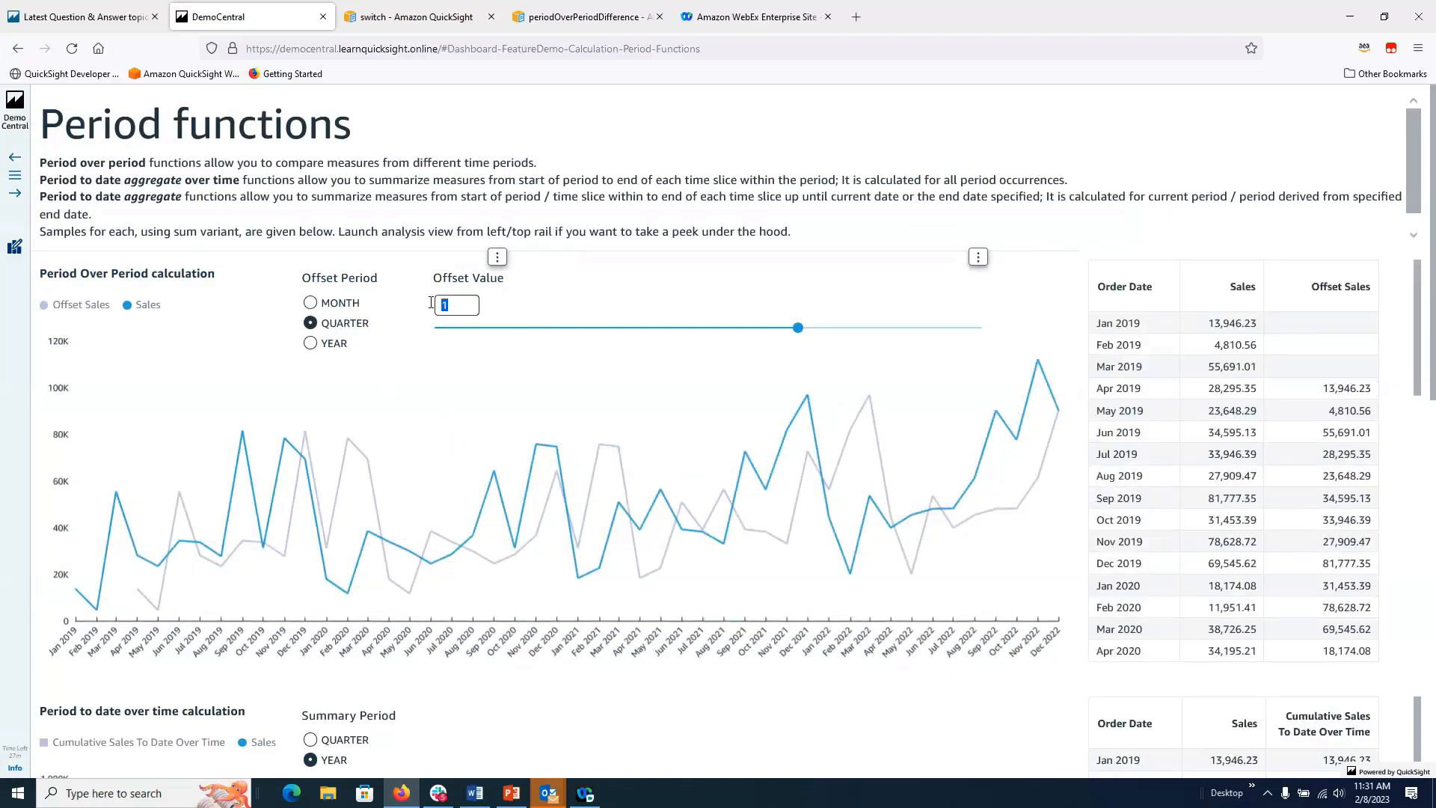
click(658, 304)
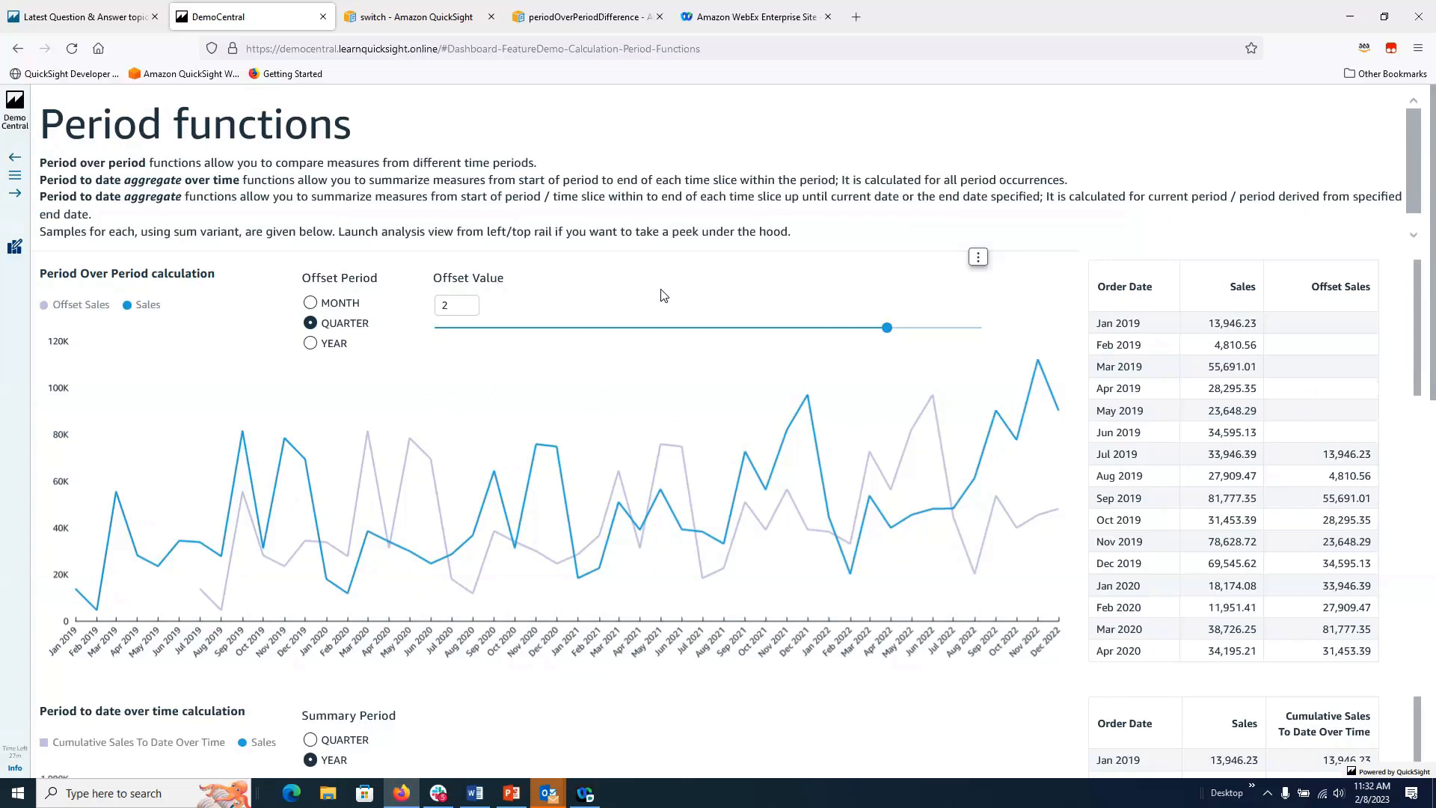
Step: Open the Period Functions analysis view and inspect which parameters the Offset Period and Offset Value controls use
click(15, 254)
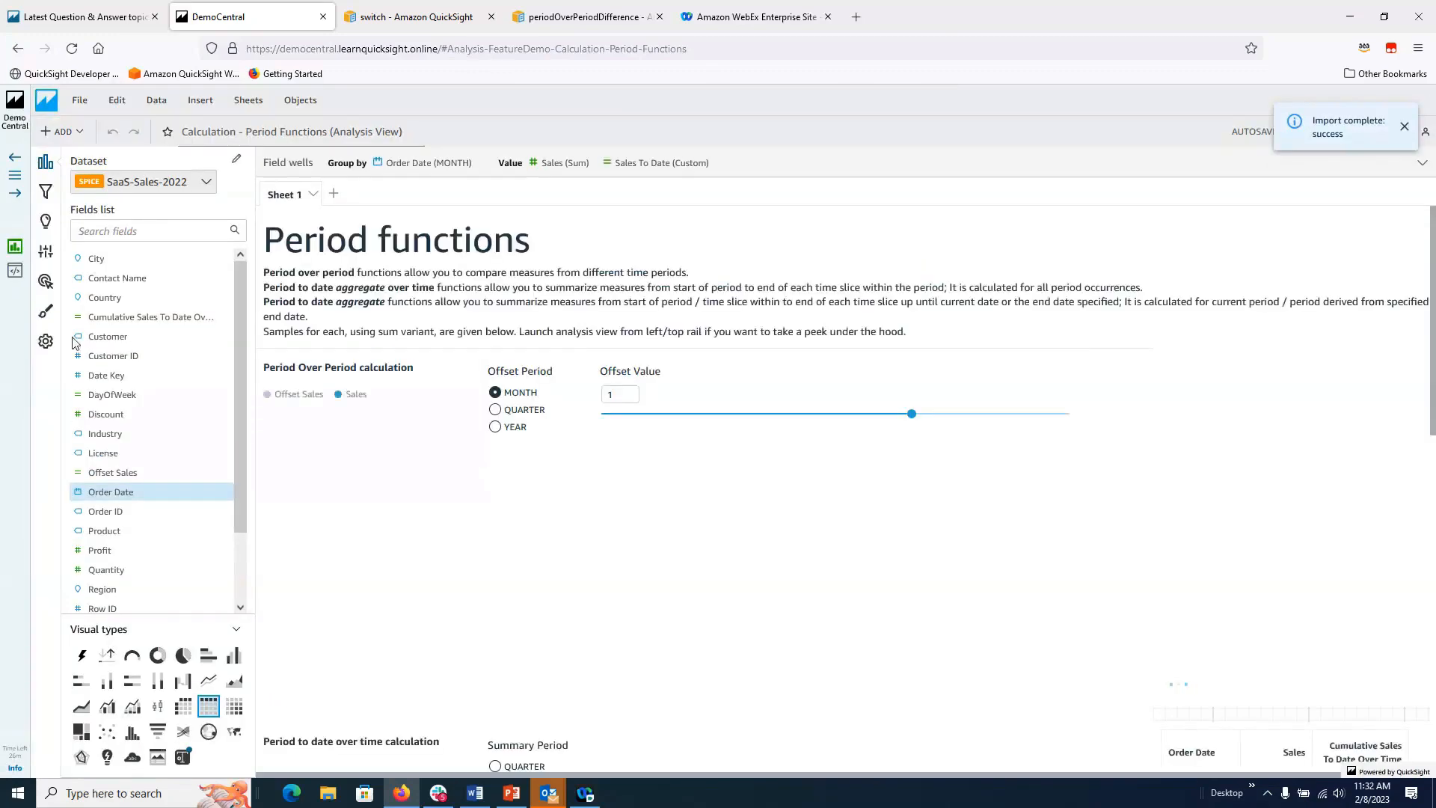
click(557, 403)
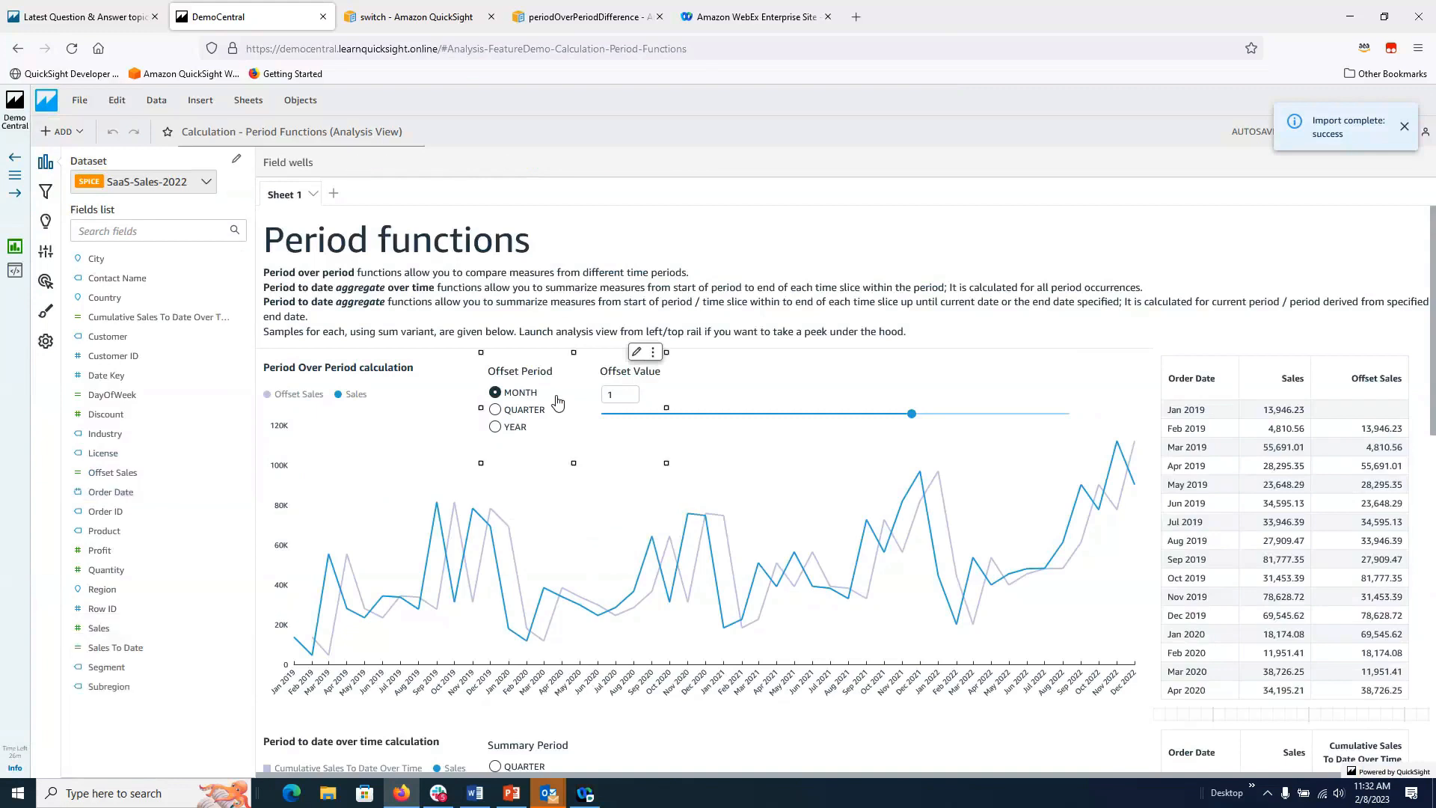
click(638, 354)
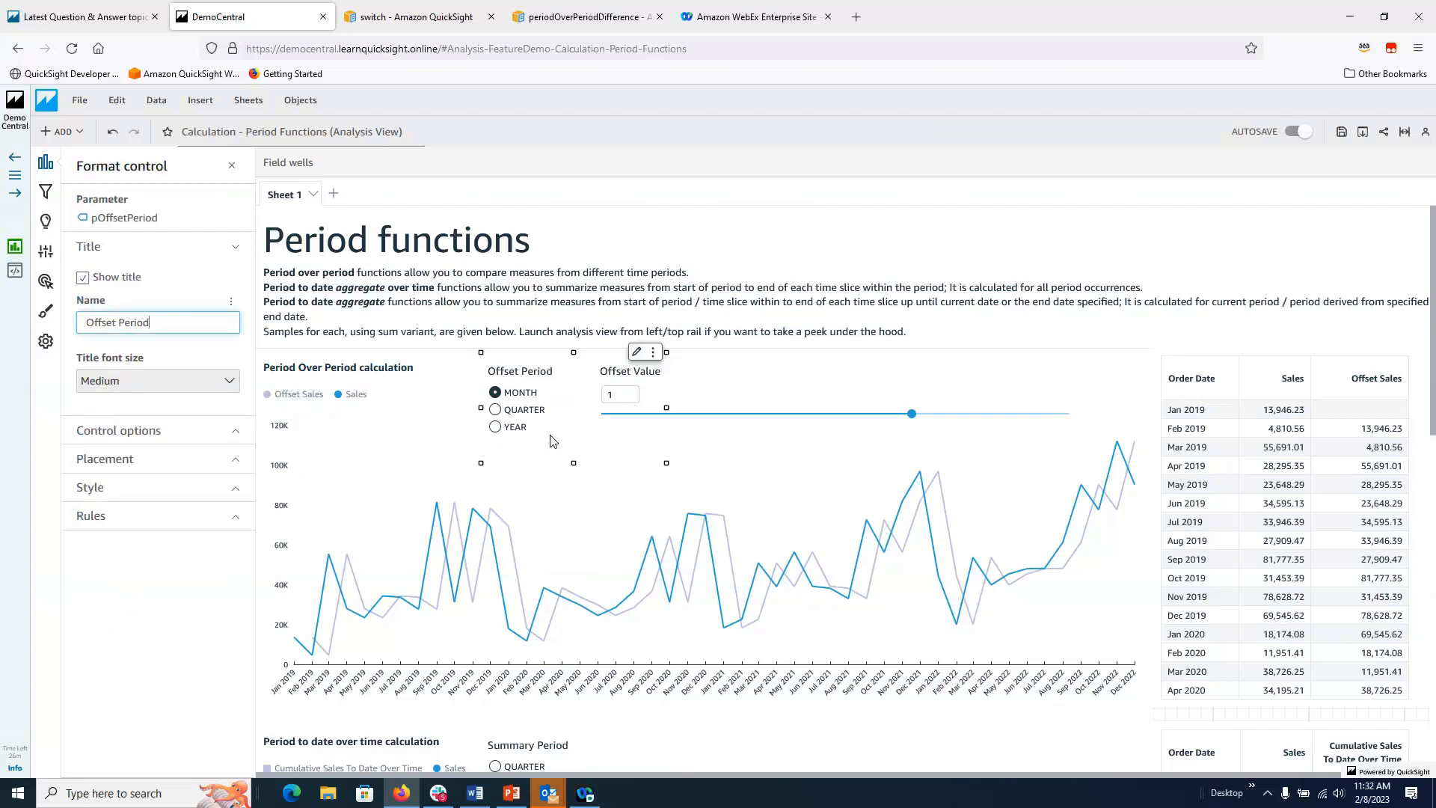
click(711, 392)
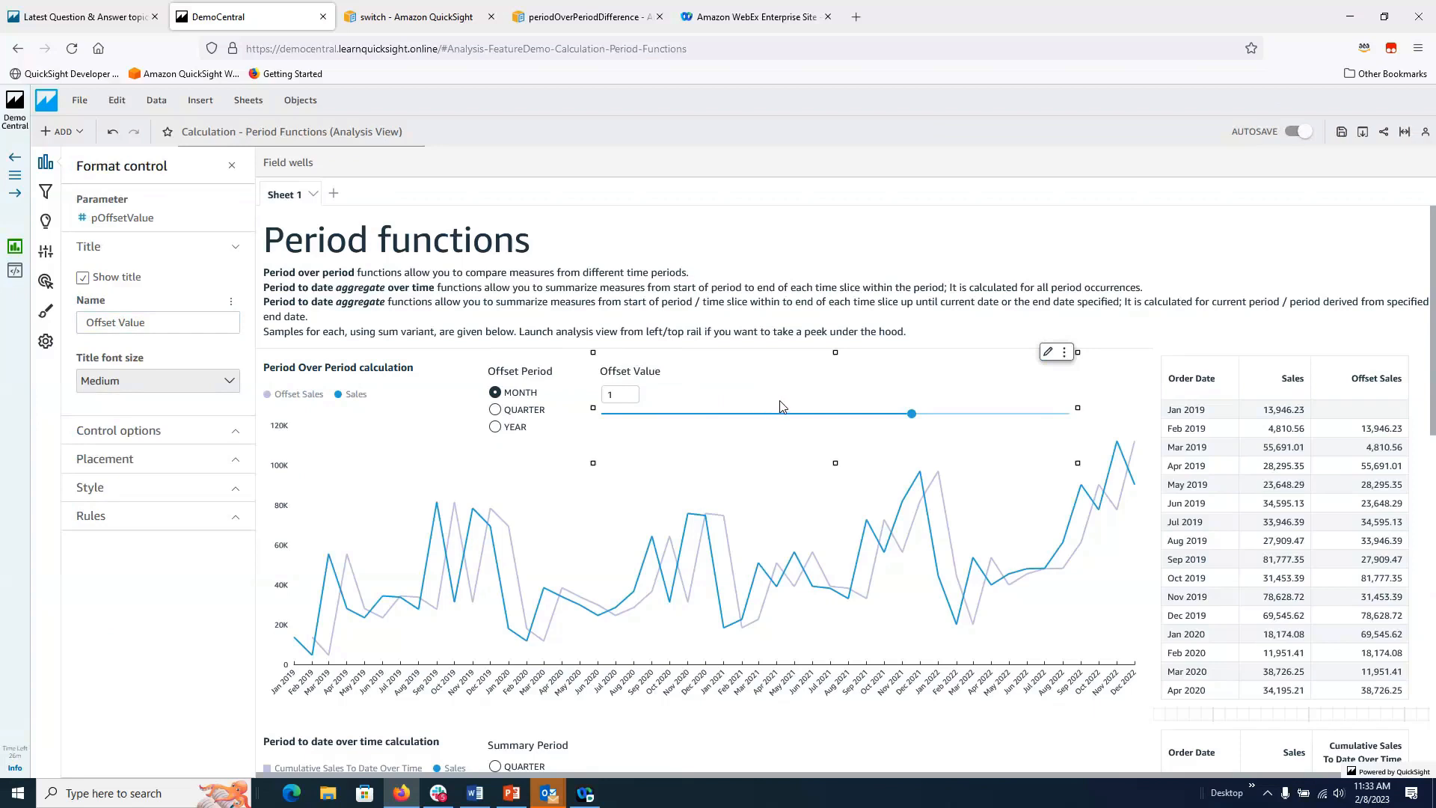
click(232, 167)
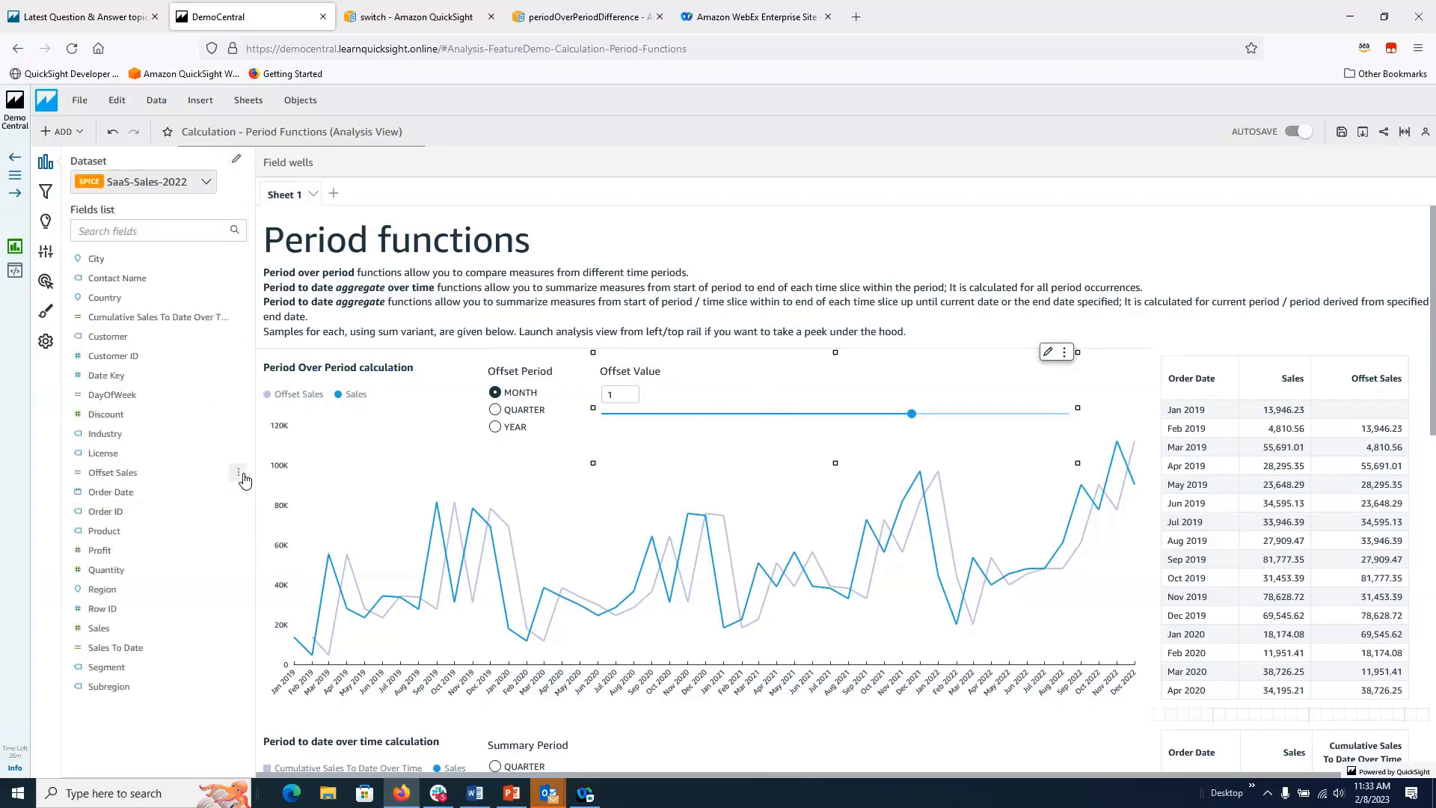
Step: Open the Offset Sales calculated field for editing and view the parameters available to its formula
click(238, 474)
click(320, 584)
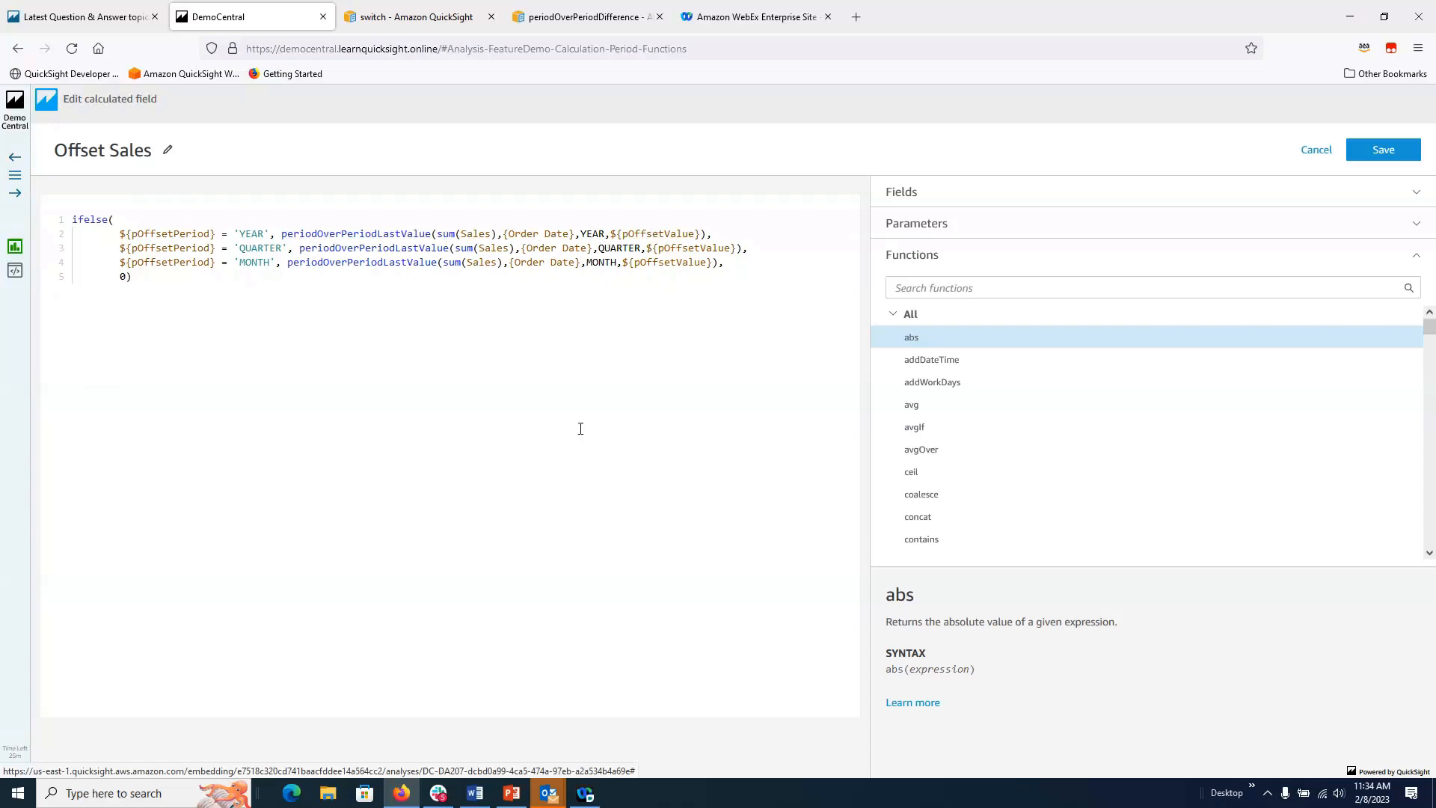
right_click(1115, 288)
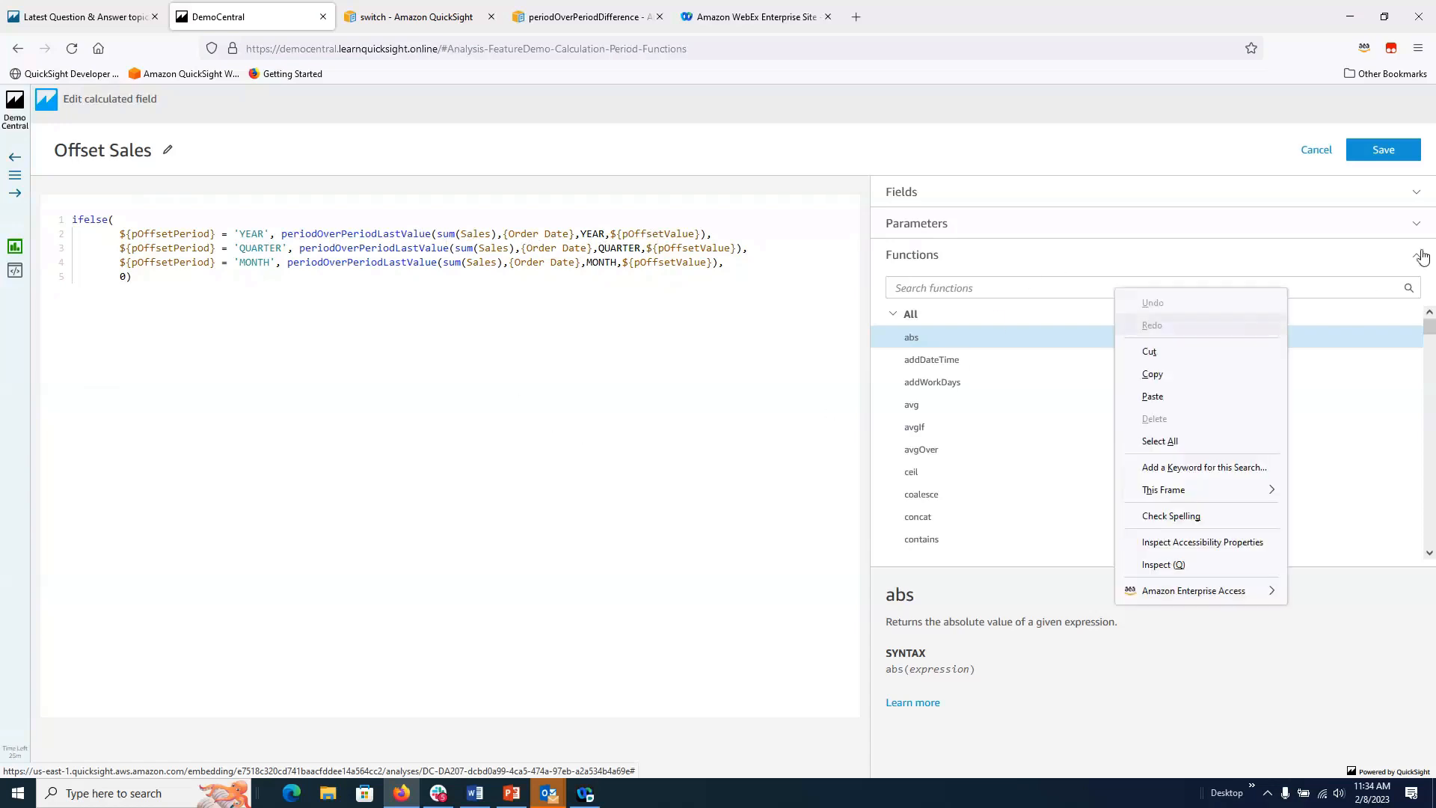
click(1419, 230)
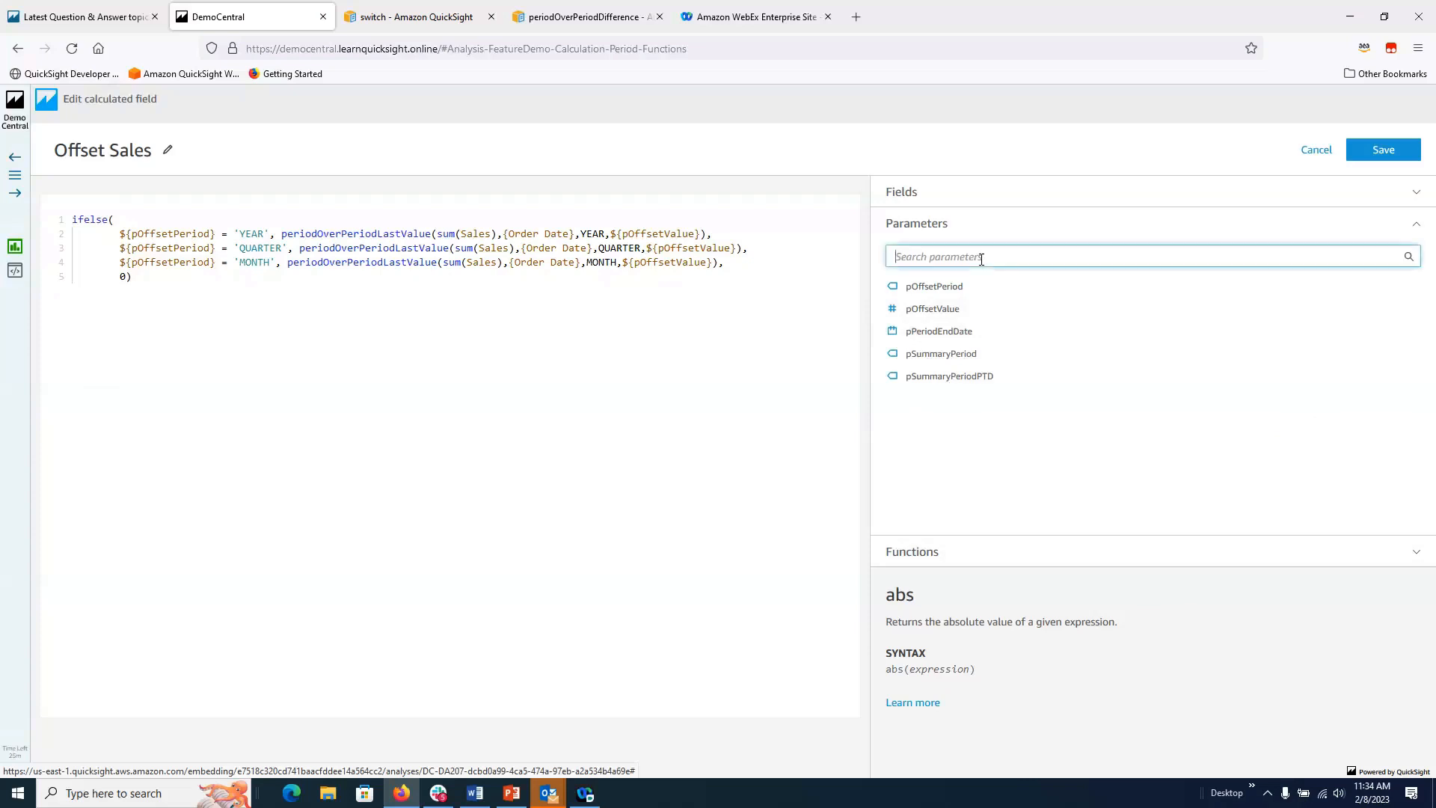
Step: Search the functions for "perio" and browse the period-over-period and period-to-date functions
click(986, 553)
click(968, 294)
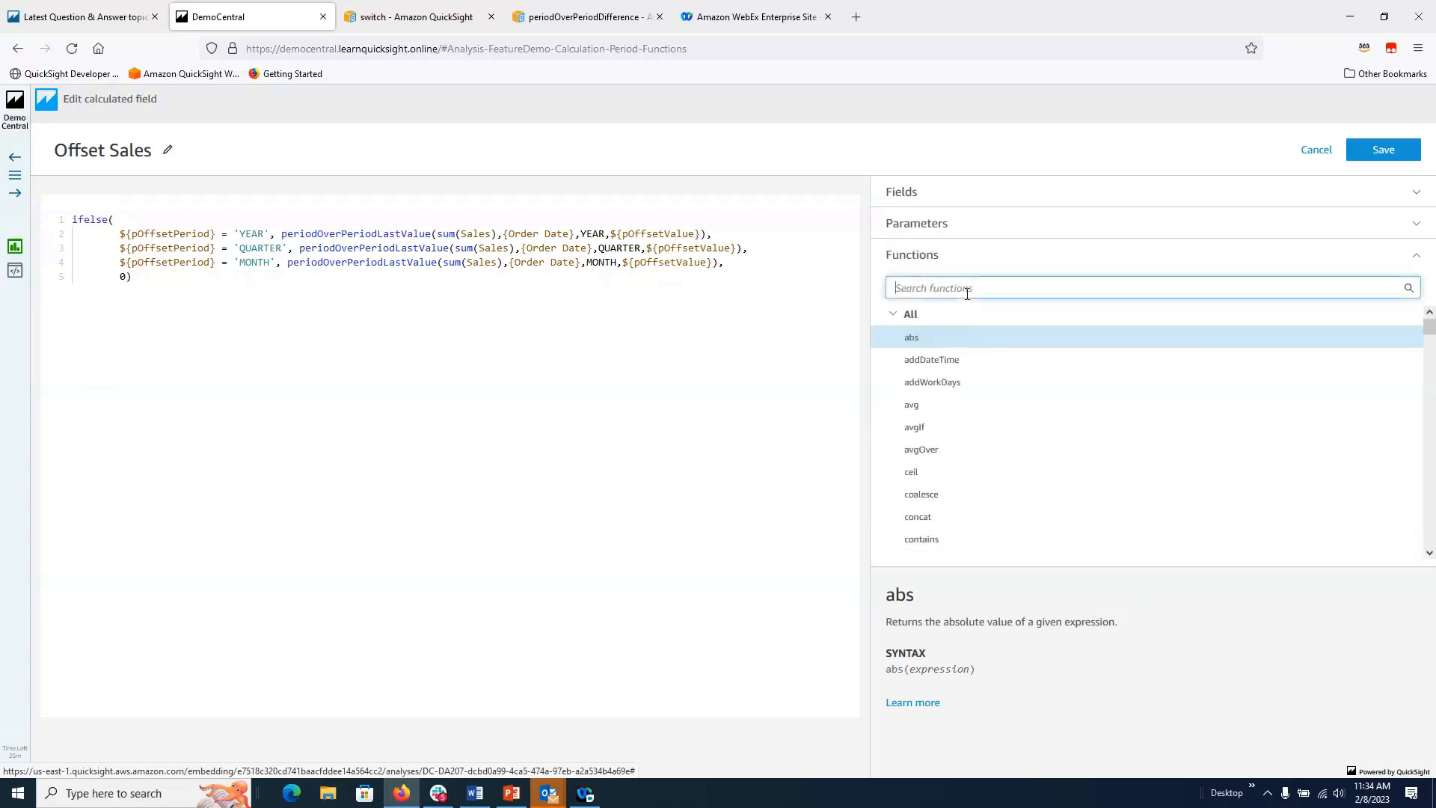
text(perio)
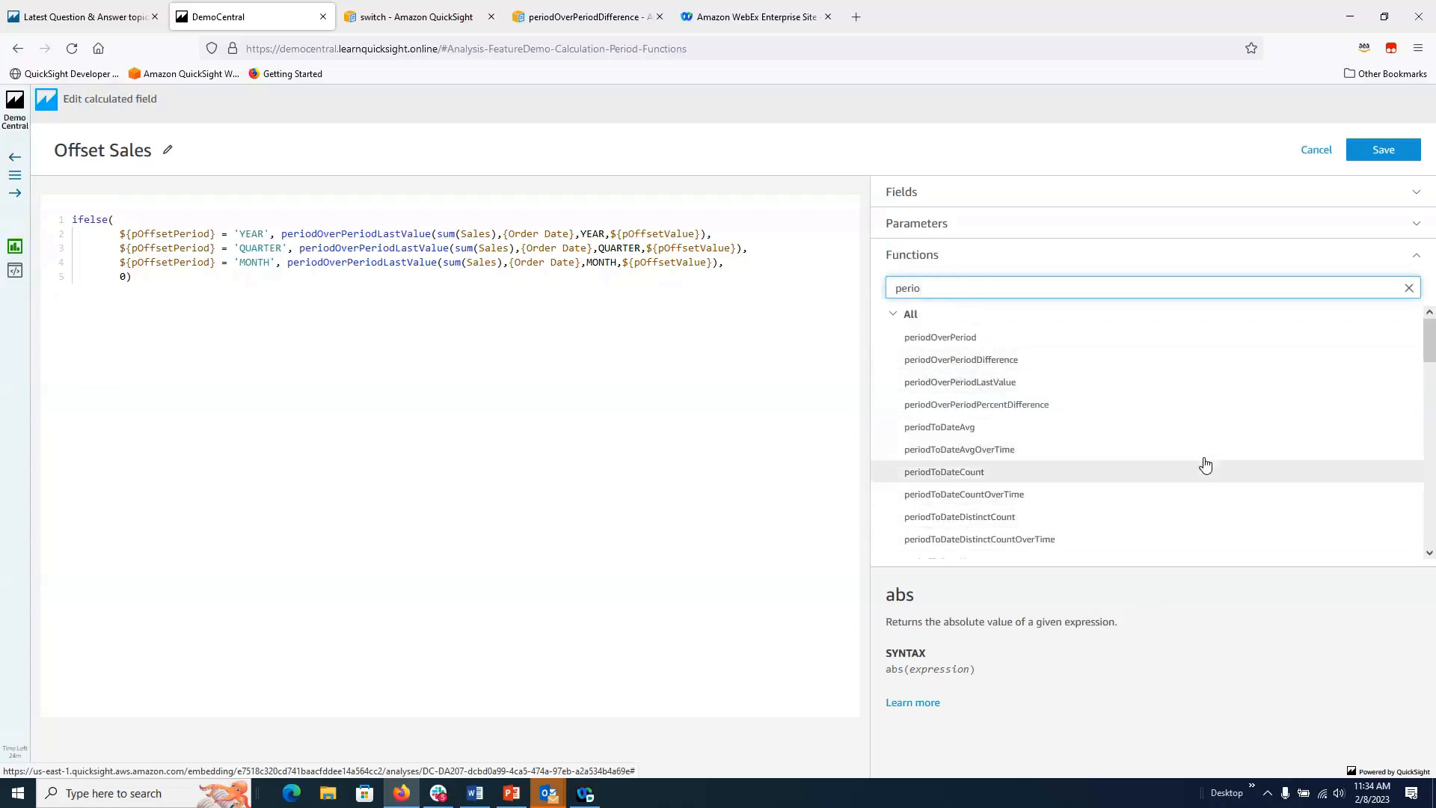
scroll(1207, 464, down, 2)
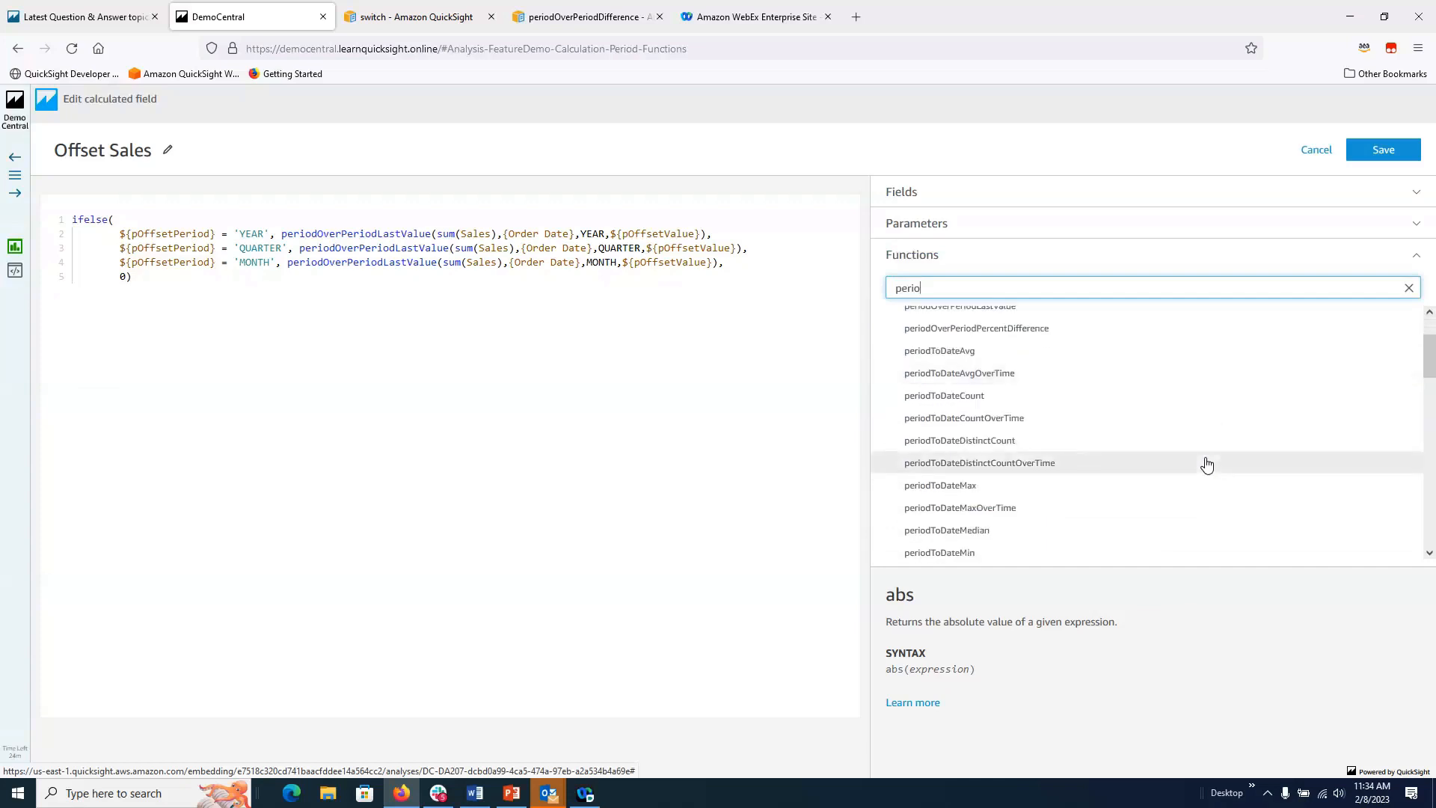
scroll(1207, 465, up, 4)
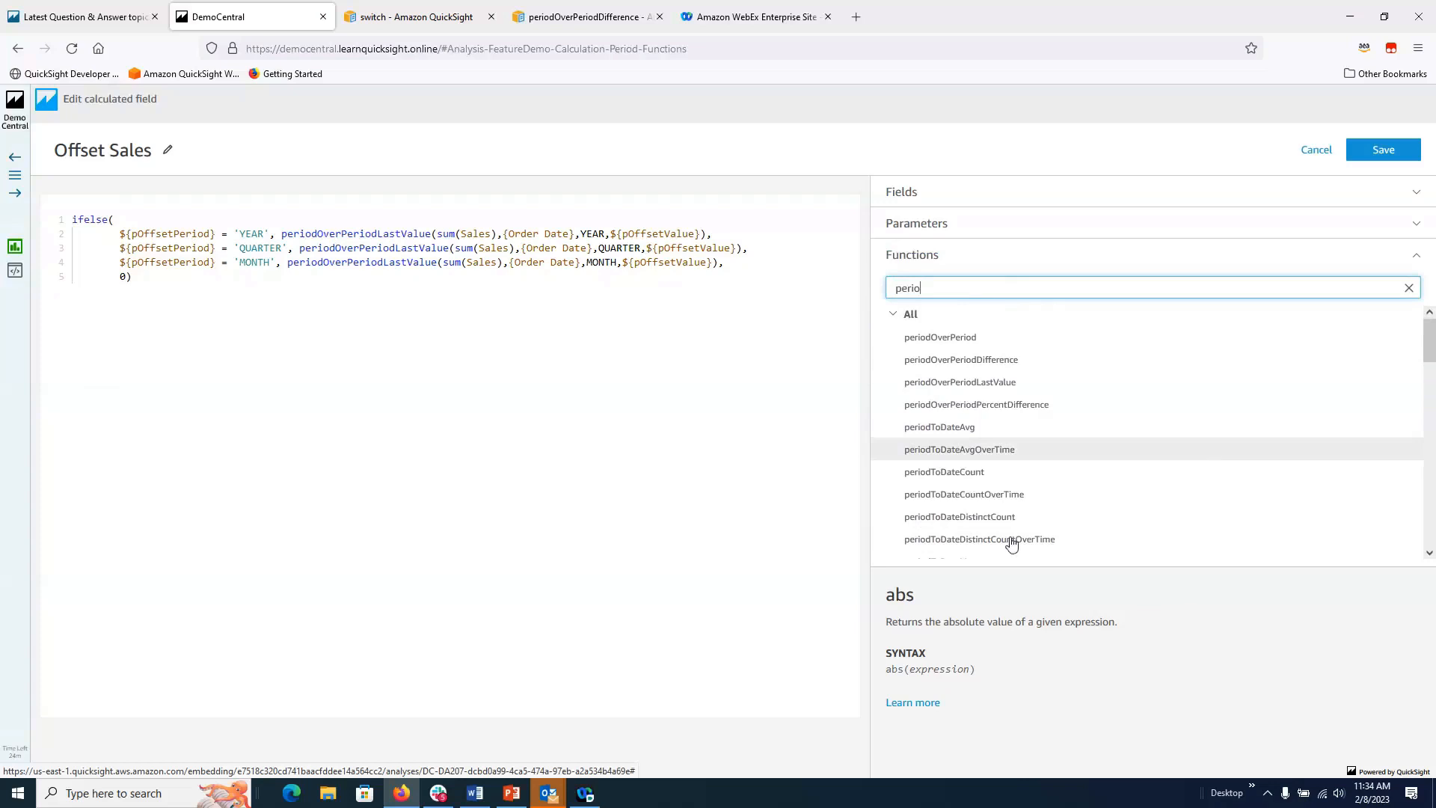
Step: Open the Calculation - Duration Time Format (HH:MM:SS) dashboard from Tips & Tricks and widen the Avg Talk Time (sec) column
click(15, 180)
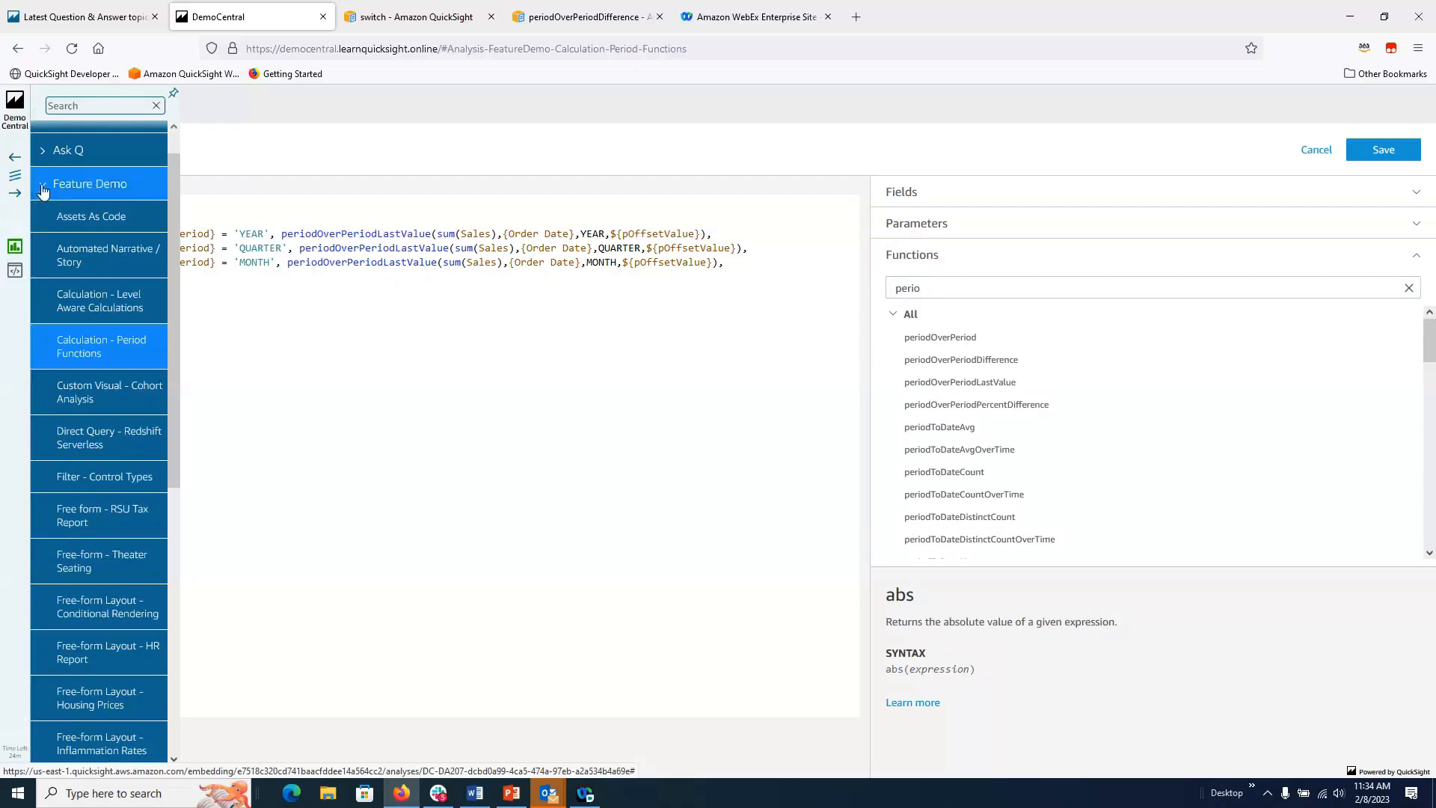
click(42, 189)
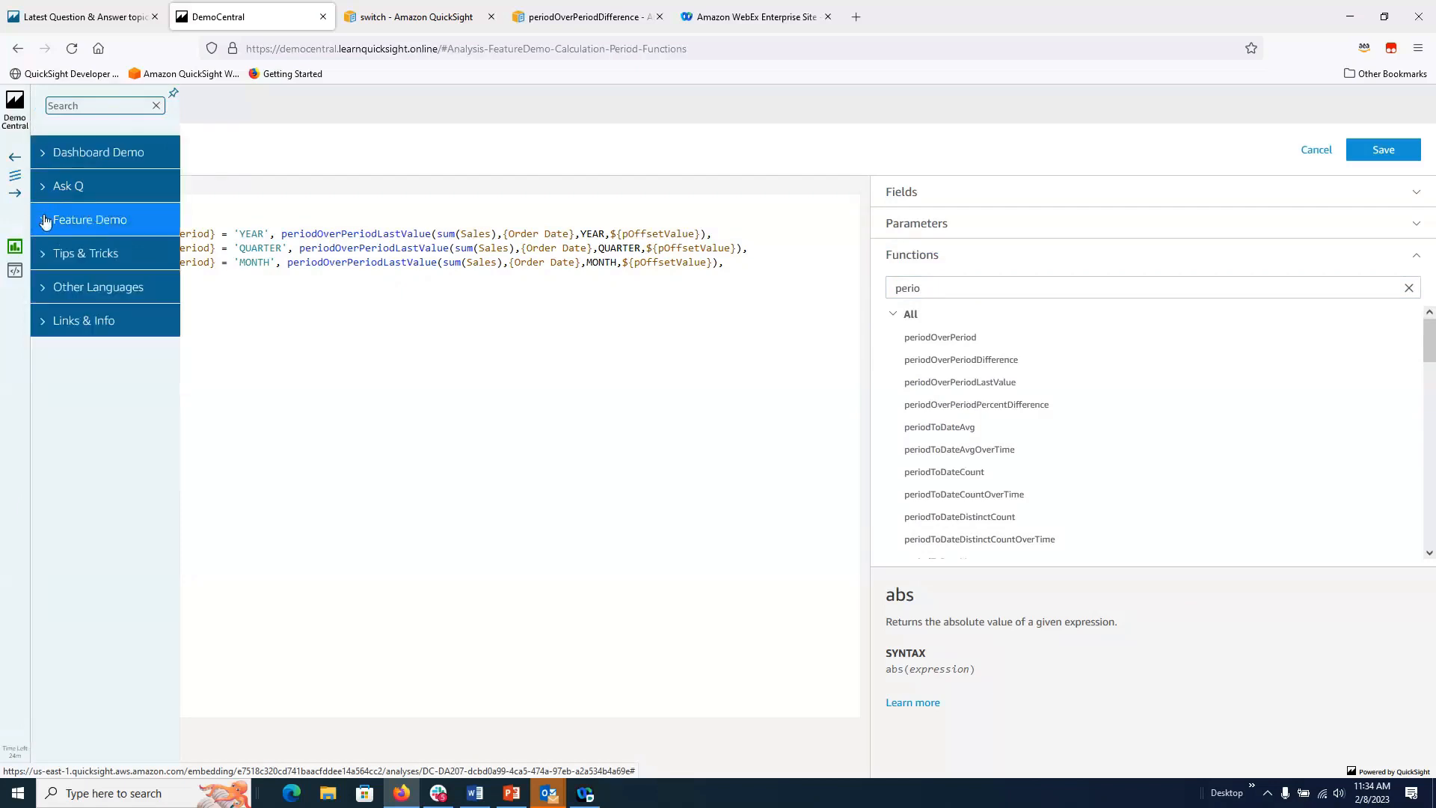
click(43, 258)
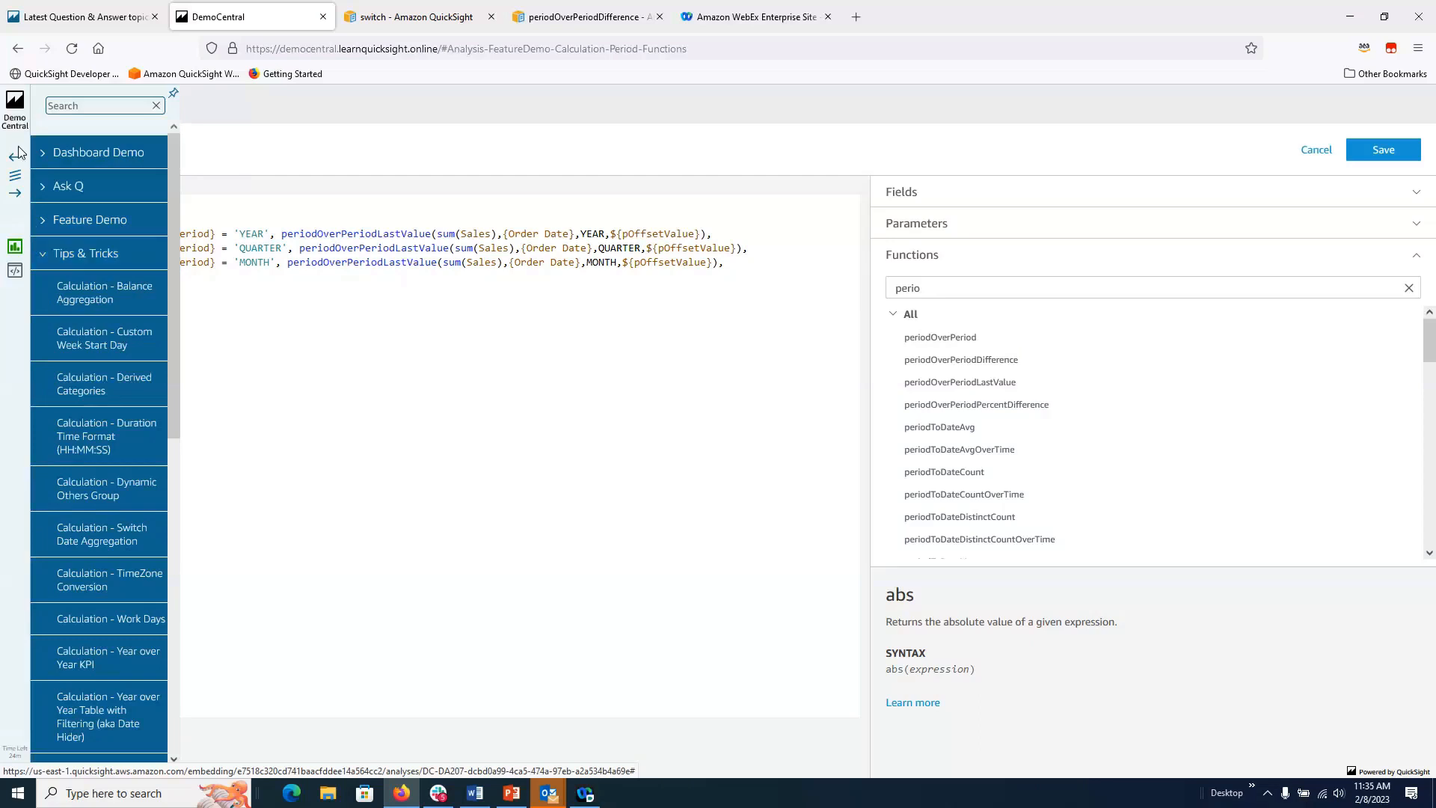
click(91, 447)
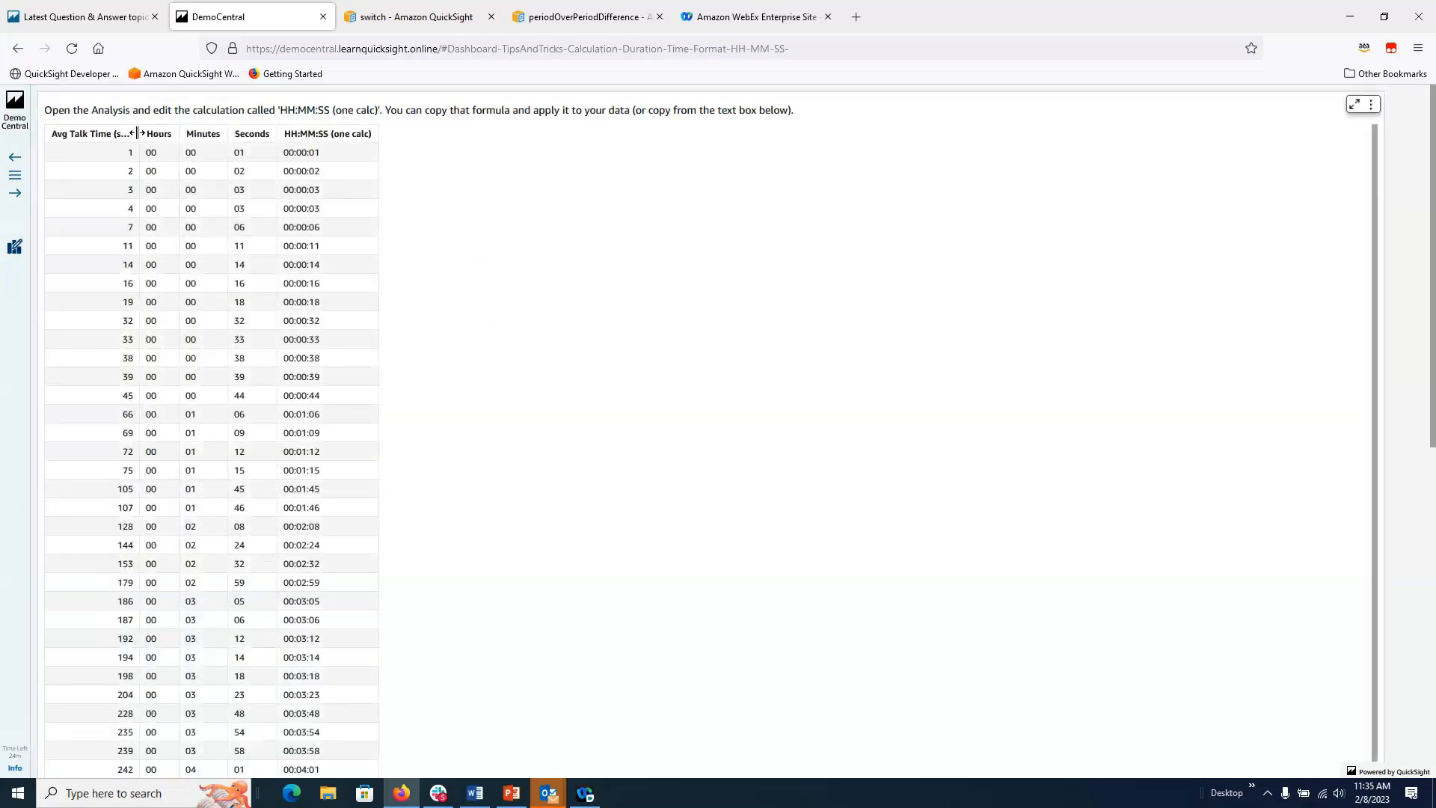
drag(139, 133, 215, 148)
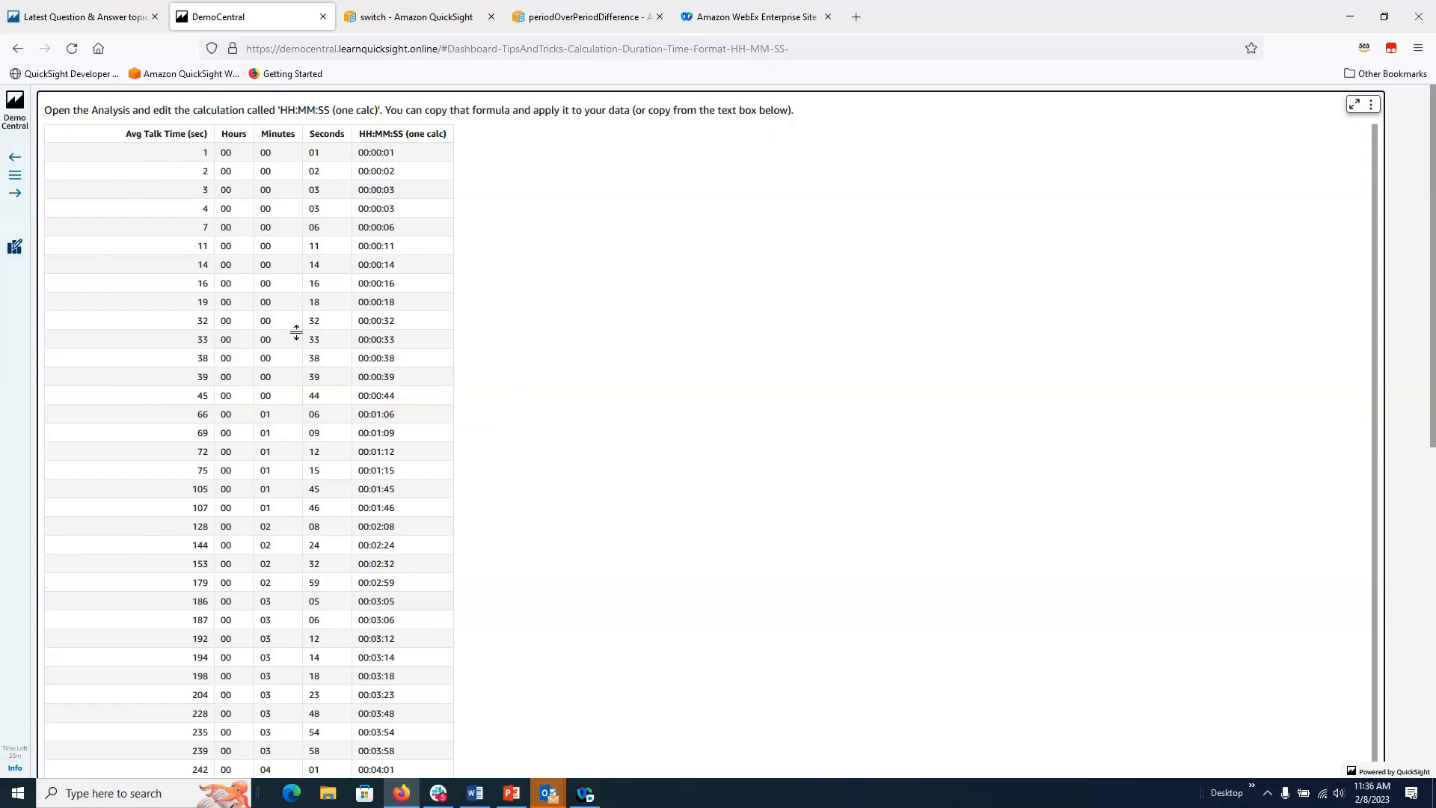
Step: Open the Duration Time Format analysis view and examine the formula of the HH:MM:SS (one calc) calculated field, leaving it unsaved
click(15, 249)
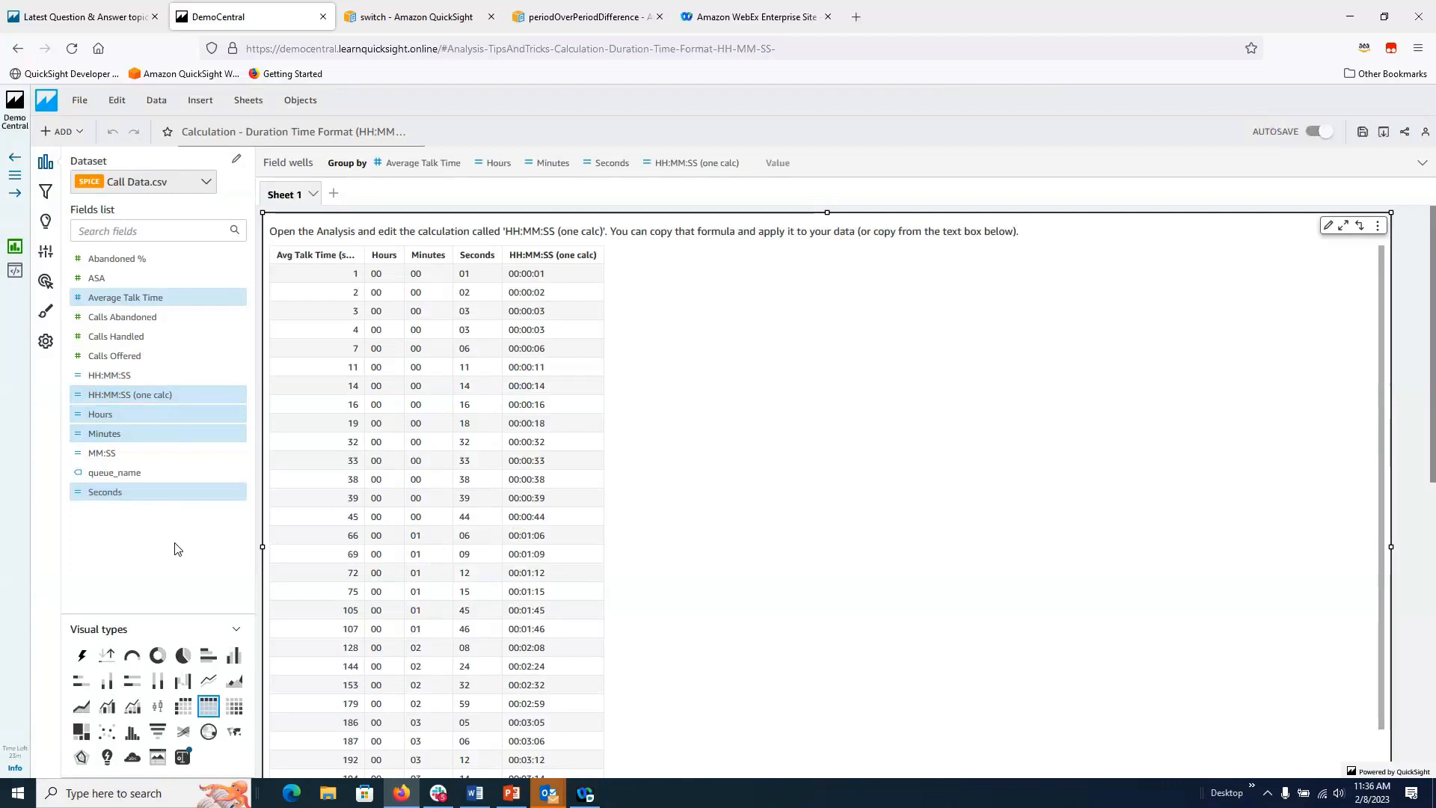
click(239, 396)
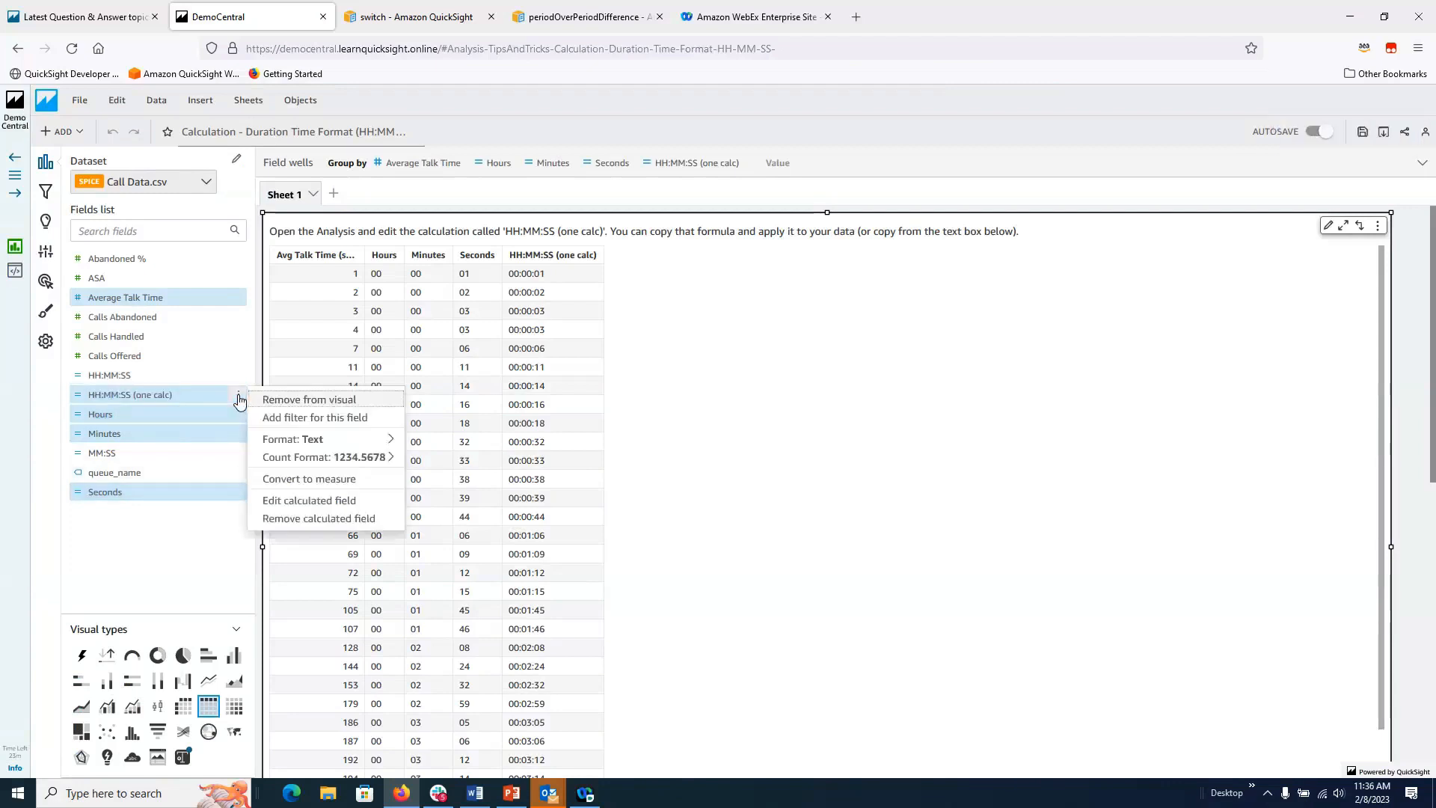
click(309, 500)
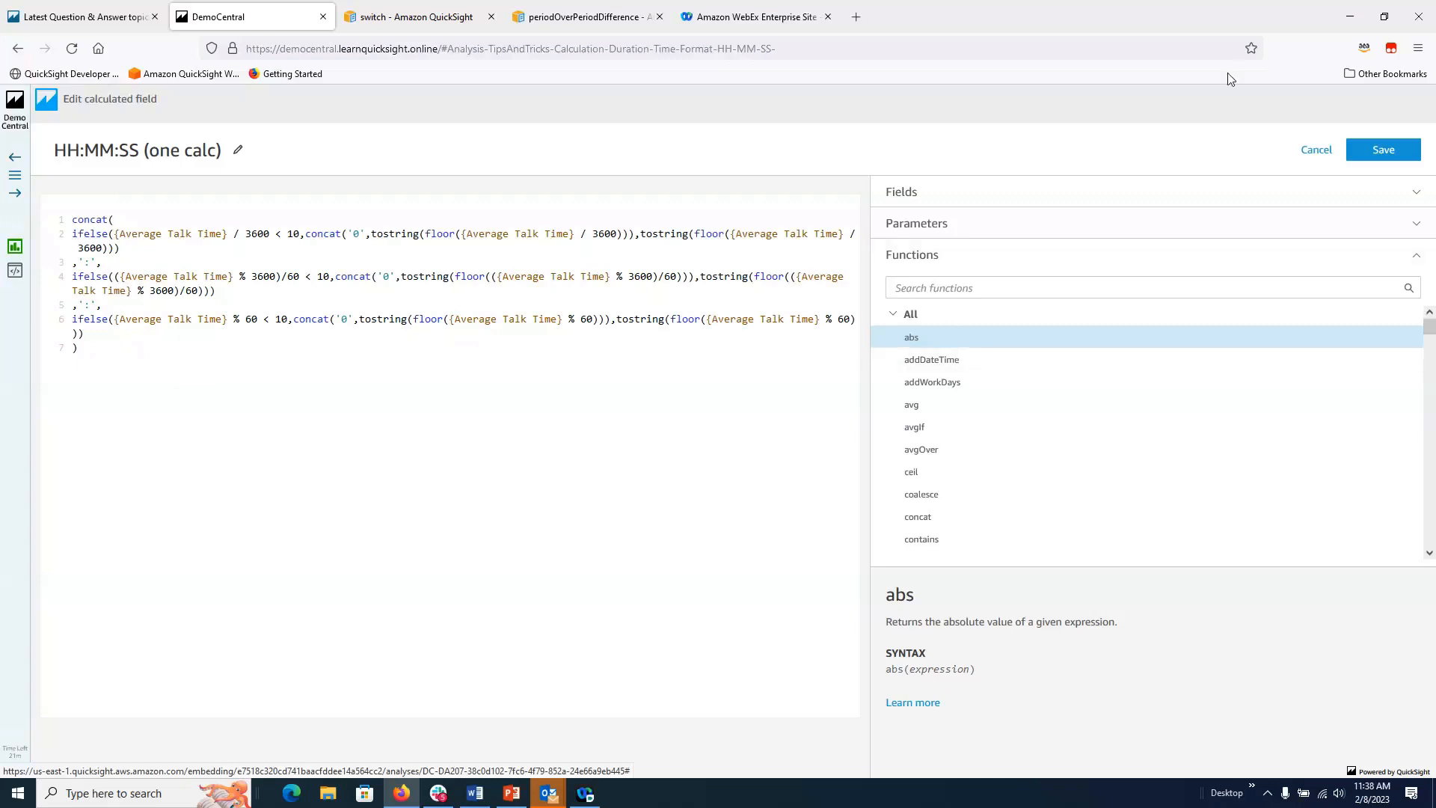
click(1314, 153)
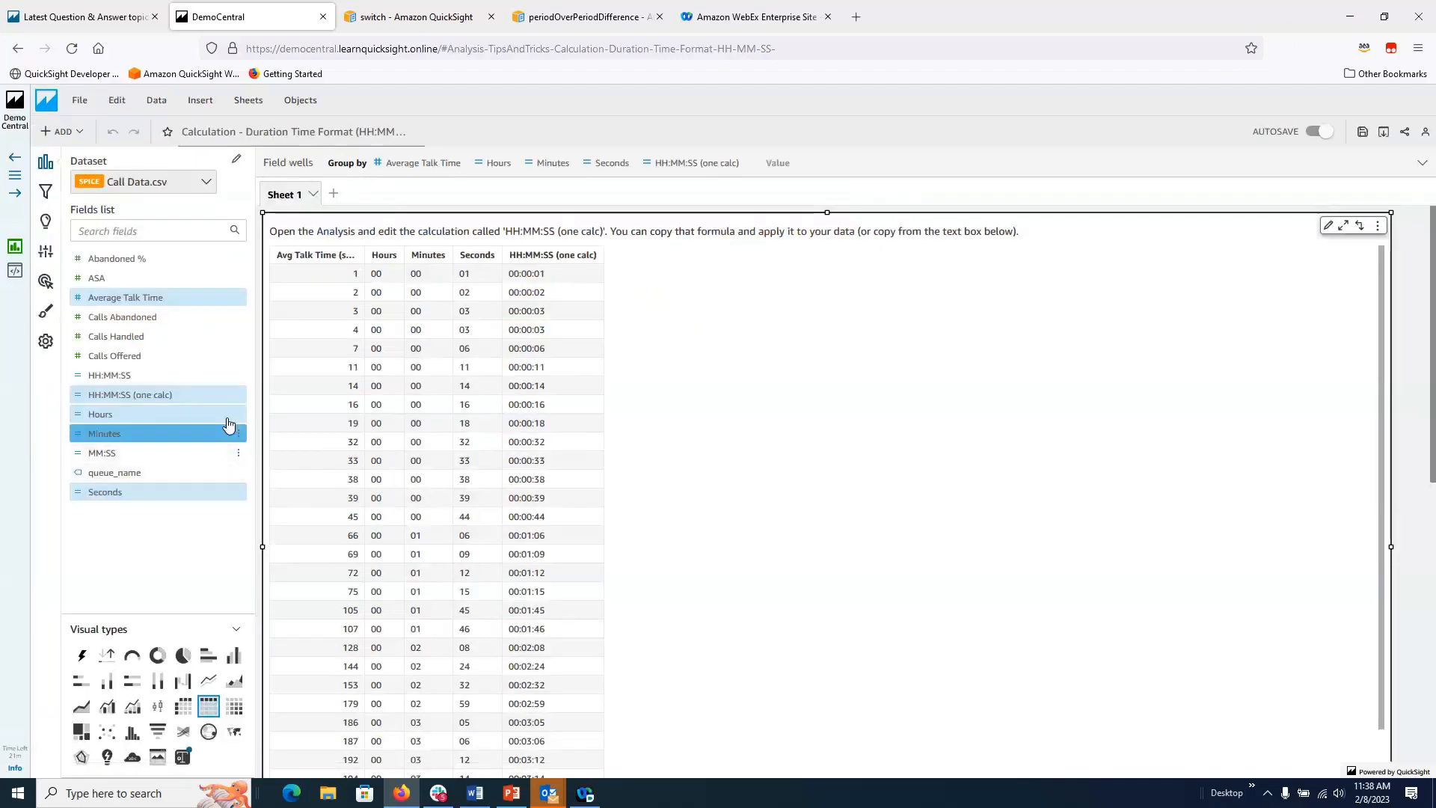
Step: Open the Hours calculated field, examine its ifelse formula, and leave the editor without saving
click(238, 415)
click(295, 518)
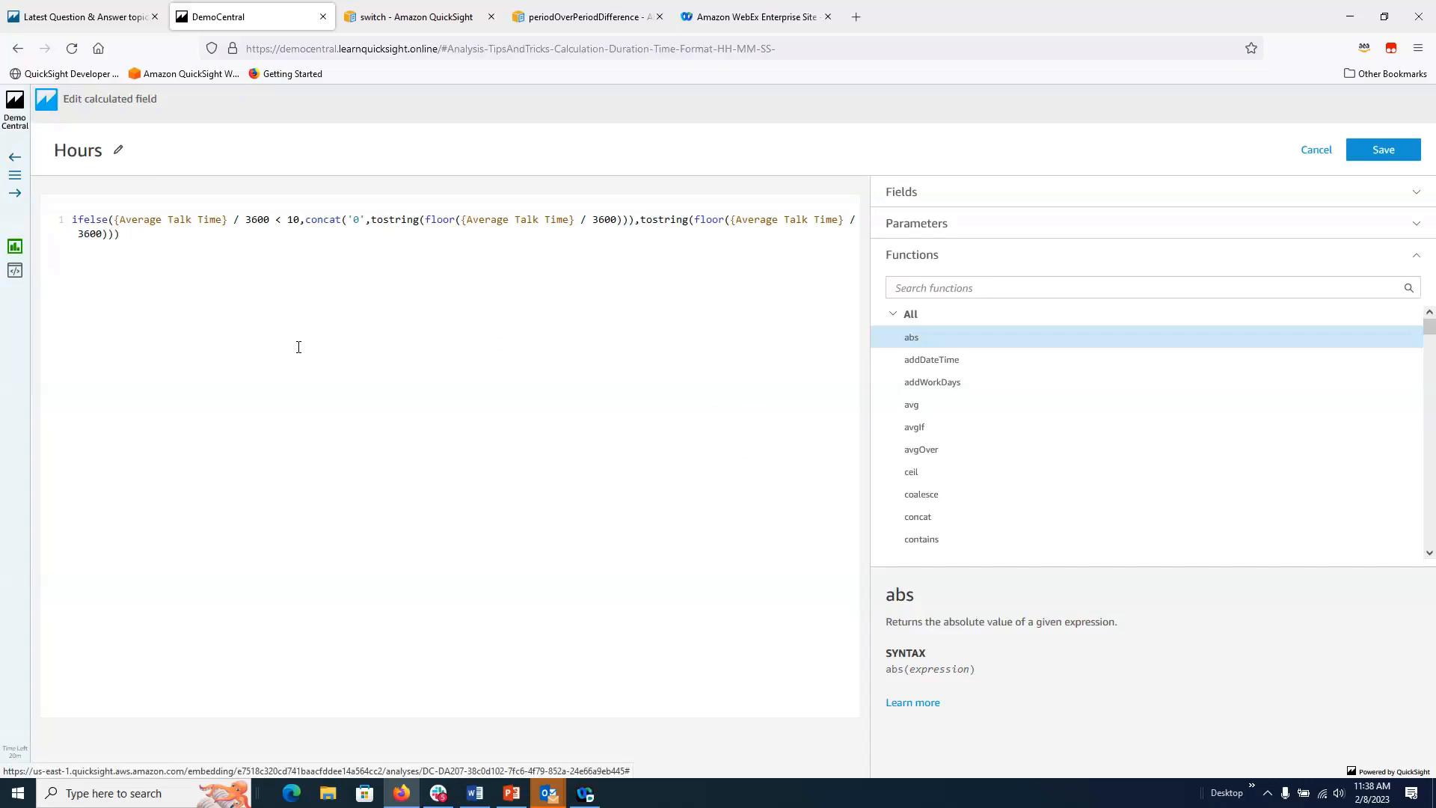
click(1317, 149)
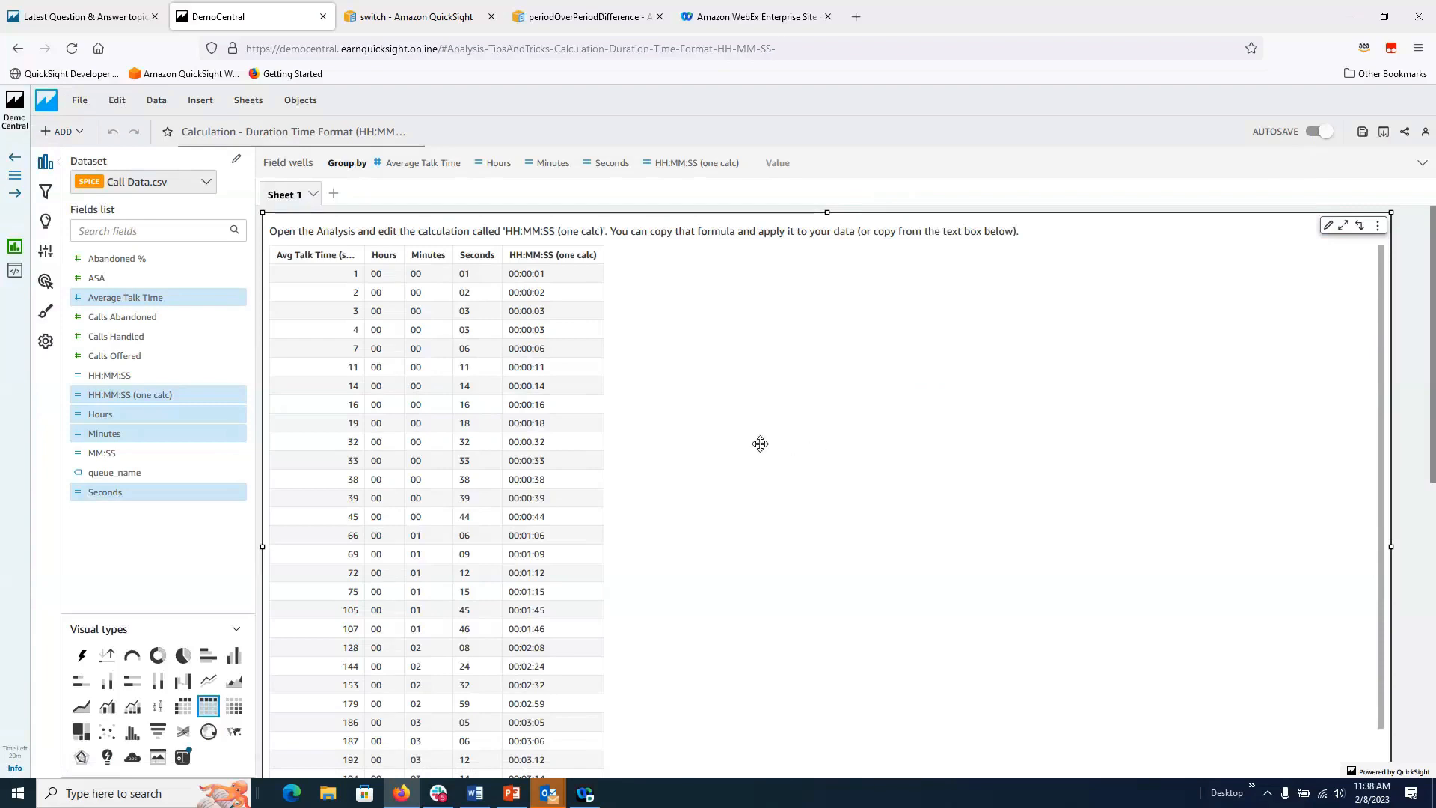
Step: Open the DemoCentral navigation and browse the calculation samples listed under Tips & Tricks
click(14, 183)
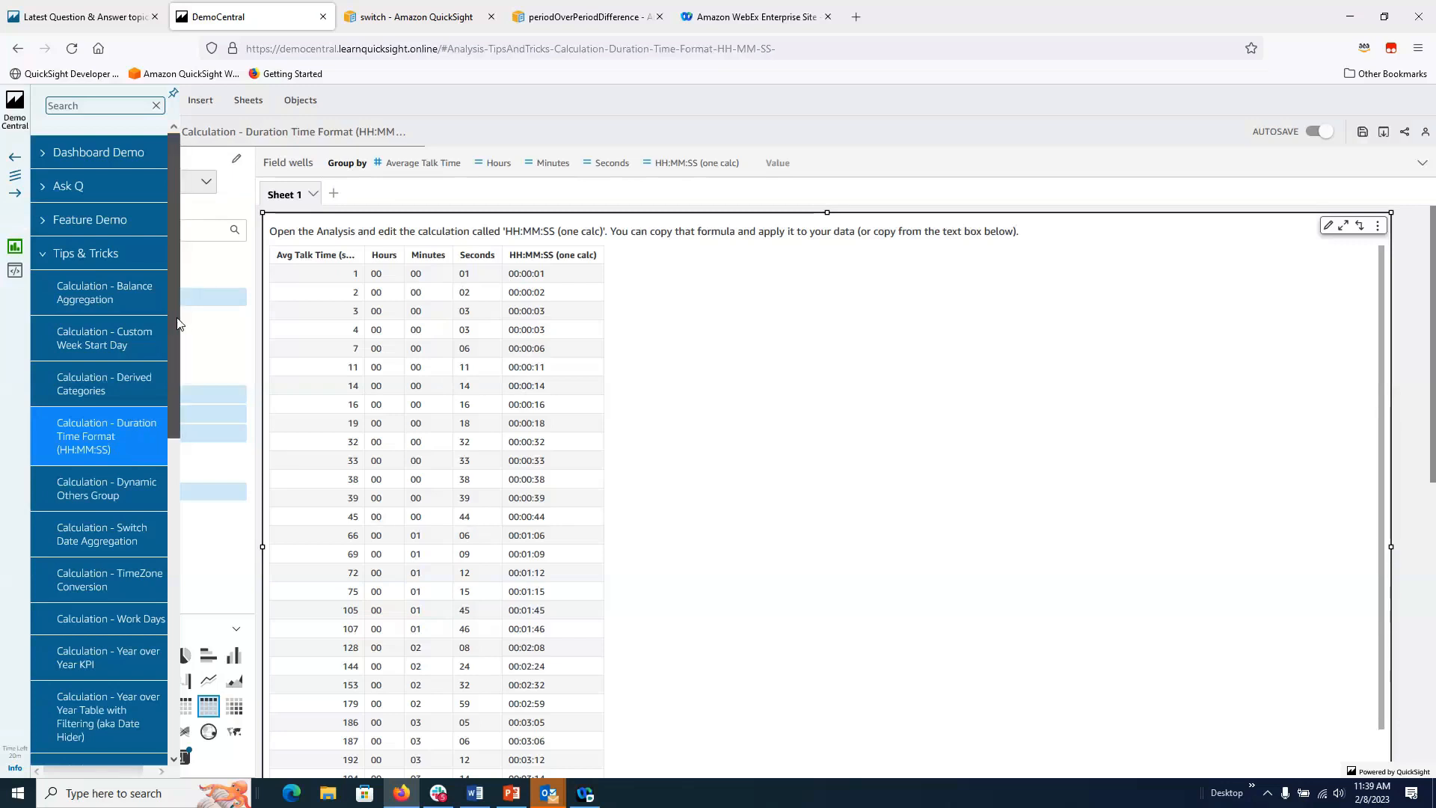
drag(178, 323, 177, 353)
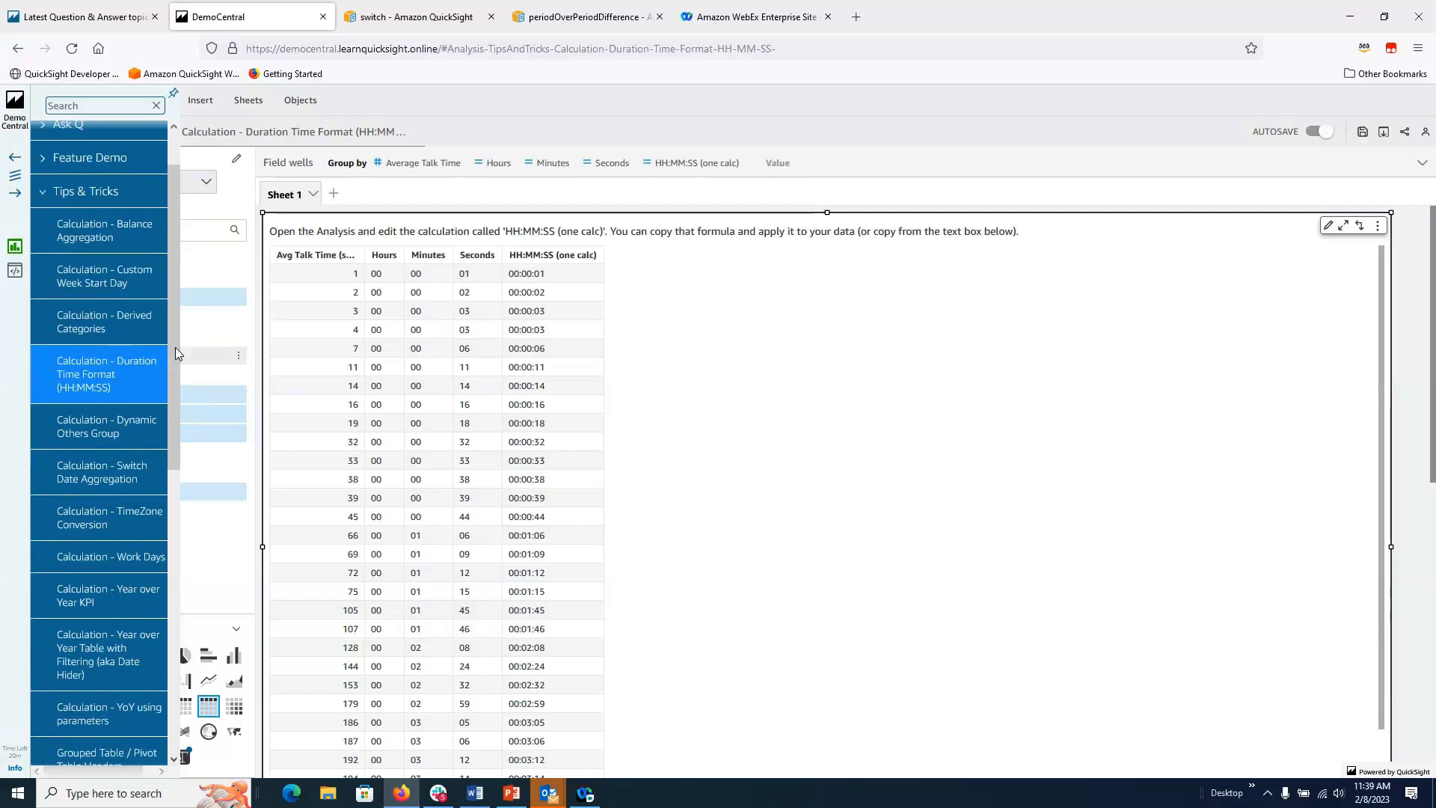
Step: Switch to PowerPoint, present the QuickSight BasicCalcs Webinar deck from the Demo slide, and advance to the References slide
click(514, 792)
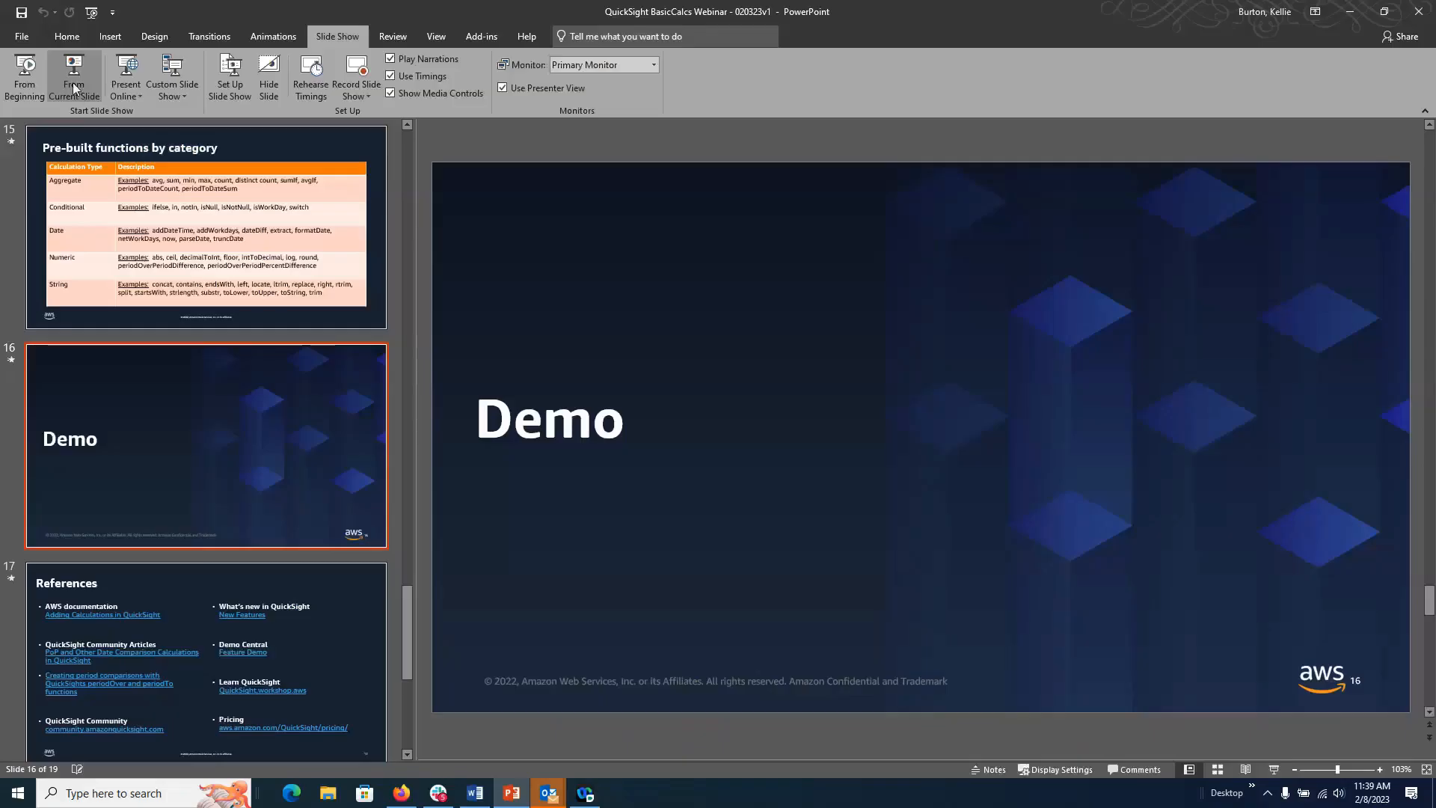
click(73, 88)
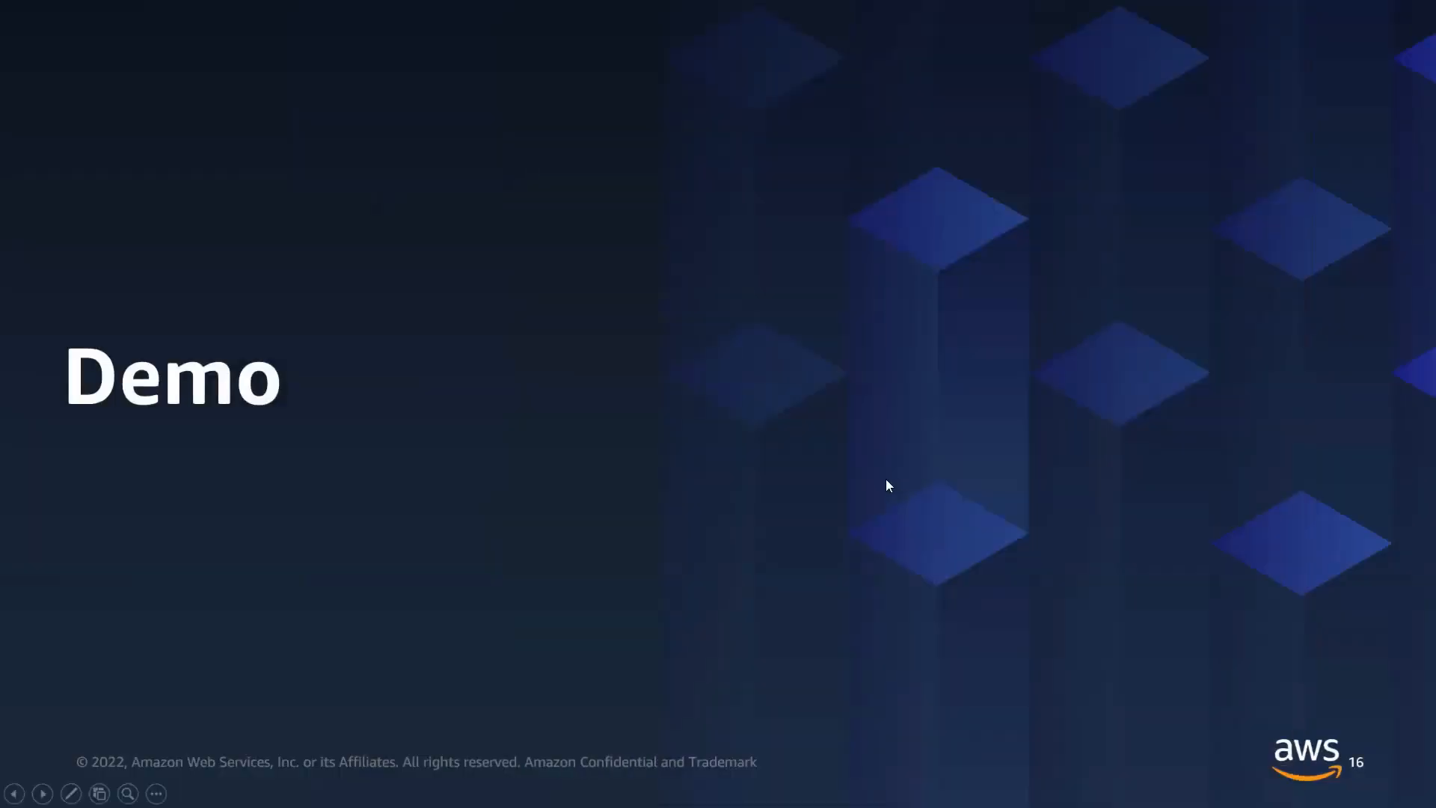
click(886, 480)
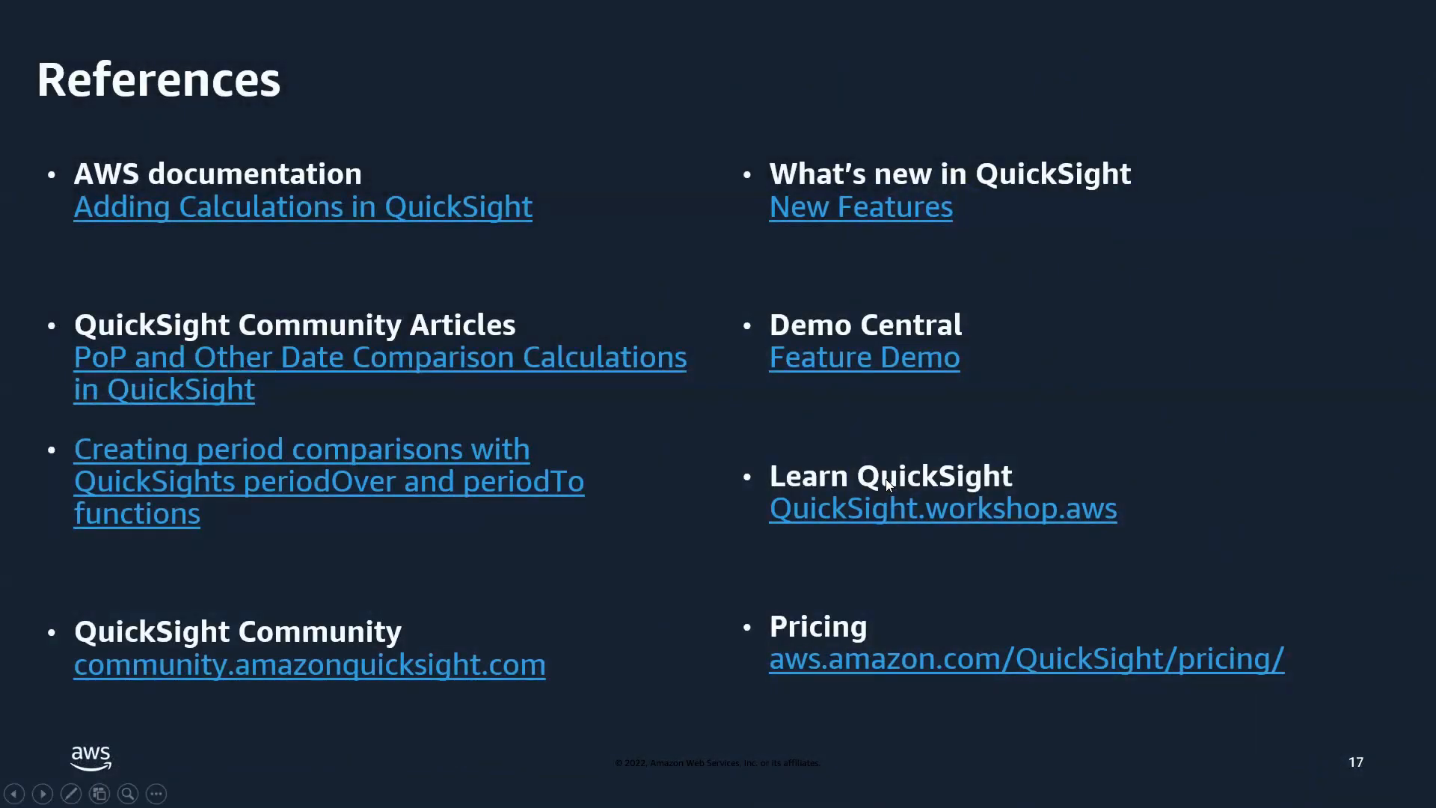